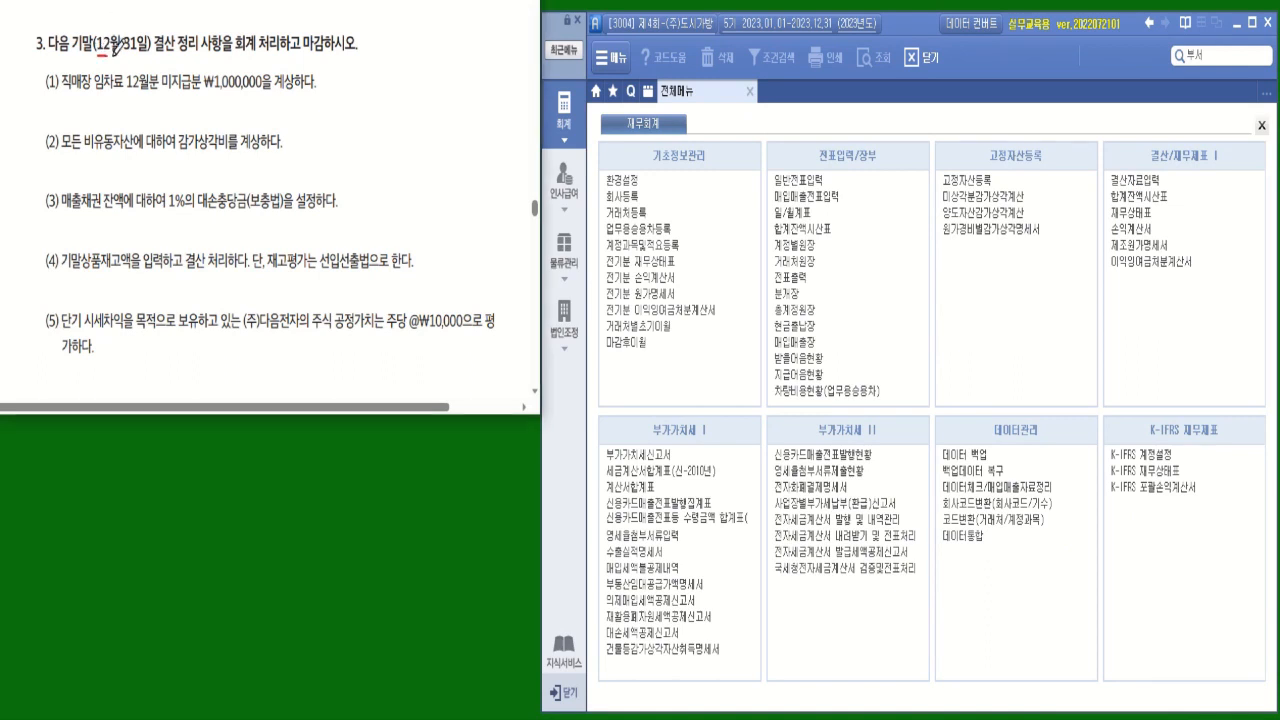
mouse_move(98, 55)
mouse_down()
mouse_move(150, 55)
mouse_move(178, 36)
mouse_up()
drag(276, 52, 326, 52)
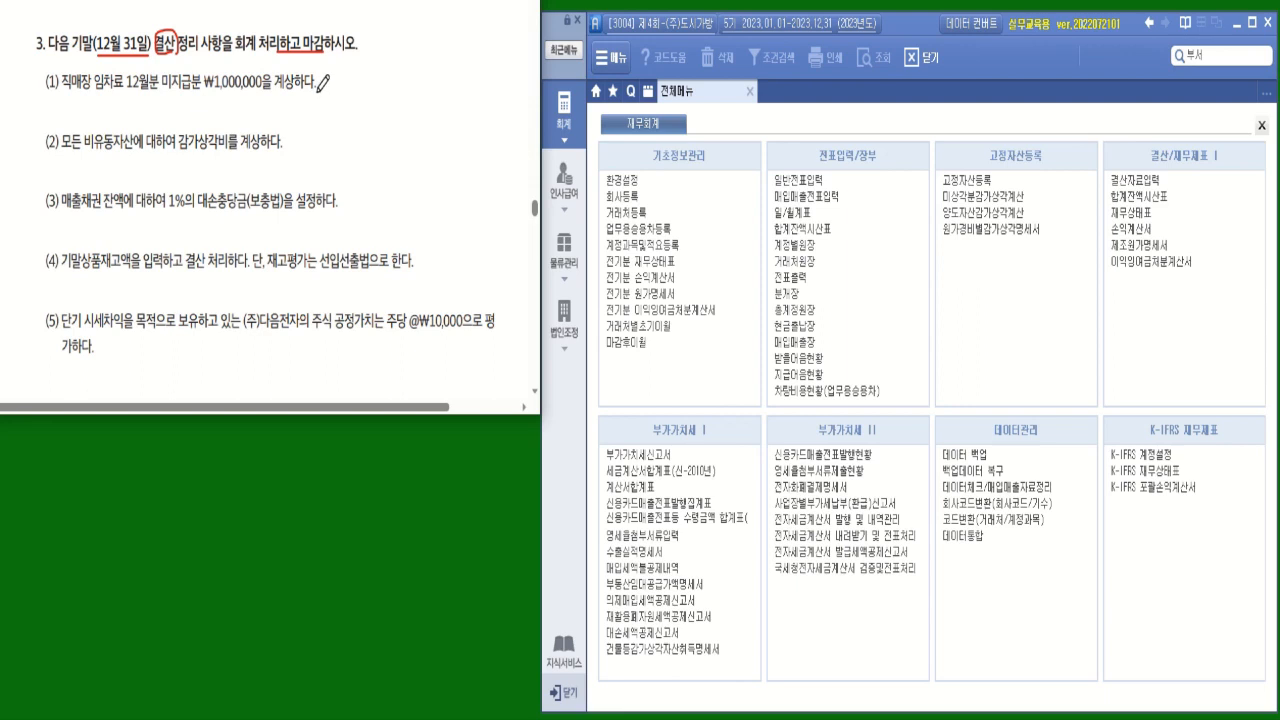
drag(128, 88, 309, 93)
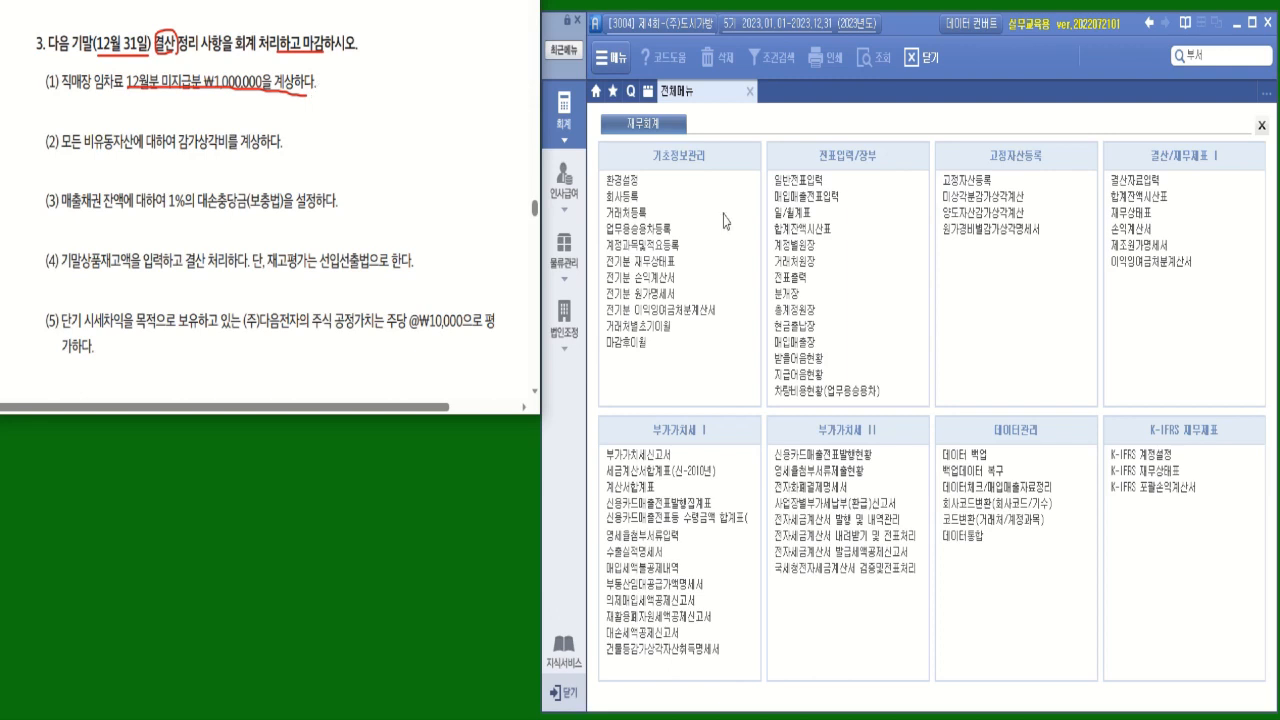
Open 일반전표입력 and set the voucher date to December 31
click(805, 184)
click(704, 157)
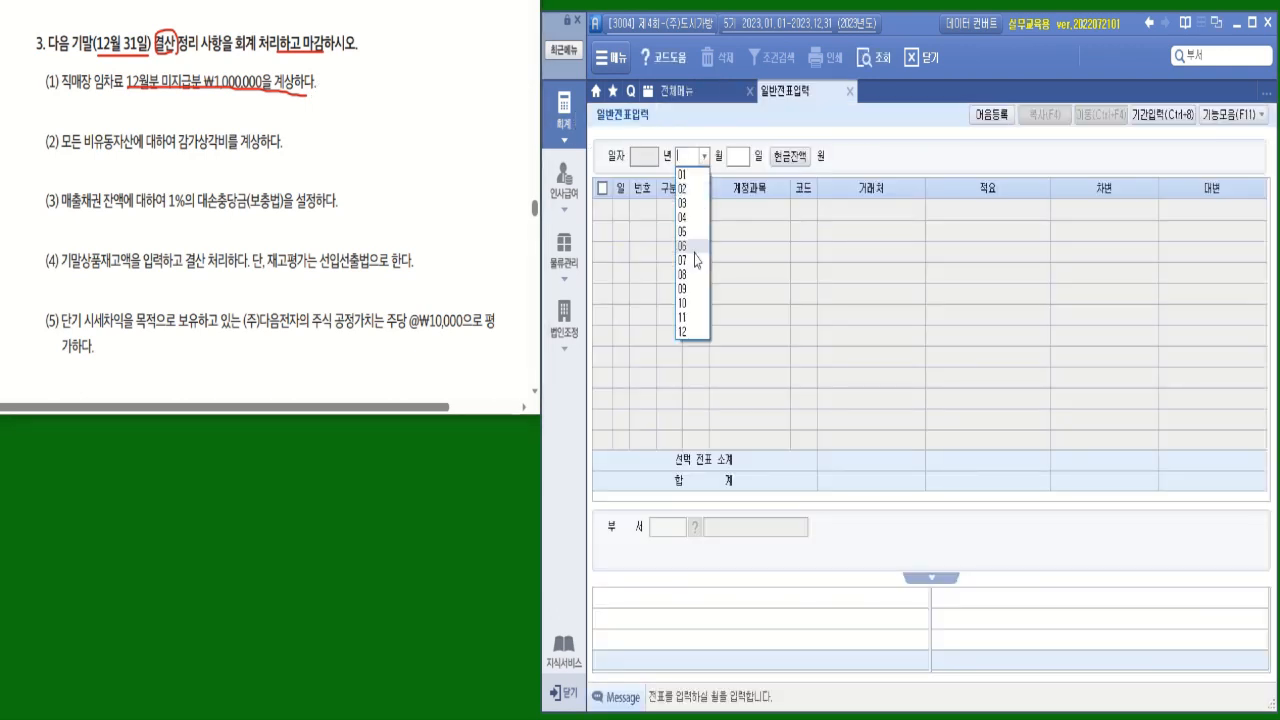
click(689, 332)
text(31)
key(Return)
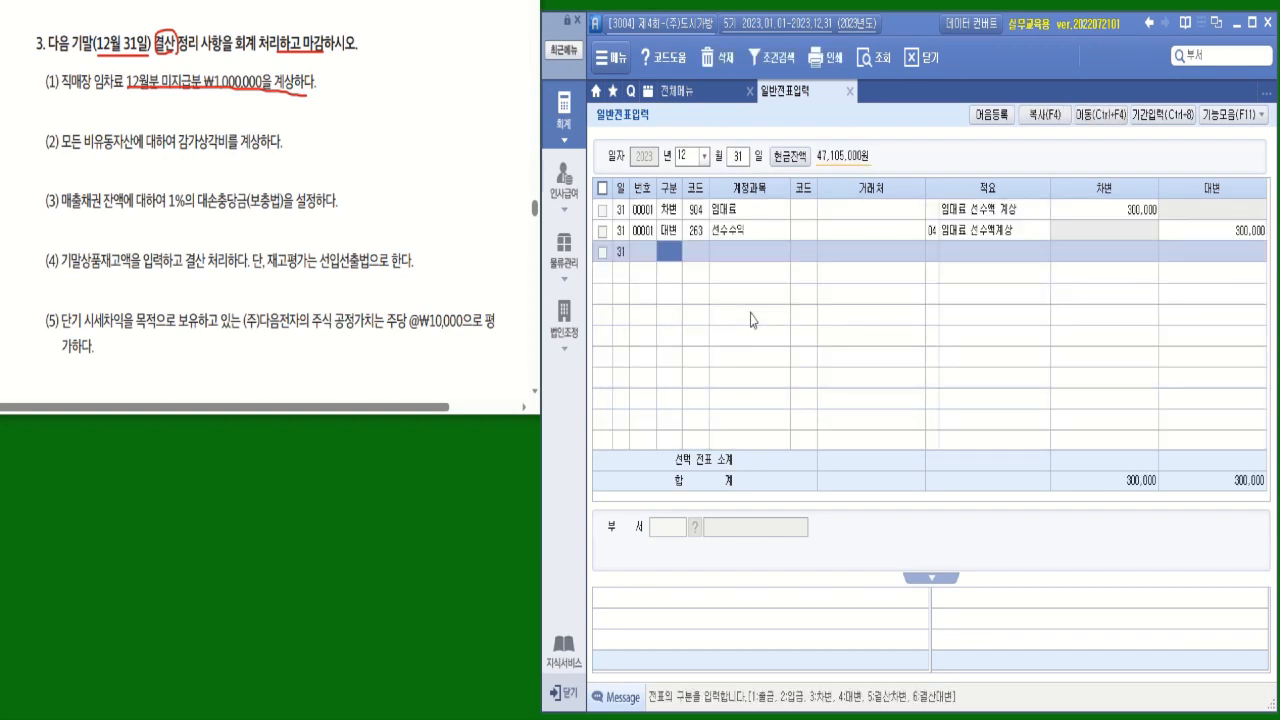
Add a debit line for account 819 임차료 with an amount of 1,000,000
text(3)
key(Return)
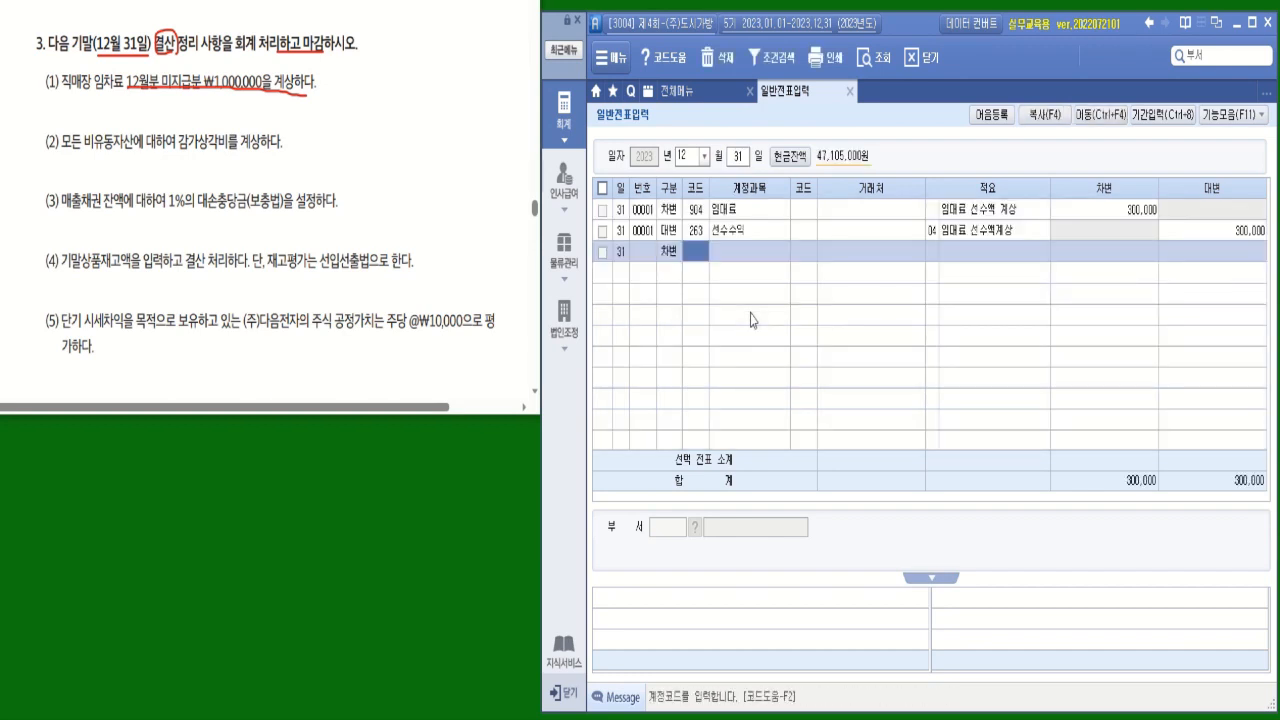
text(미ㅁ차)
key(Return)
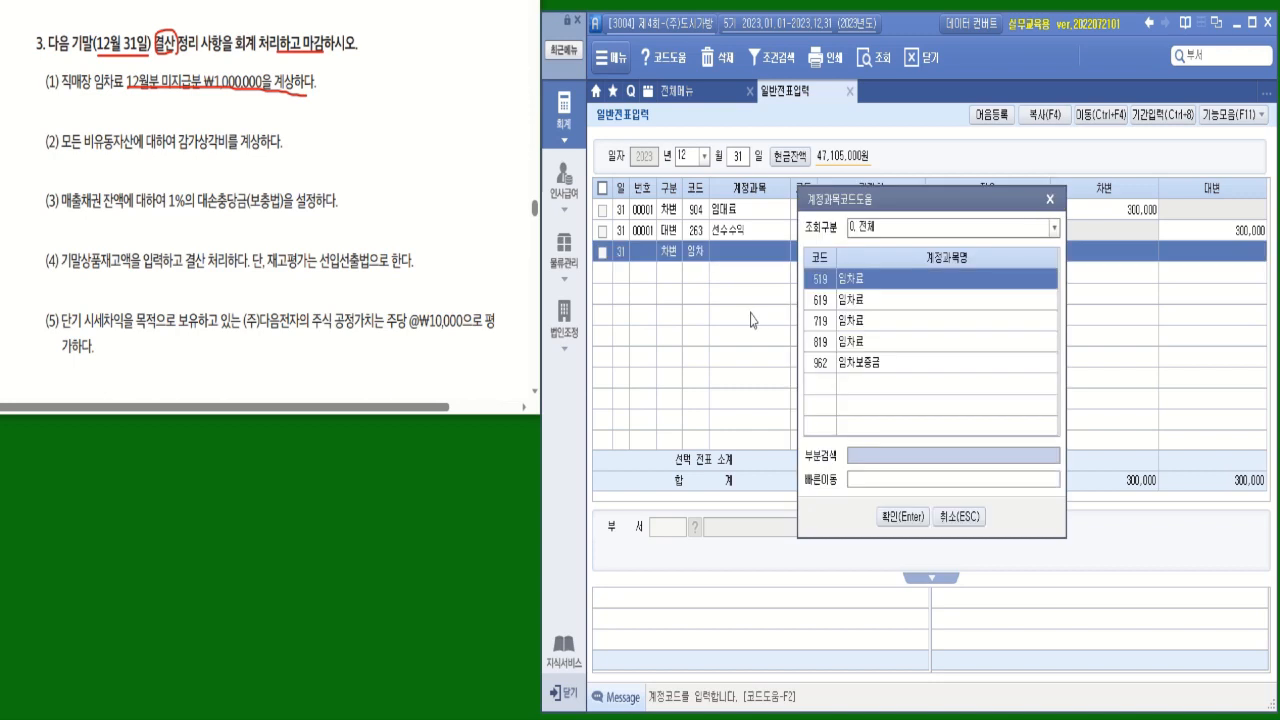
double_click(866, 342)
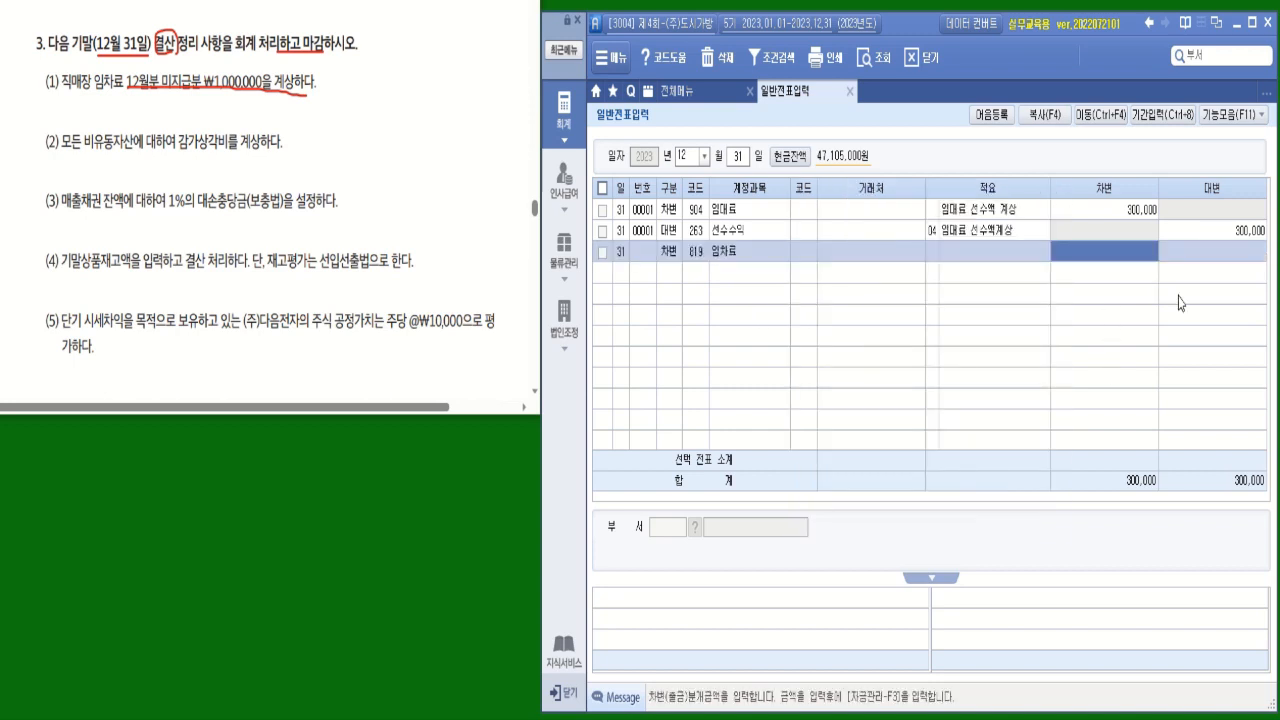
text(1000000)
key(Return)
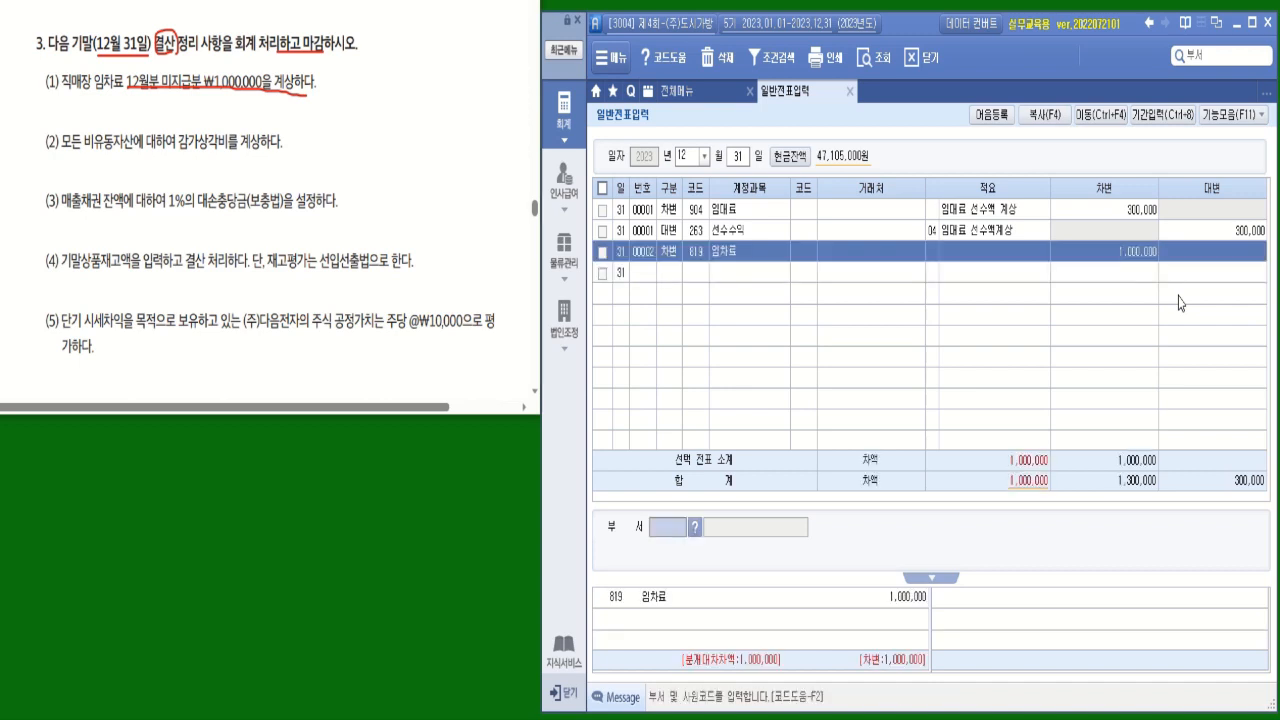
Add the matching credit line for account 262 미지급비용 with an amount of 1,000,000
text(4)
key(Return)
text(미지)
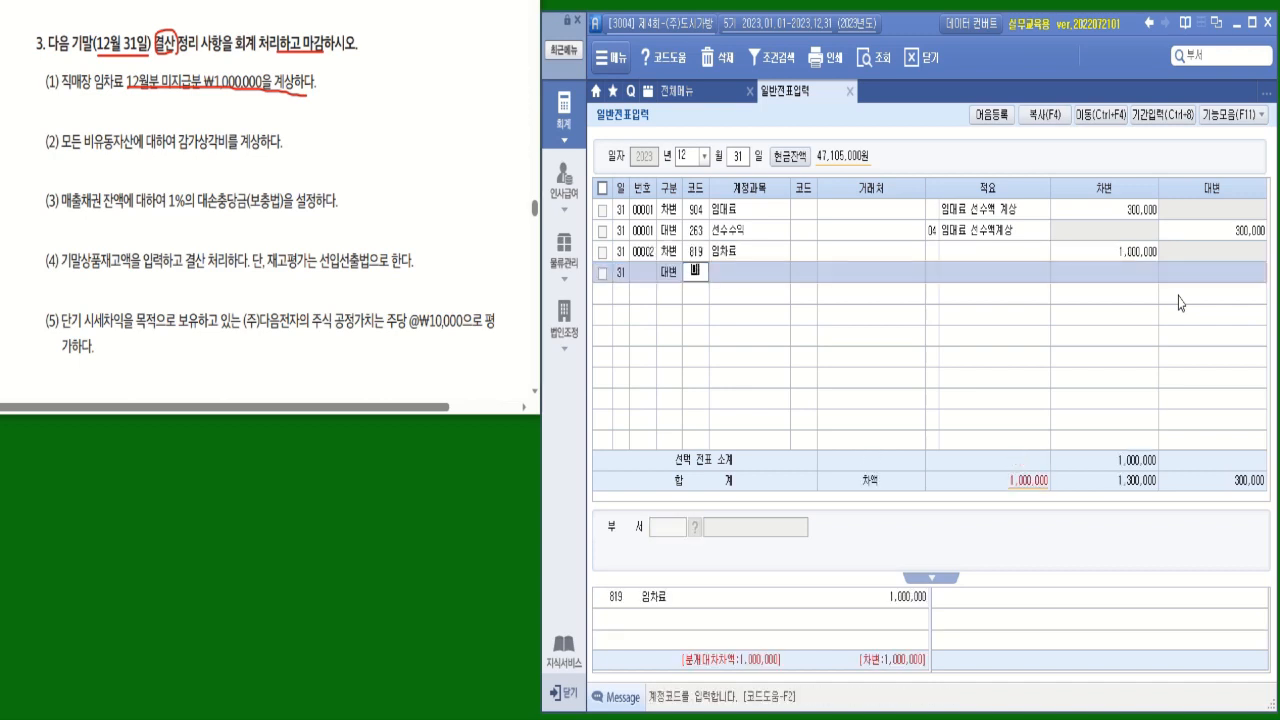
key(Return)
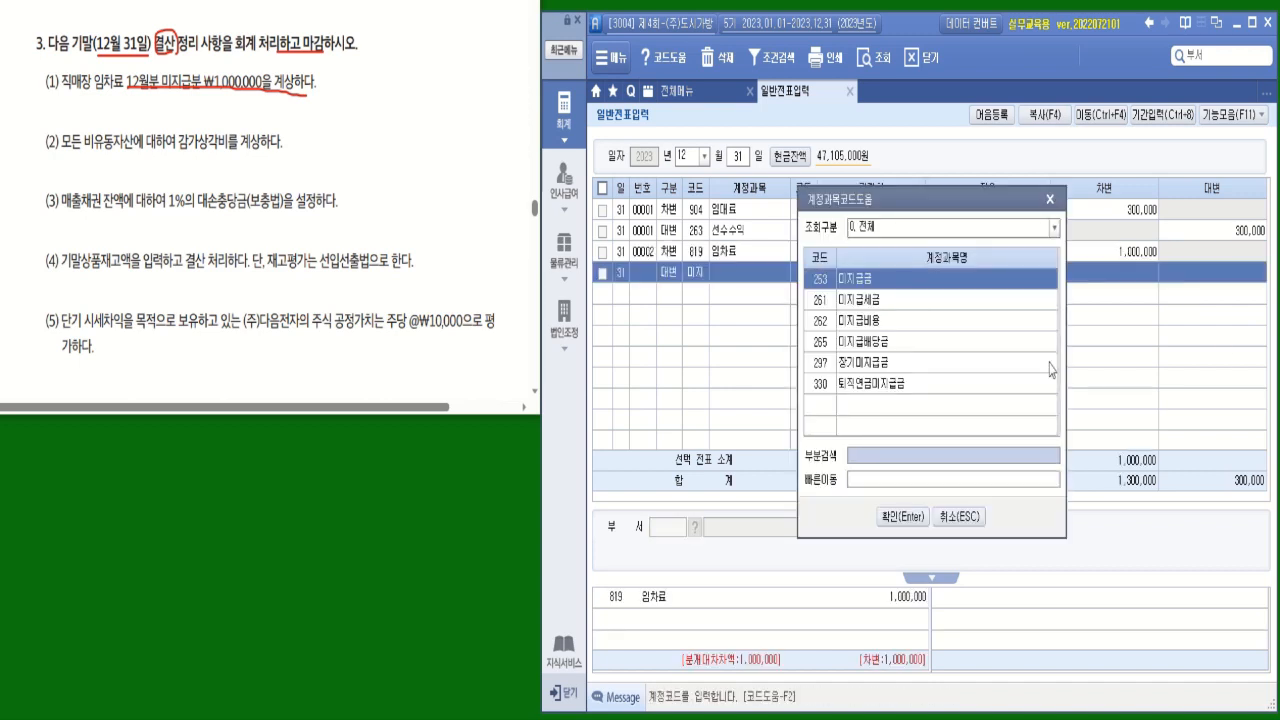
double_click(855, 326)
click(1188, 272)
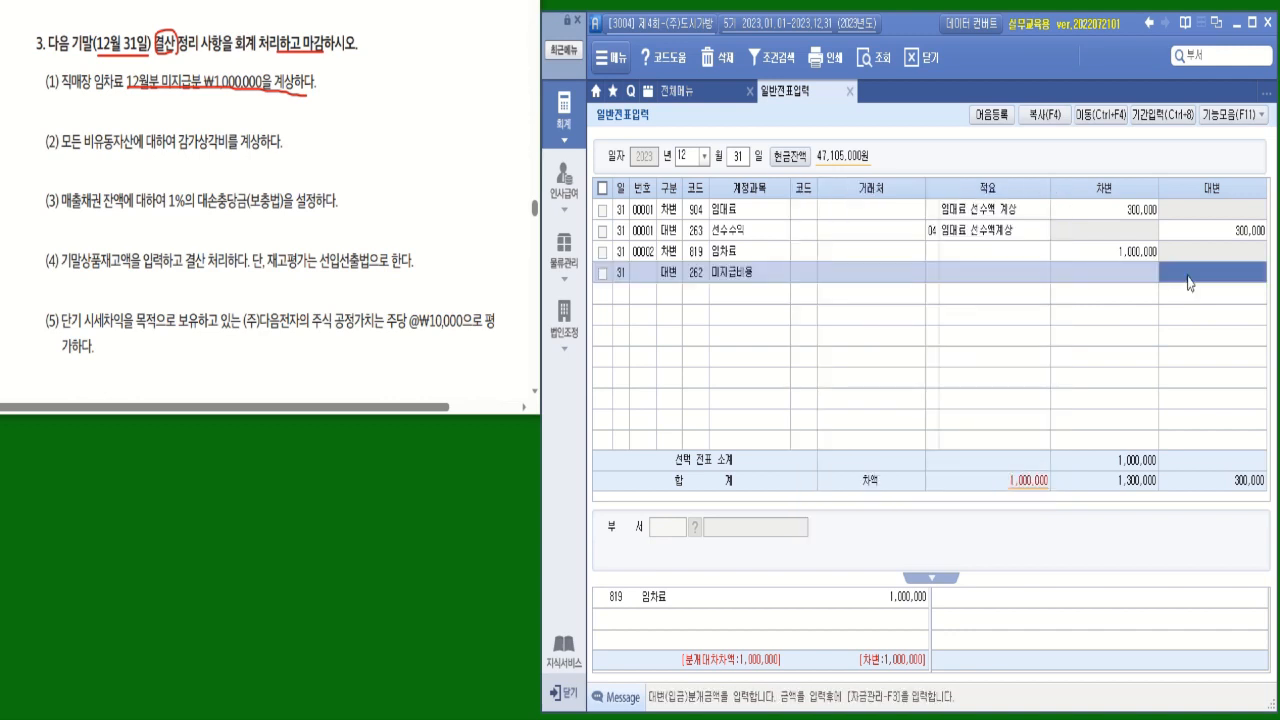
key(Return)
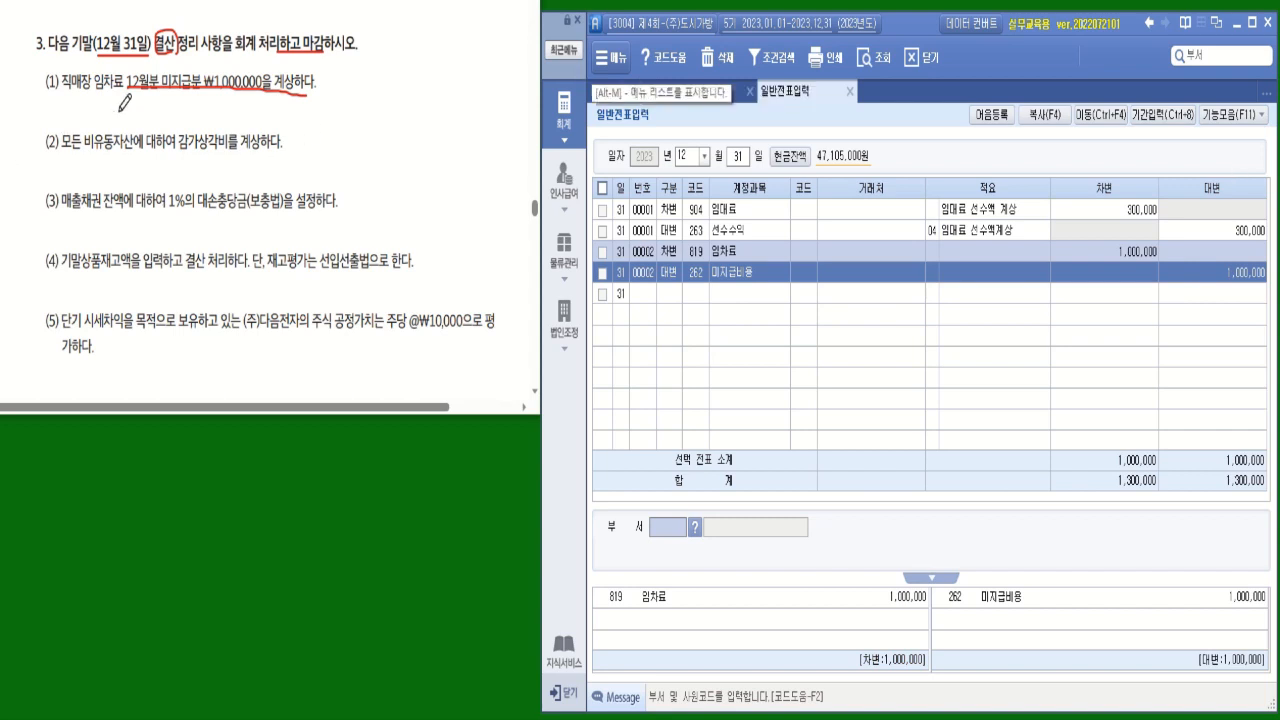
click(290, 128)
drag(288, 124, 304, 119)
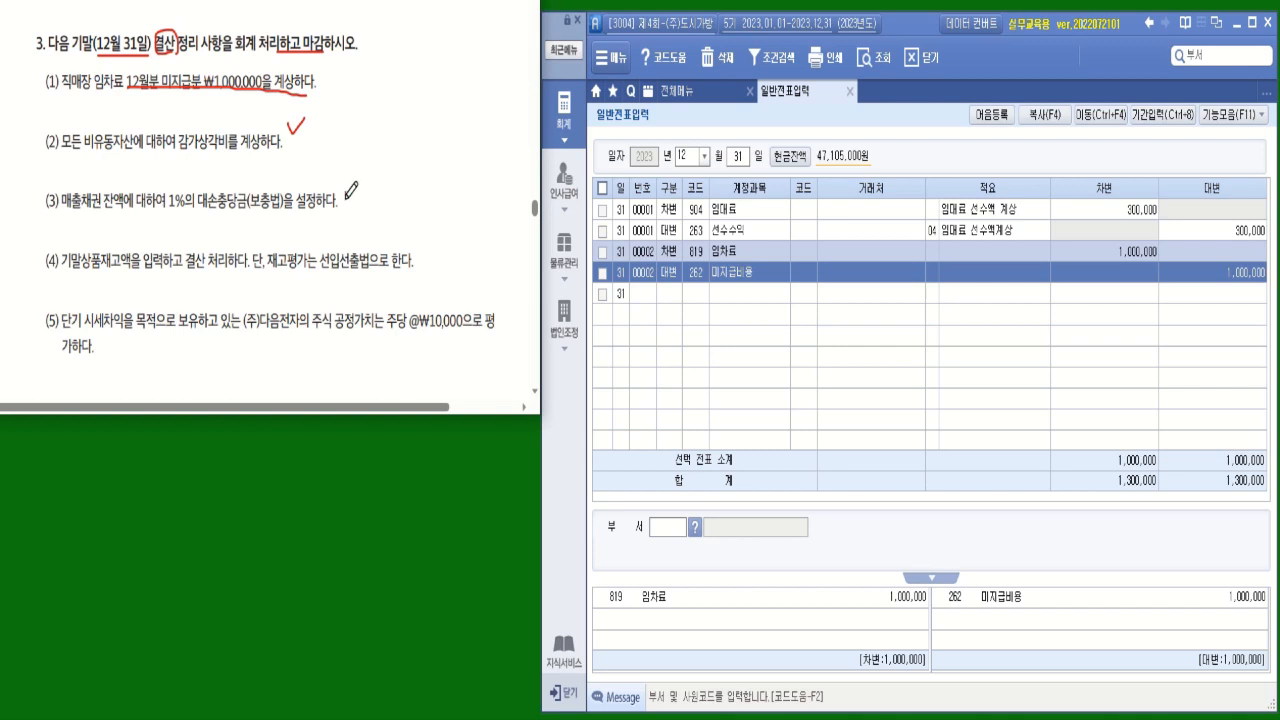
drag(345, 193, 360, 188)
mouse_move(420, 253)
mouse_down()
mouse_move(426, 266)
mouse_move(436, 251)
mouse_up()
drag(63, 330, 148, 330)
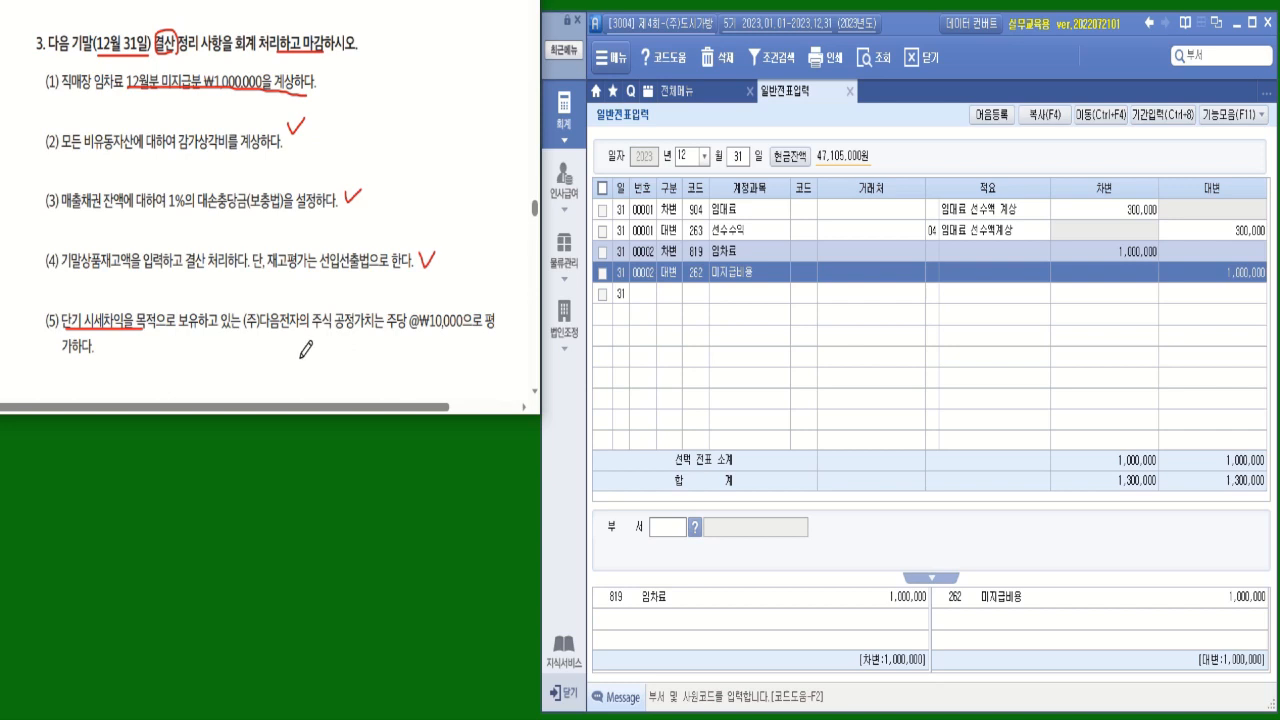
drag(316, 334, 330, 334)
drag(398, 332, 492, 336)
drag(68, 352, 118, 352)
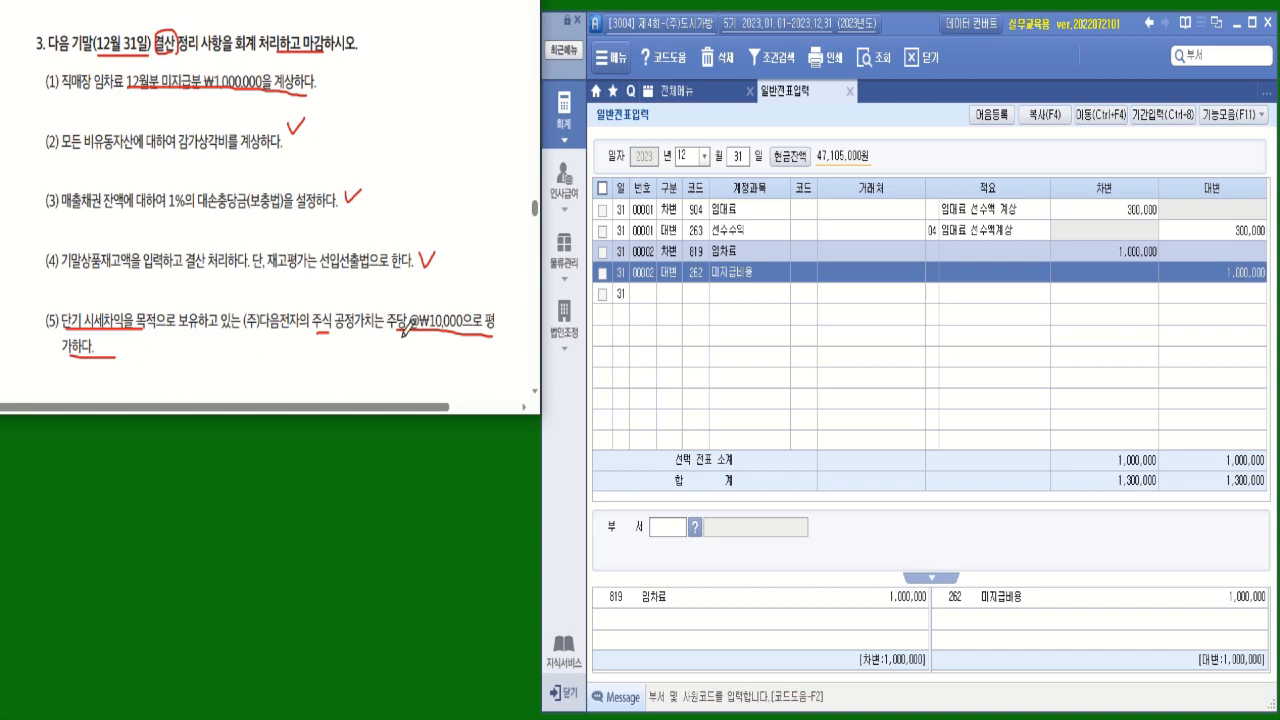
Display the 합계잔액시산표 by account as of December 31
click(698, 95)
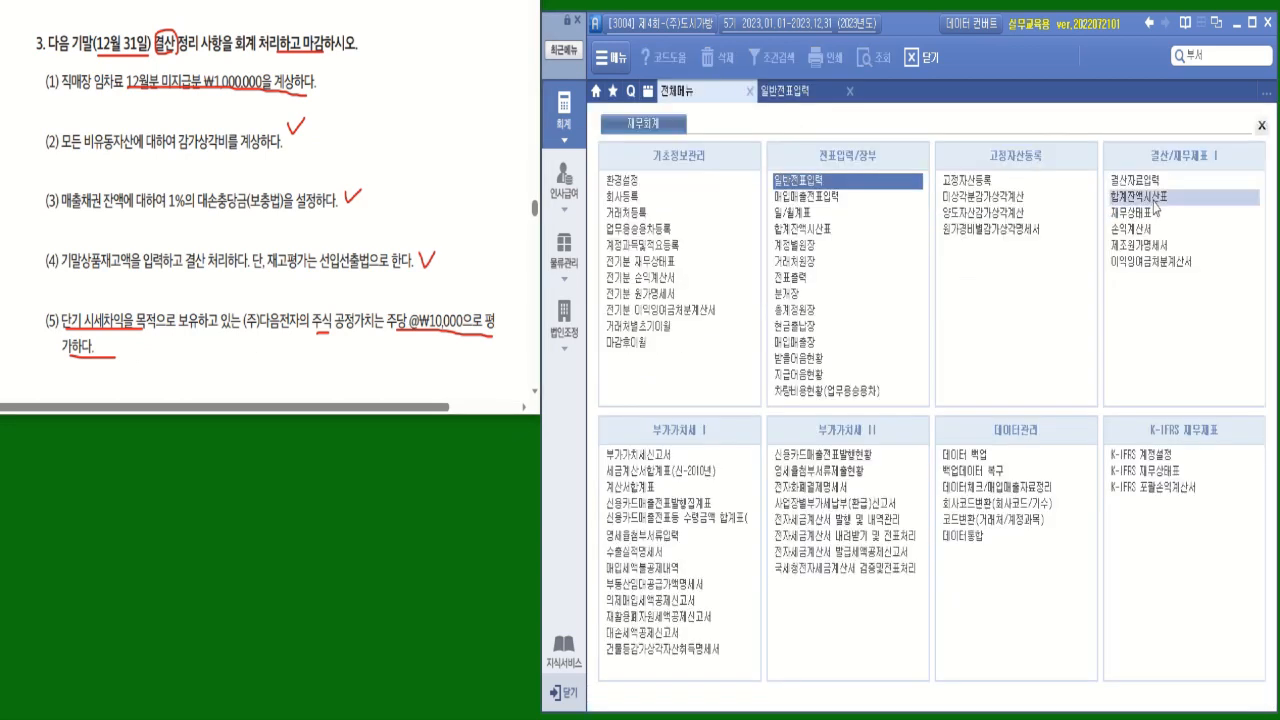
click(1140, 197)
click(708, 179)
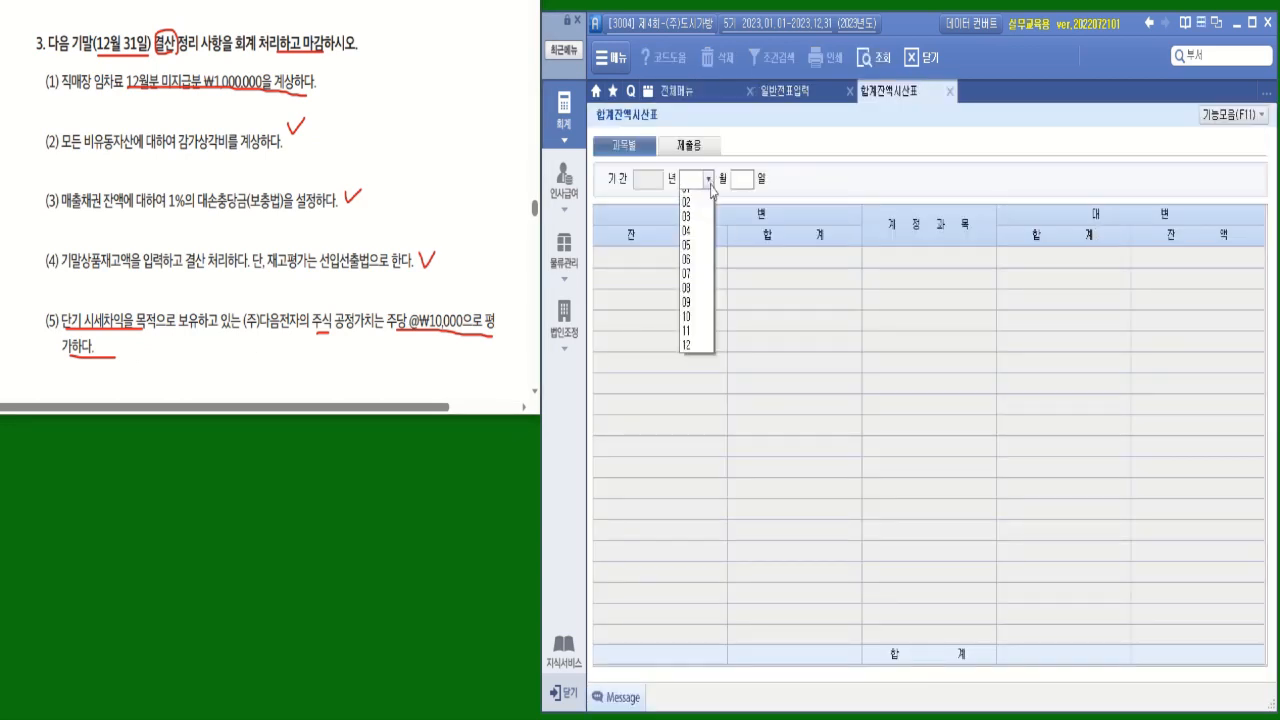
click(698, 360)
key(Return)
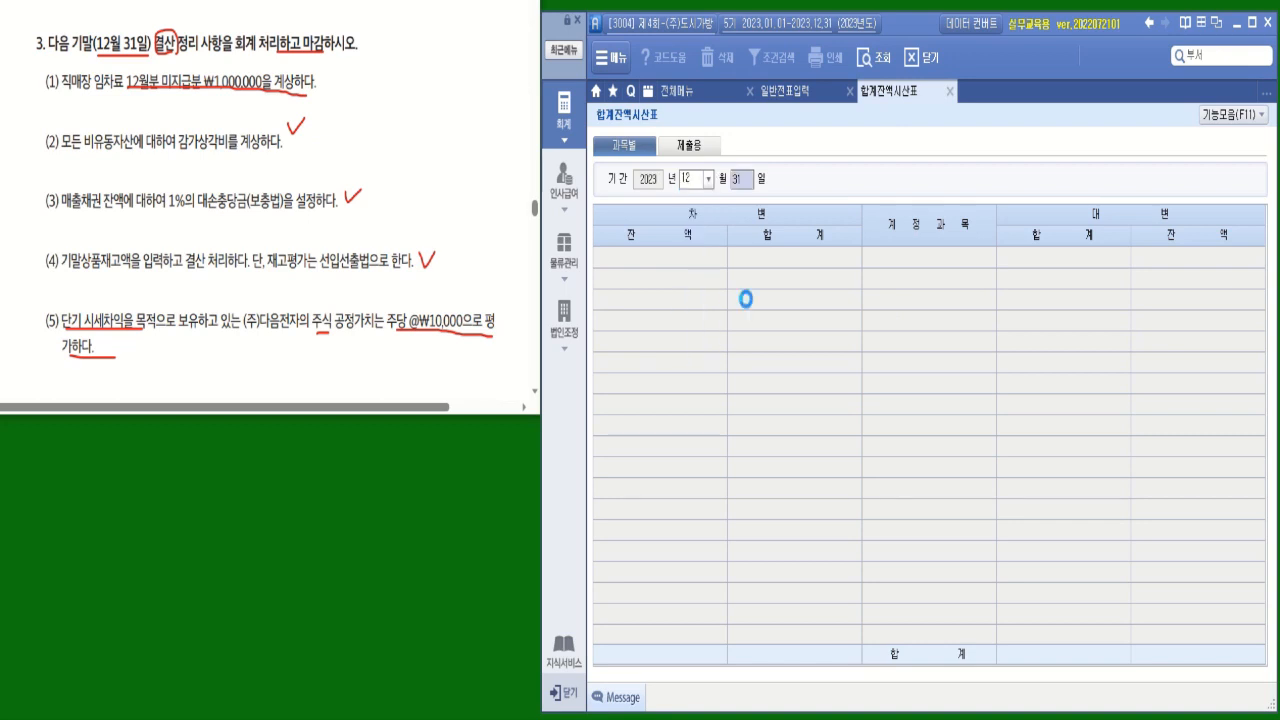
Examine the ledger detail of 당기손익-공정가치측정금융자산 for the share quantity and purchase price, and close it
click(926, 385)
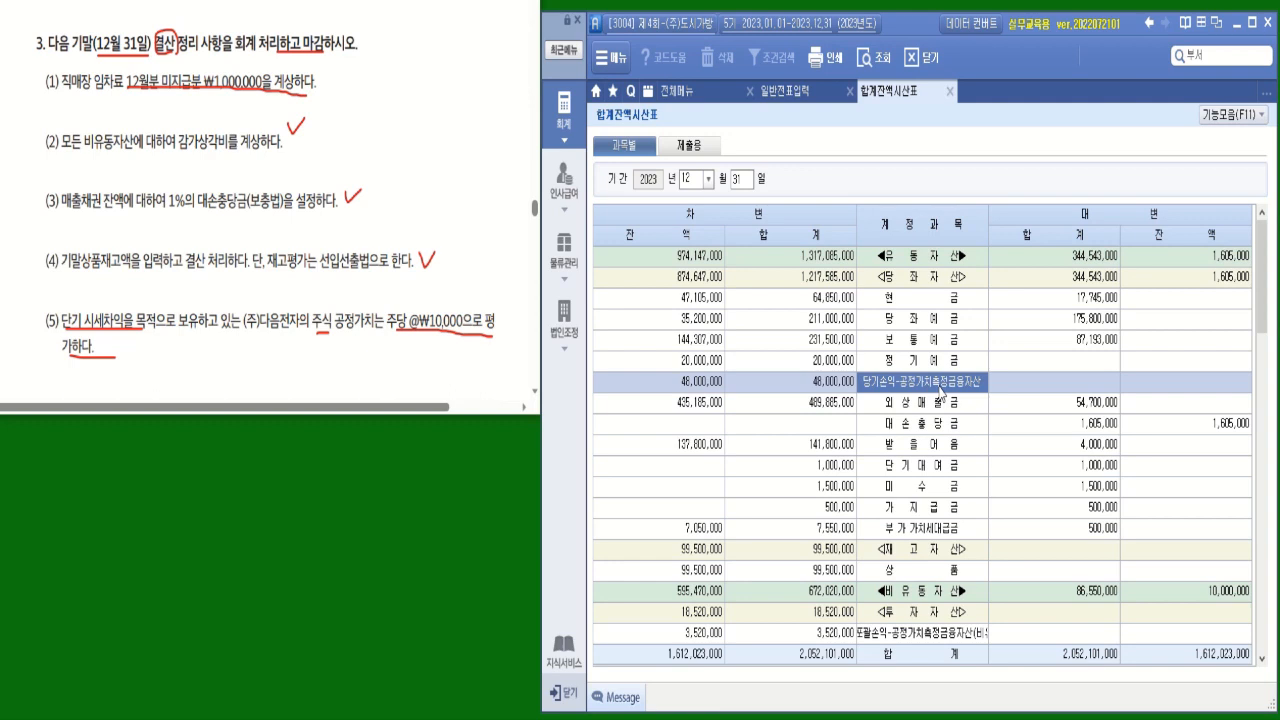
double_click(940, 390)
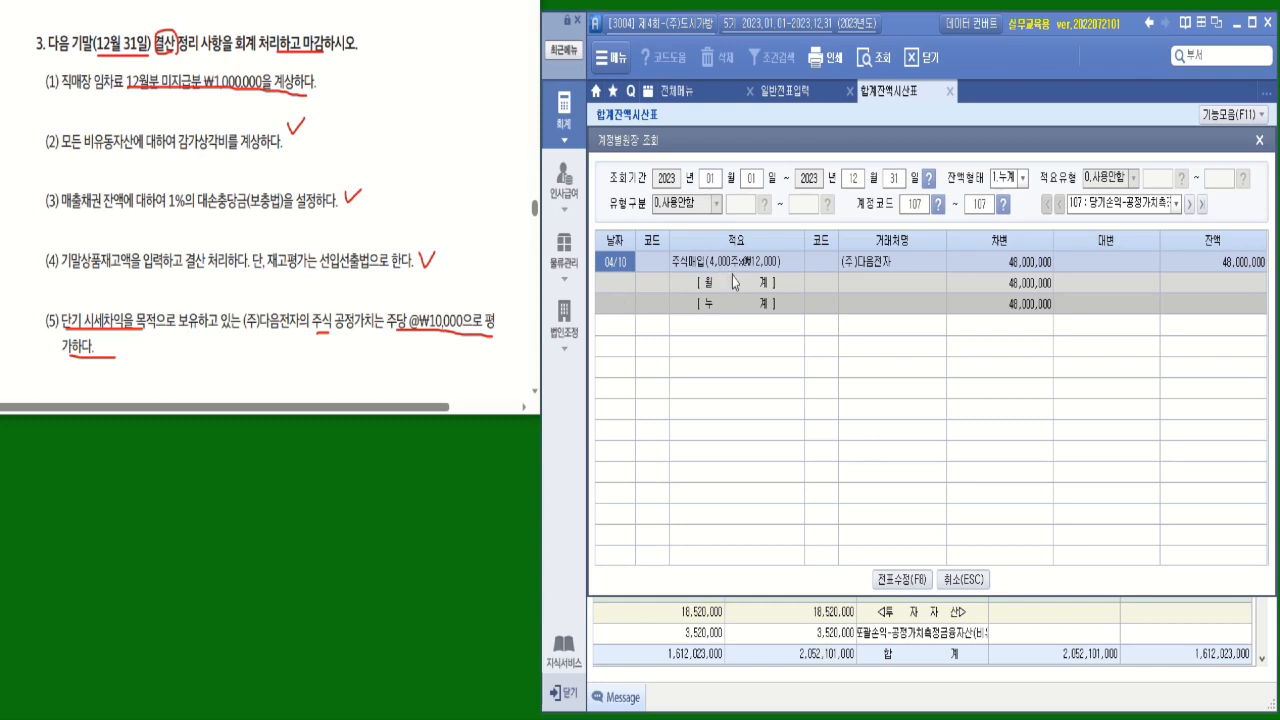
click(1259, 141)
Return to 일반전표입력 and start a new debit line with account 937 당기손익-공정가치측정금융자산평가손실
click(788, 92)
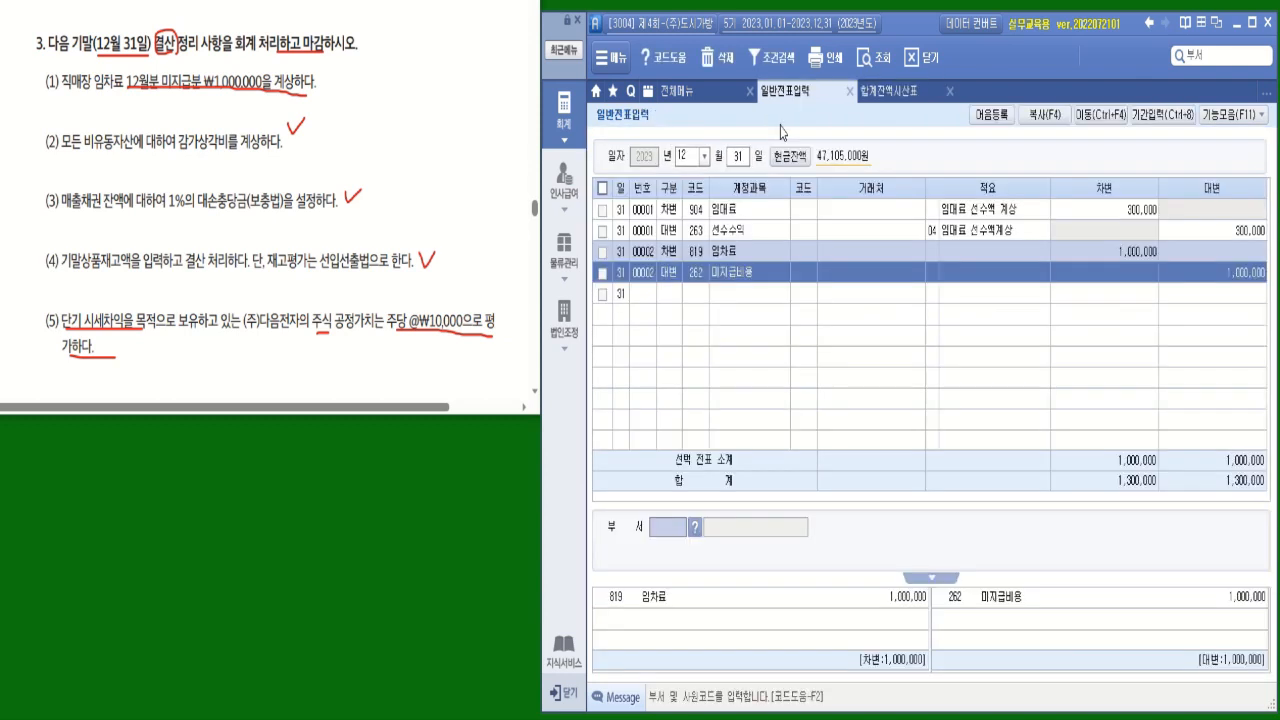
click(668, 293)
key(3)
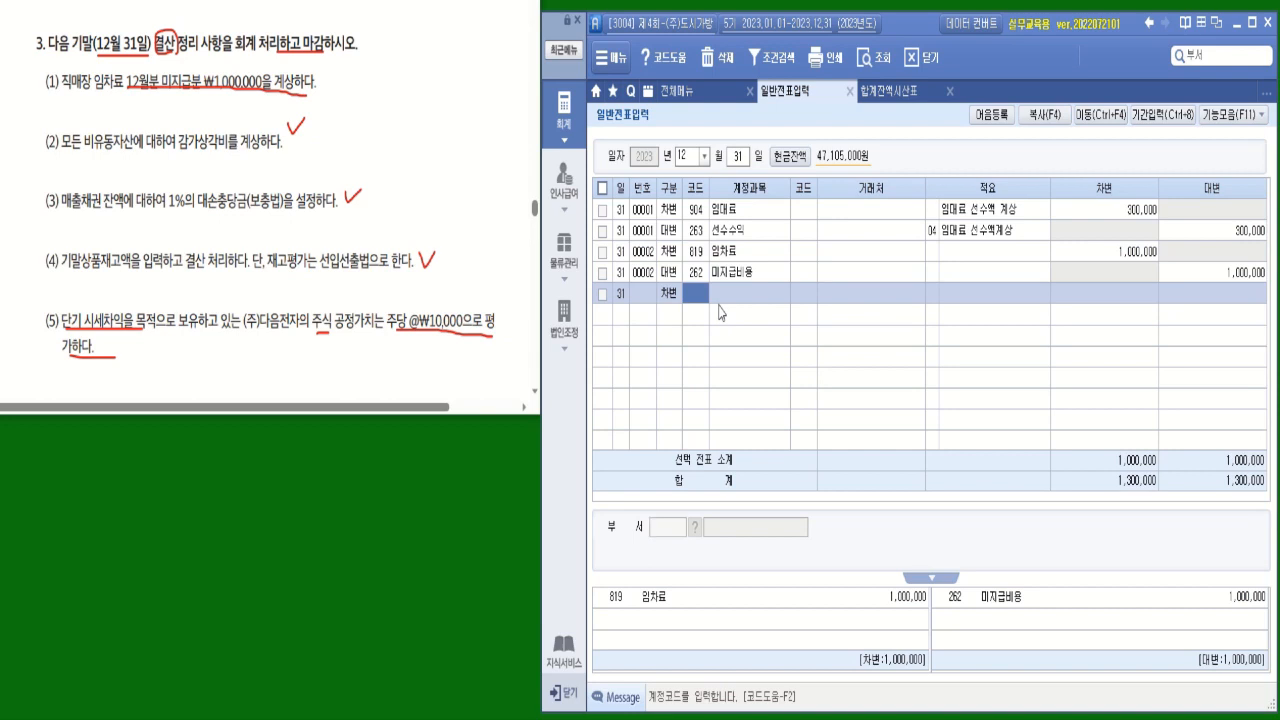
text(당기)
key(Return)
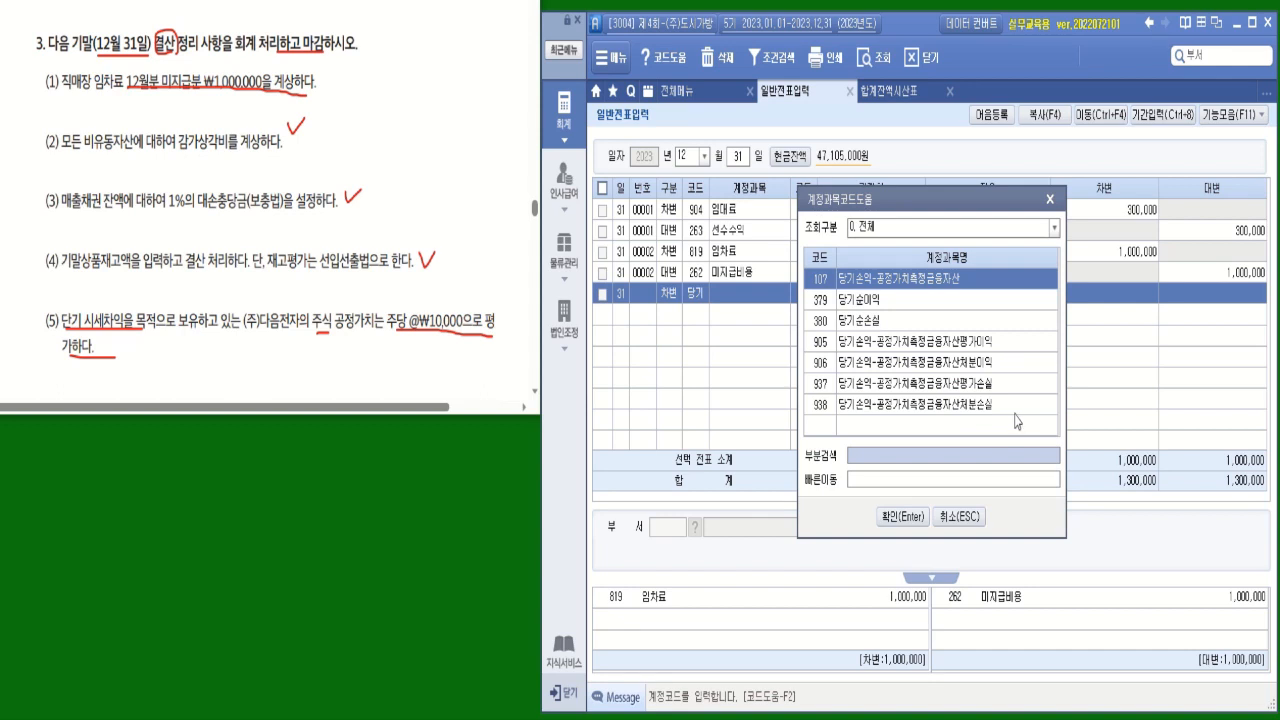
click(975, 385)
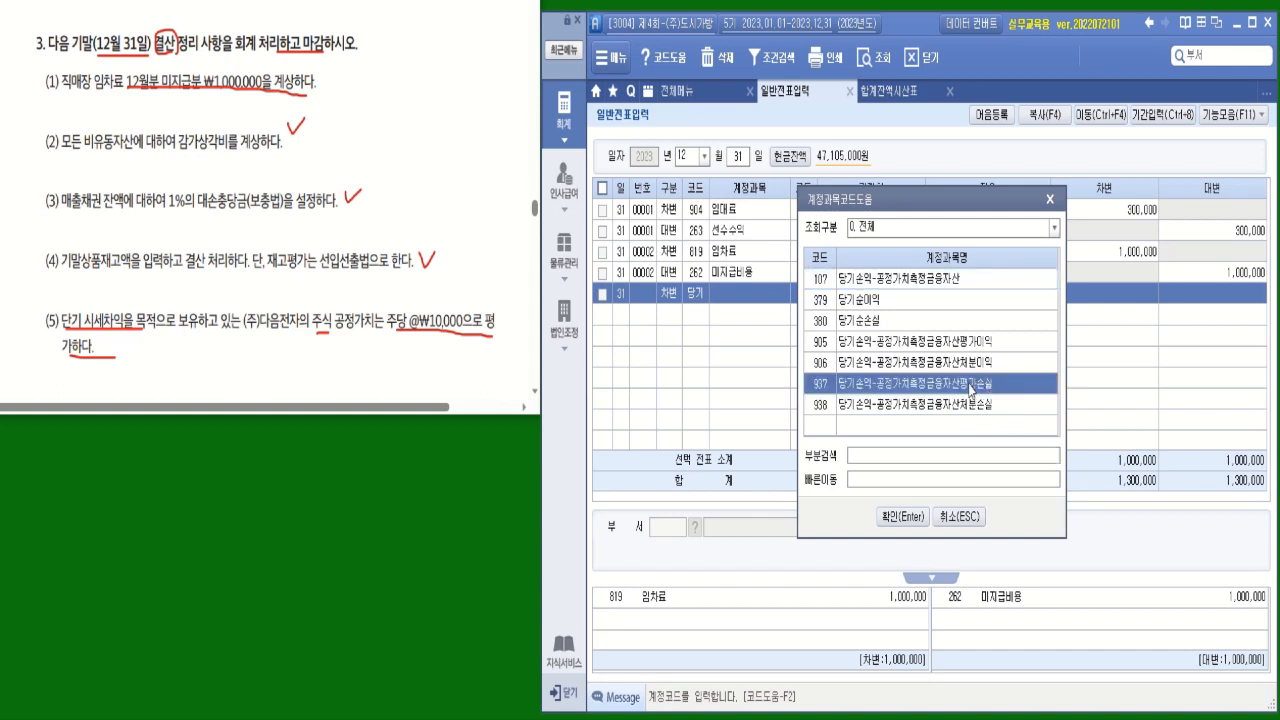
double_click(970, 385)
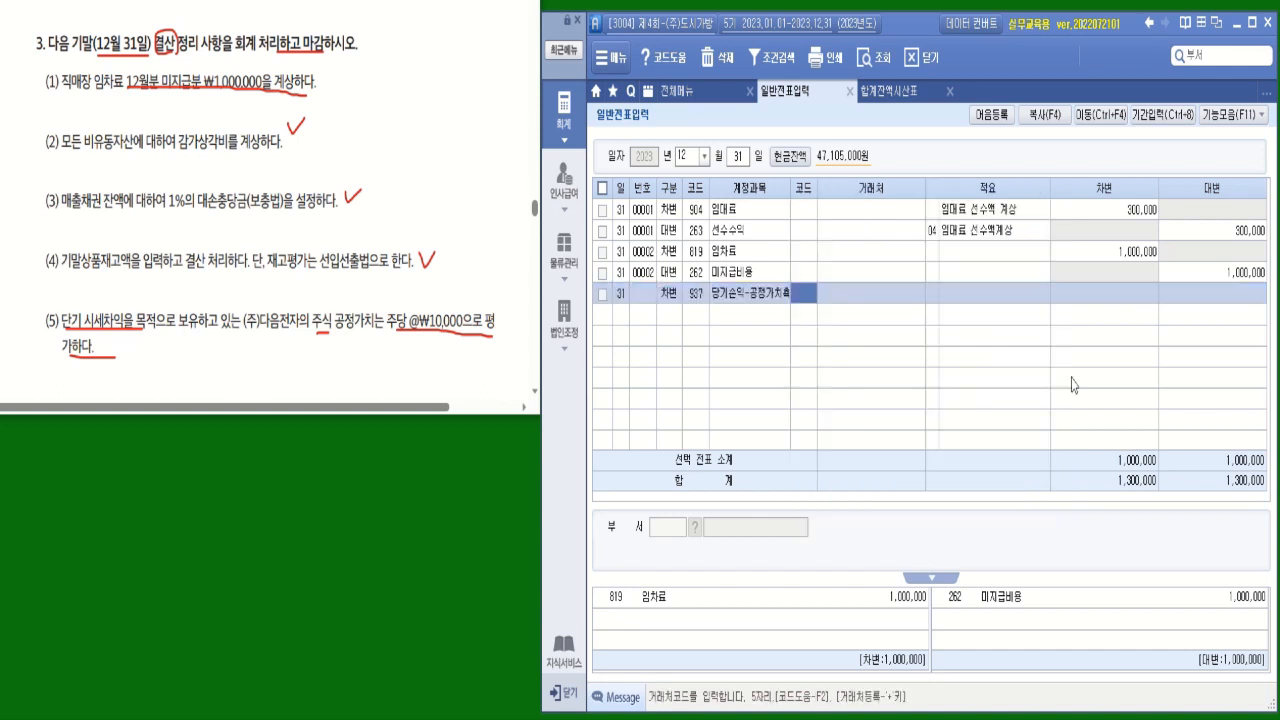
Calculate 4,000 × 2,000 with the built-in calculator and apply the result as the 937 line's debit amount
click(1130, 303)
right_click(1130, 303)
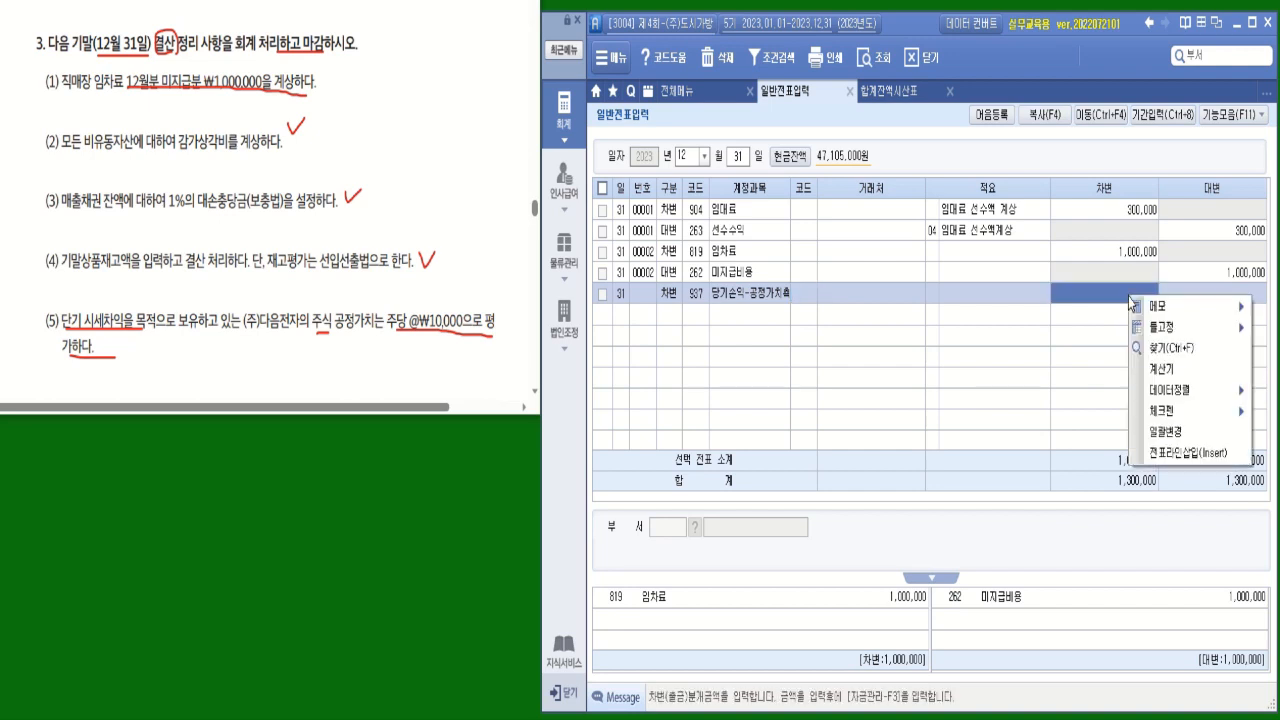
click(1172, 381)
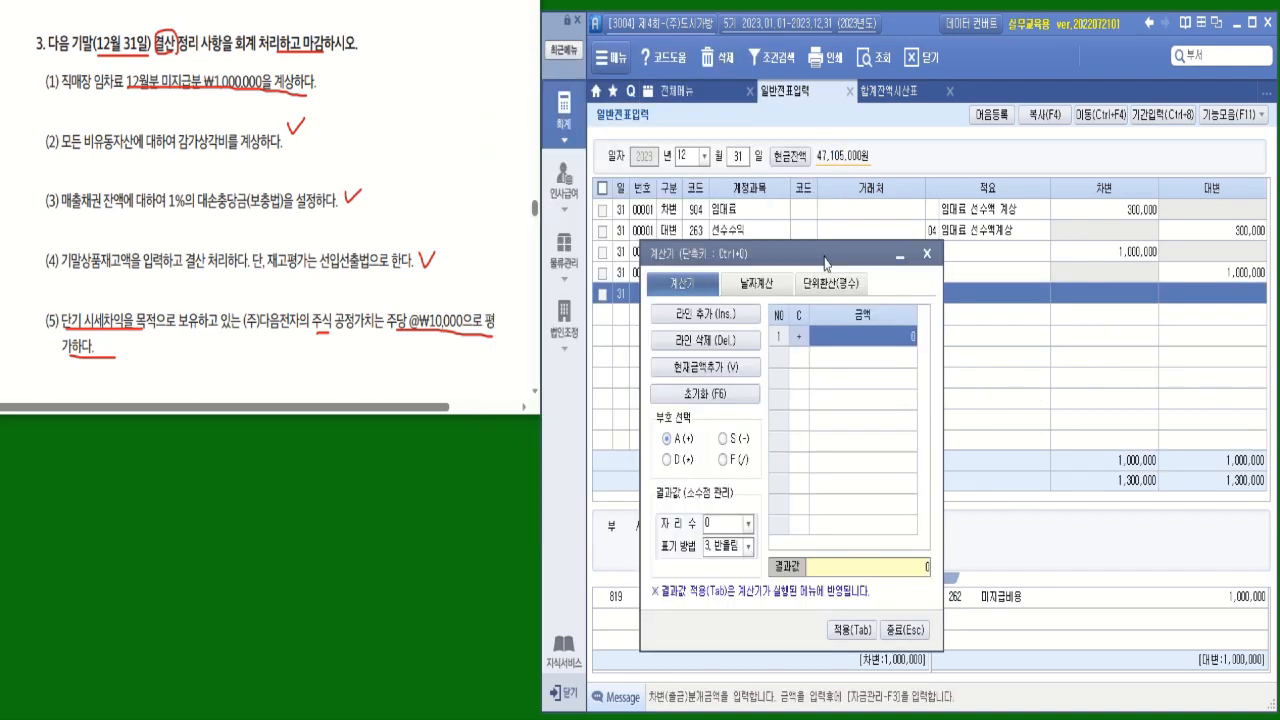
text(4000)
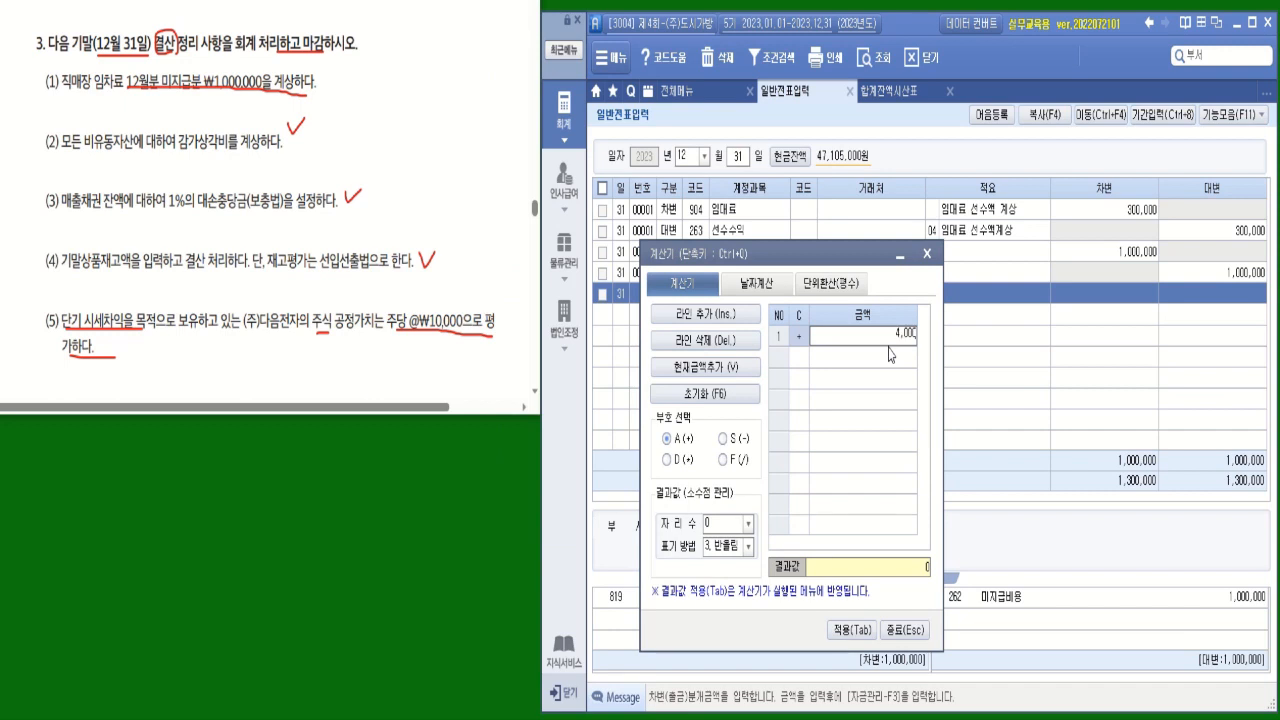
key(Return)
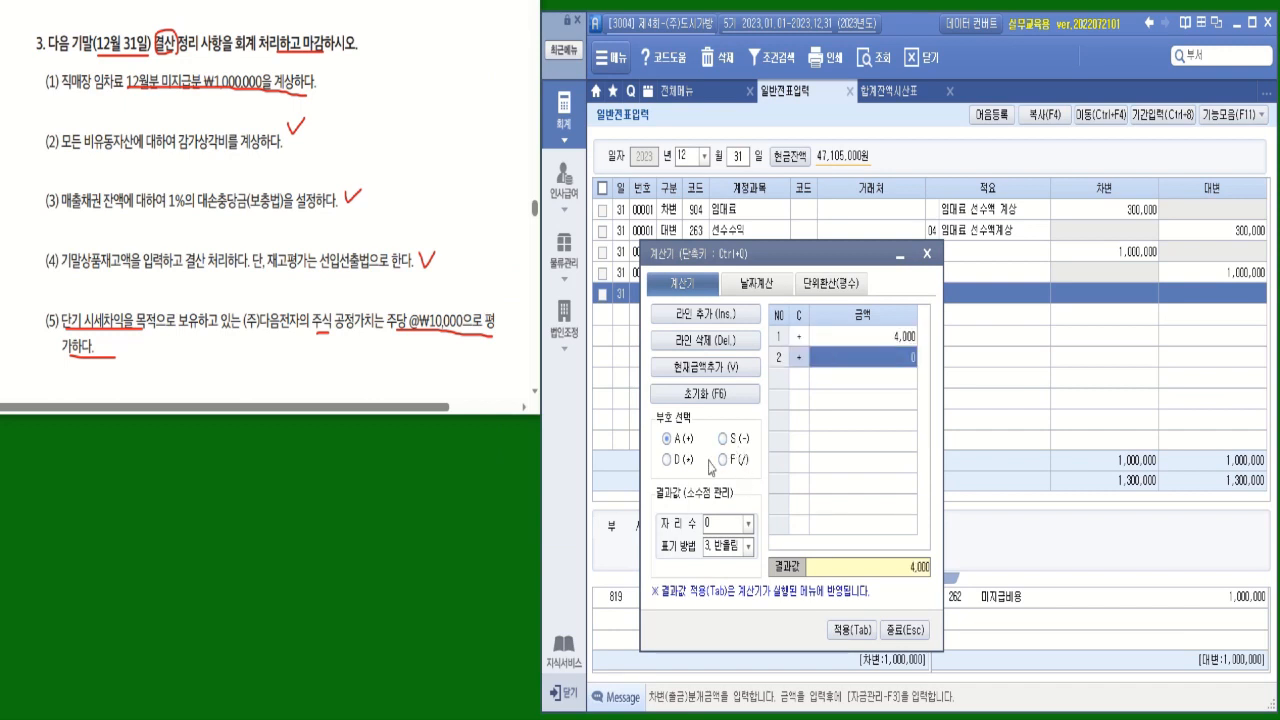
click(667, 462)
text(2000)
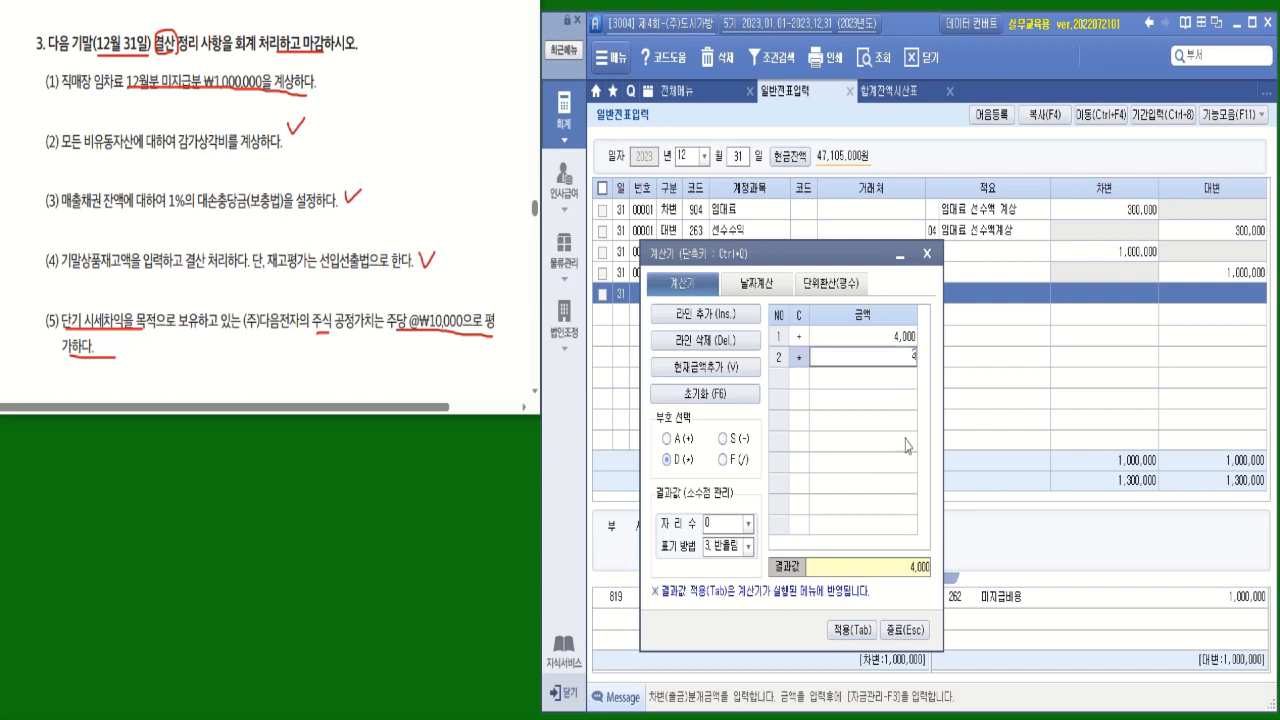
key(Return)
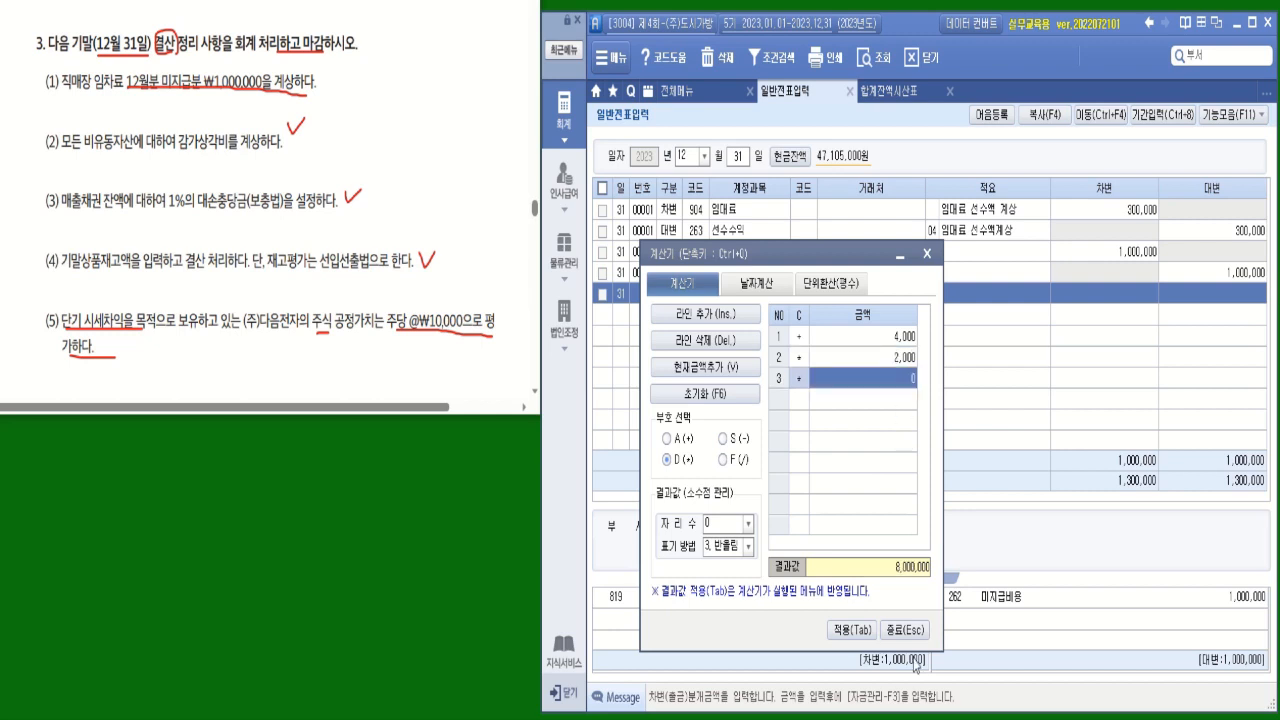
click(853, 630)
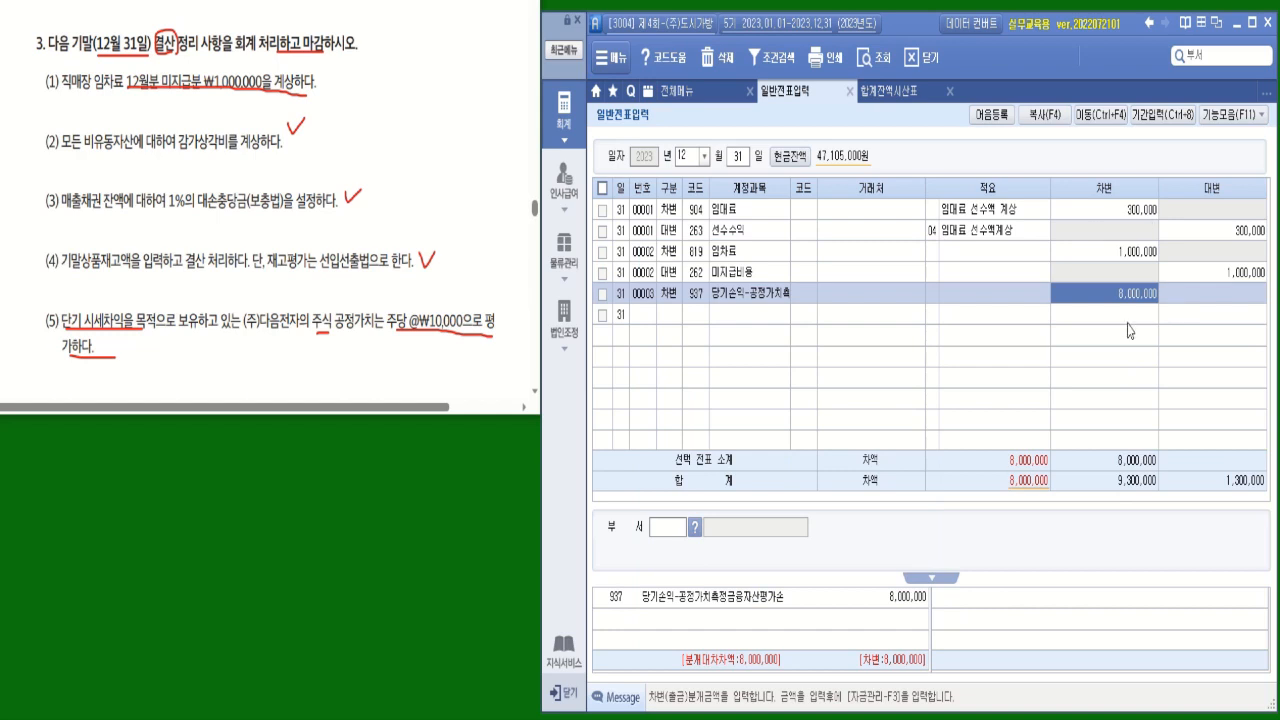
Add a credit line to the valuation-loss voucher with account 107 당기손익-공정가치측정금융자산 for 8,000,000
click(673, 319)
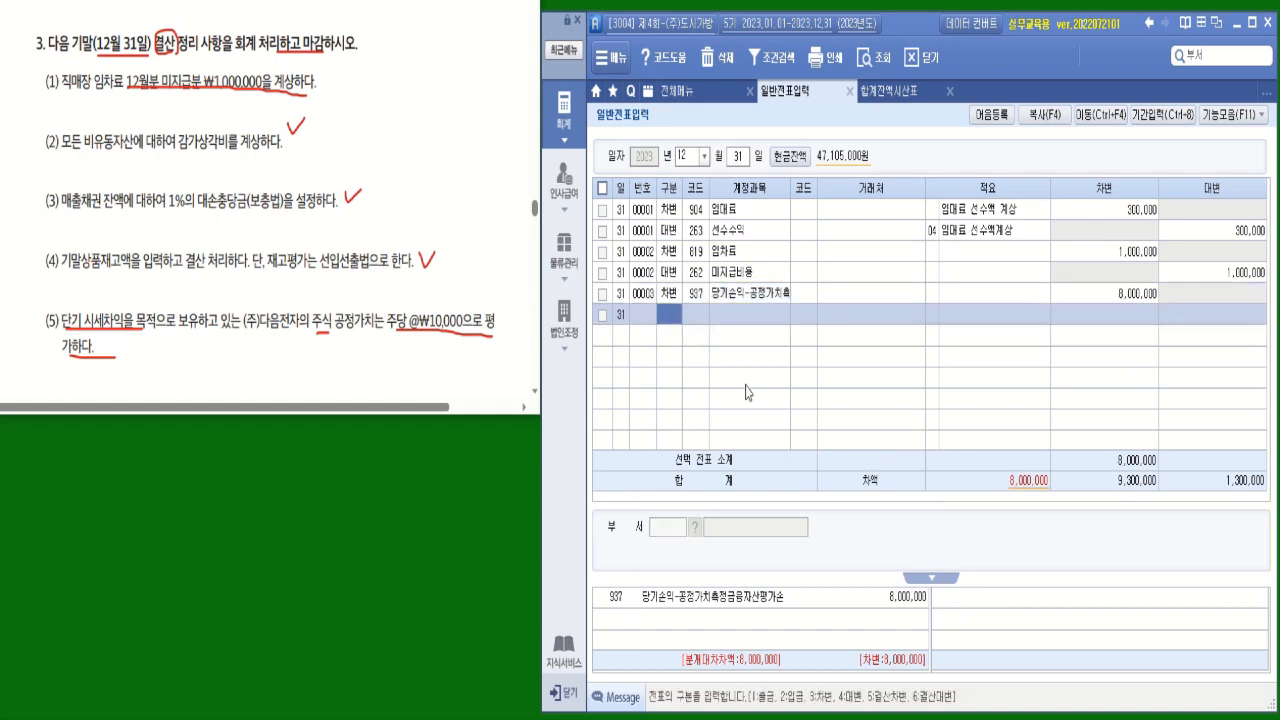
text(4ㄷ)
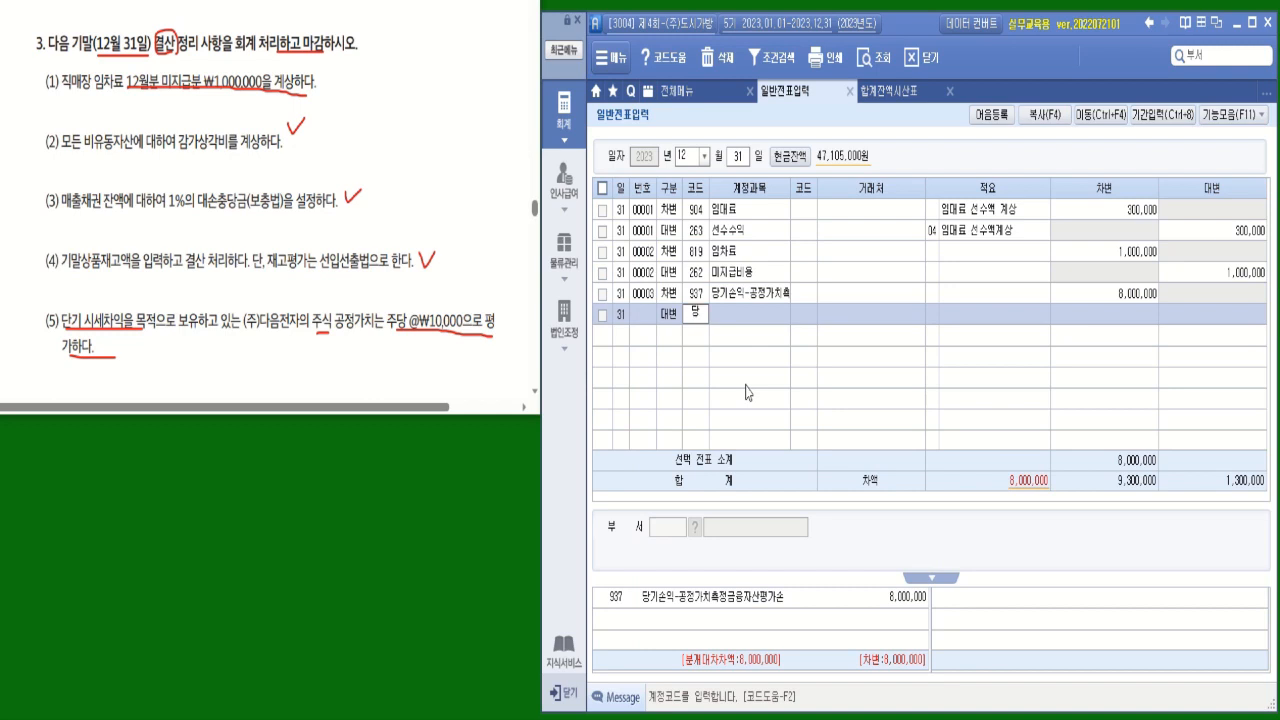
text(ㅏㅇㄱㅣ)
key(Return)
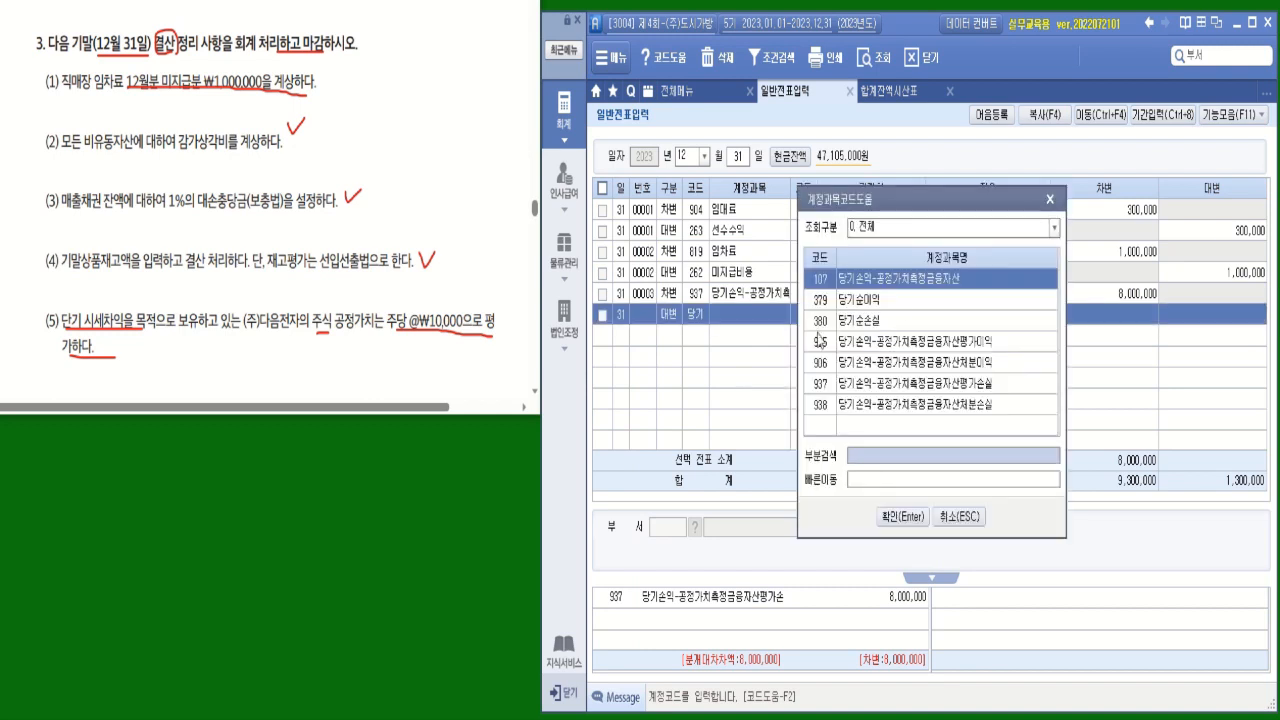
double_click(957, 289)
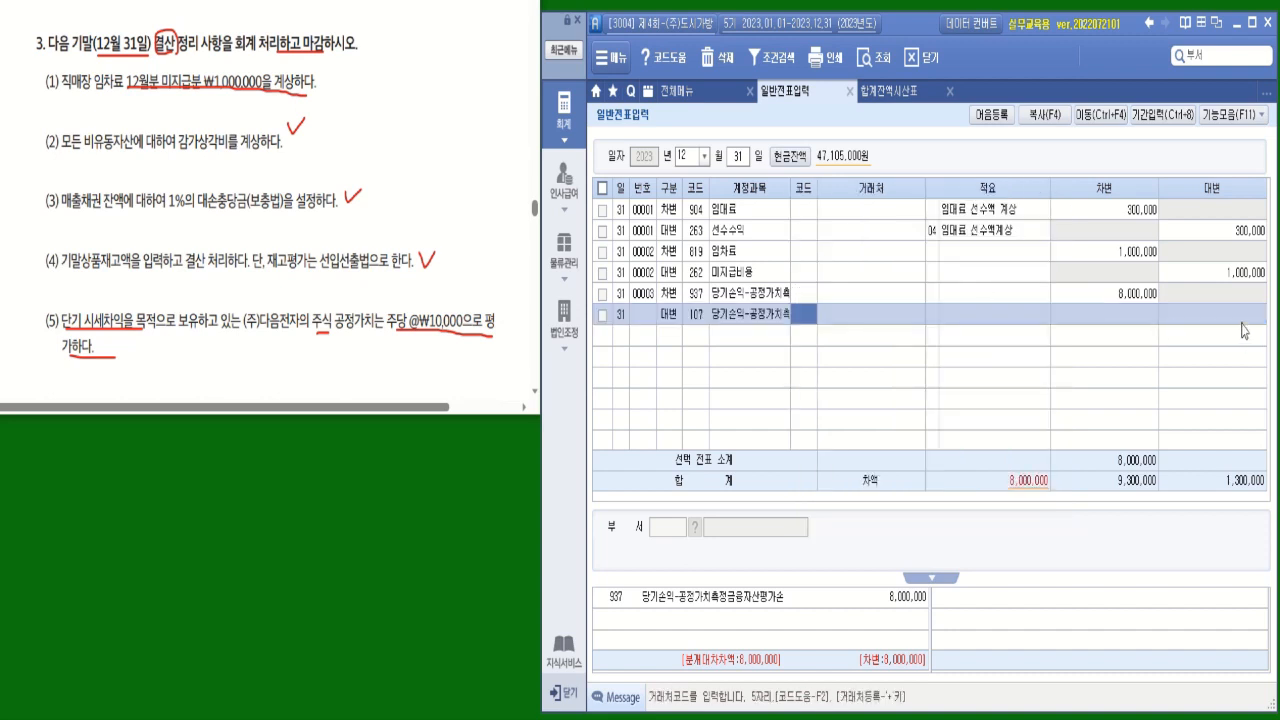
key(Return)
key(Return)
key(Return)
key(Return)
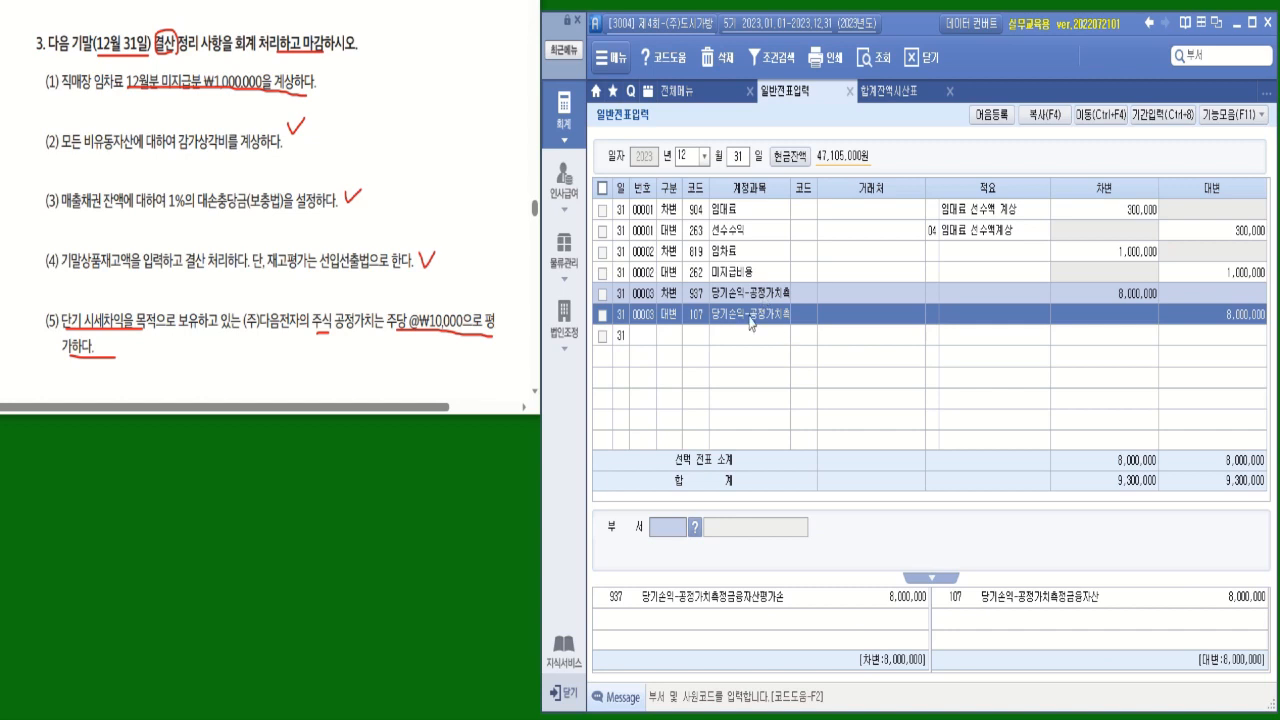
Open 결산자료입력 for months 01 through 12 and accept the 매출원가 및 경비선택 settings without adding any cost code
click(692, 103)
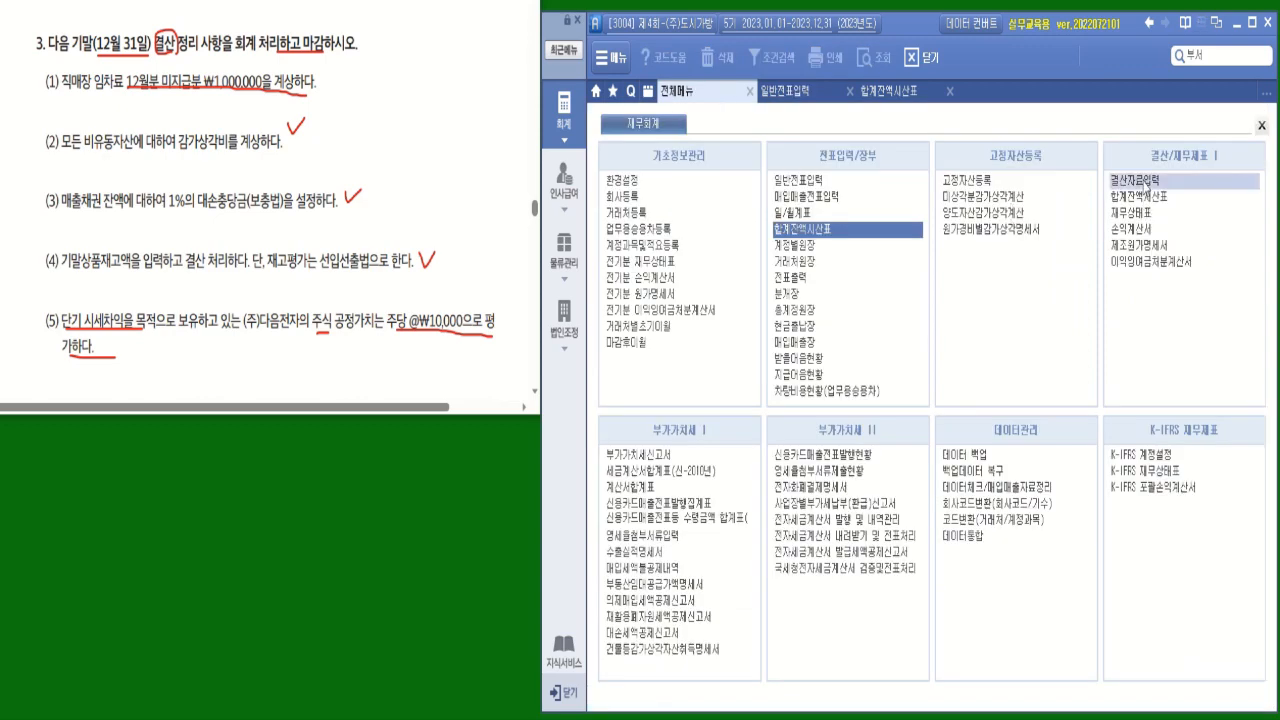
click(1145, 187)
click(729, 153)
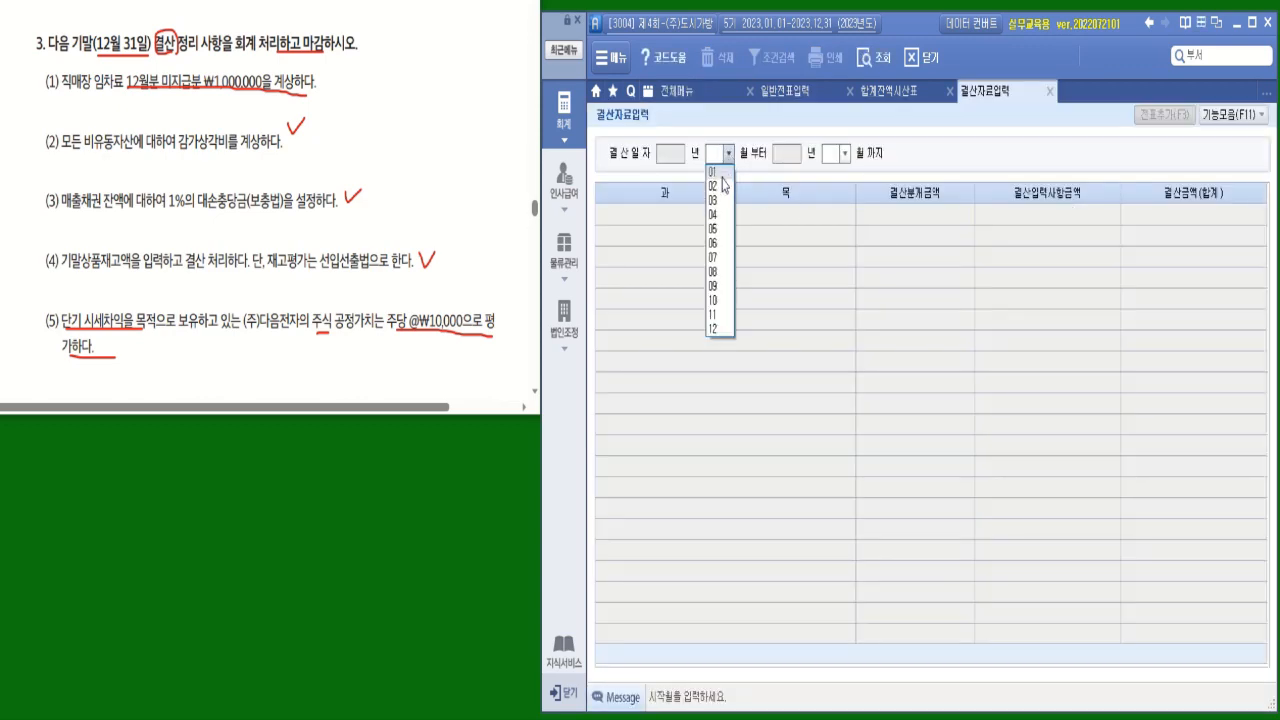
click(716, 166)
click(845, 153)
click(836, 322)
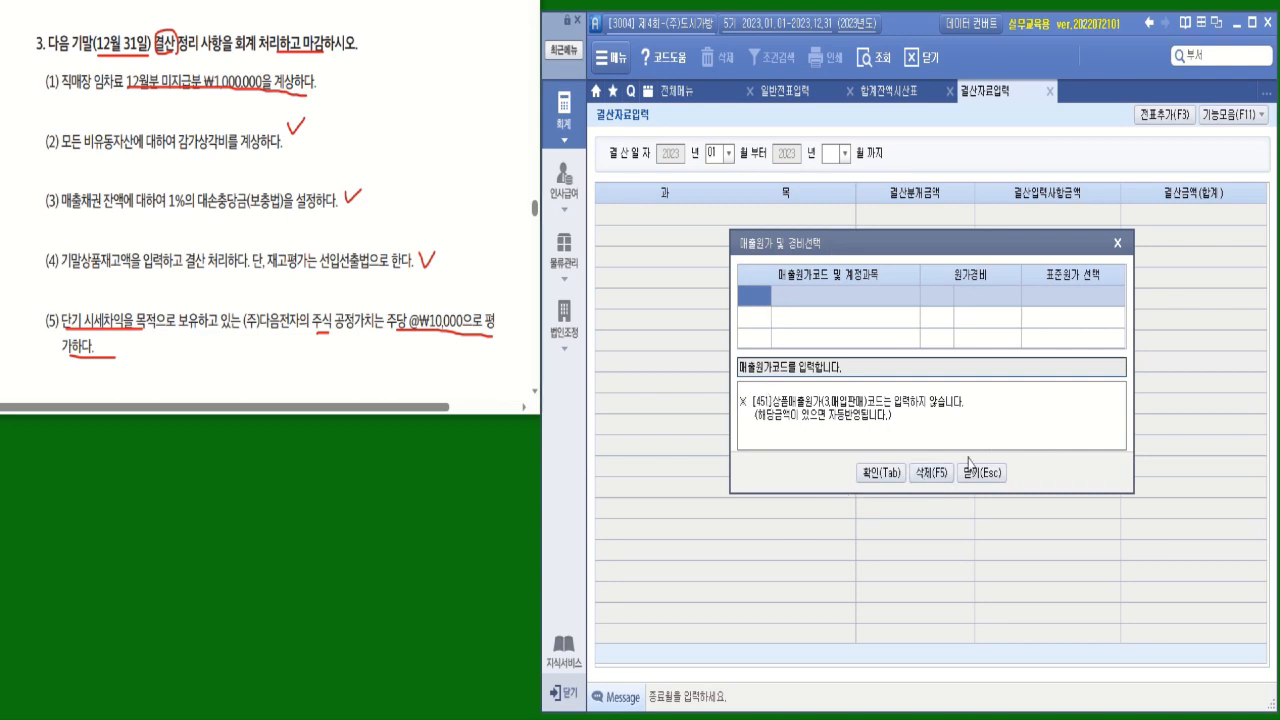
click(886, 477)
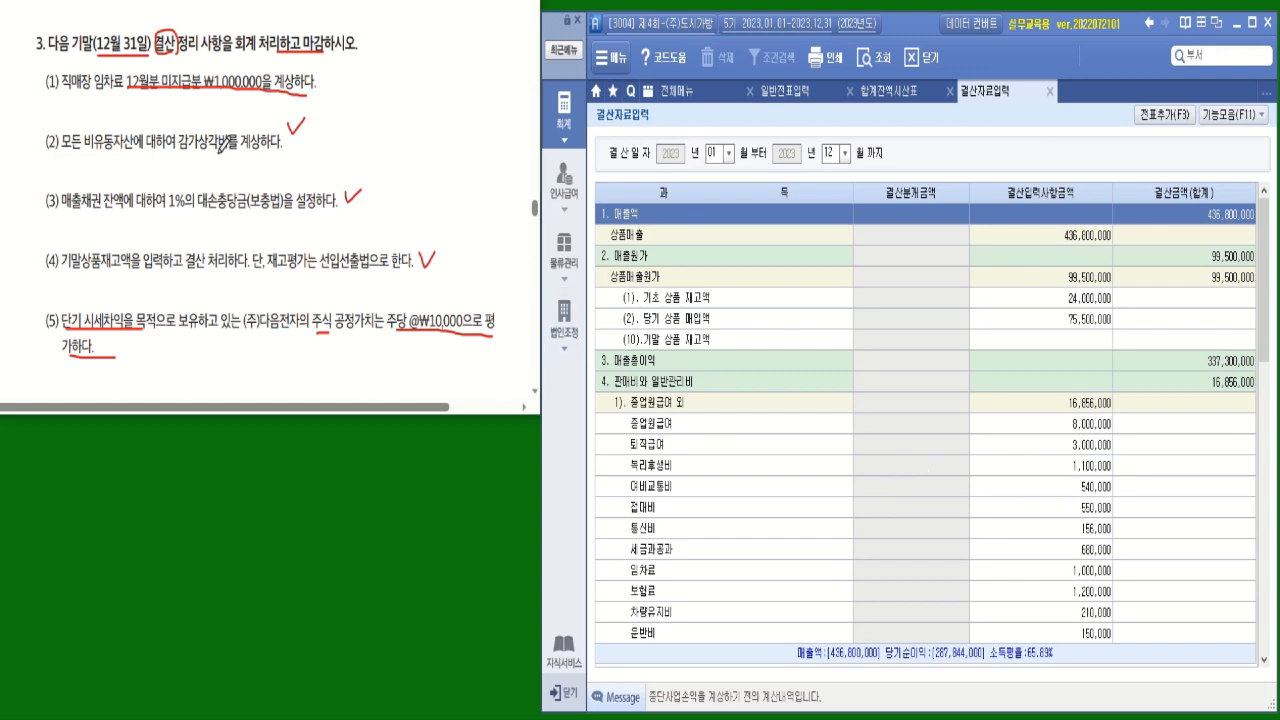
Query the 유형자산총괄 in 원가경비별감가상각명세서 and check the current depreciation of 건물
mouse_move(64, 130)
mouse_down()
mouse_move(90, 157)
mouse_move(122, 156)
mouse_up()
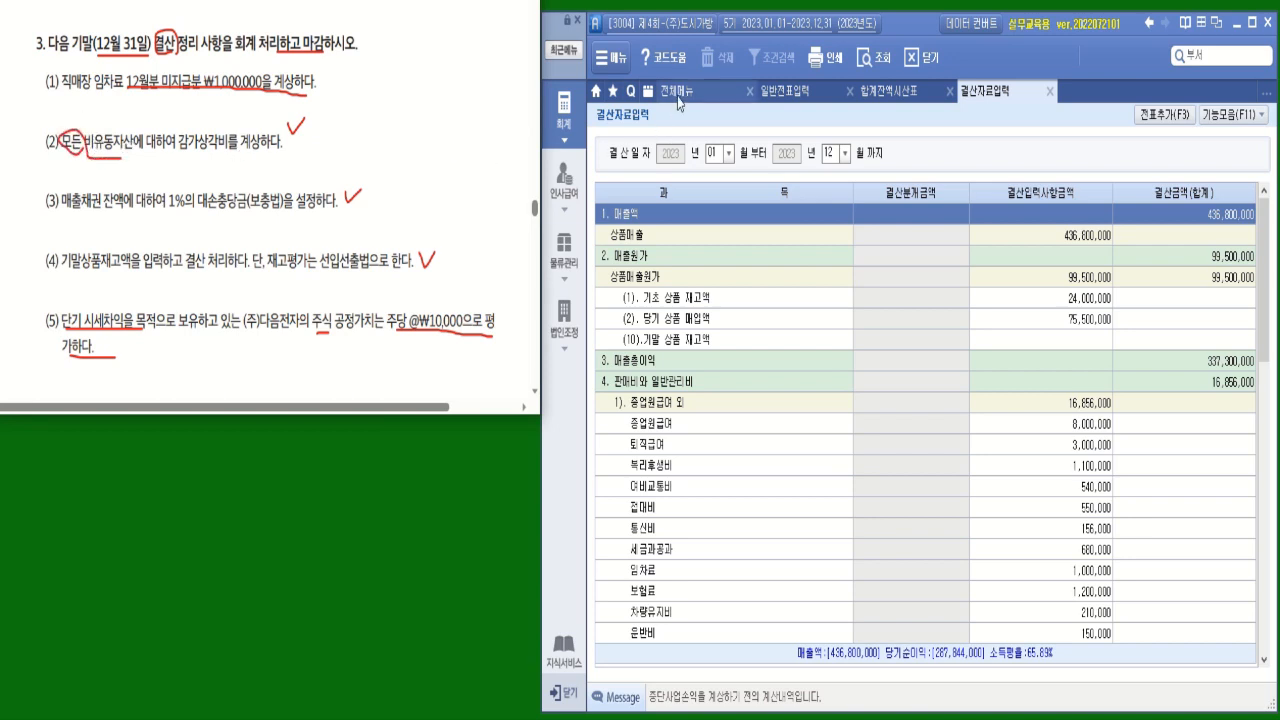
click(678, 92)
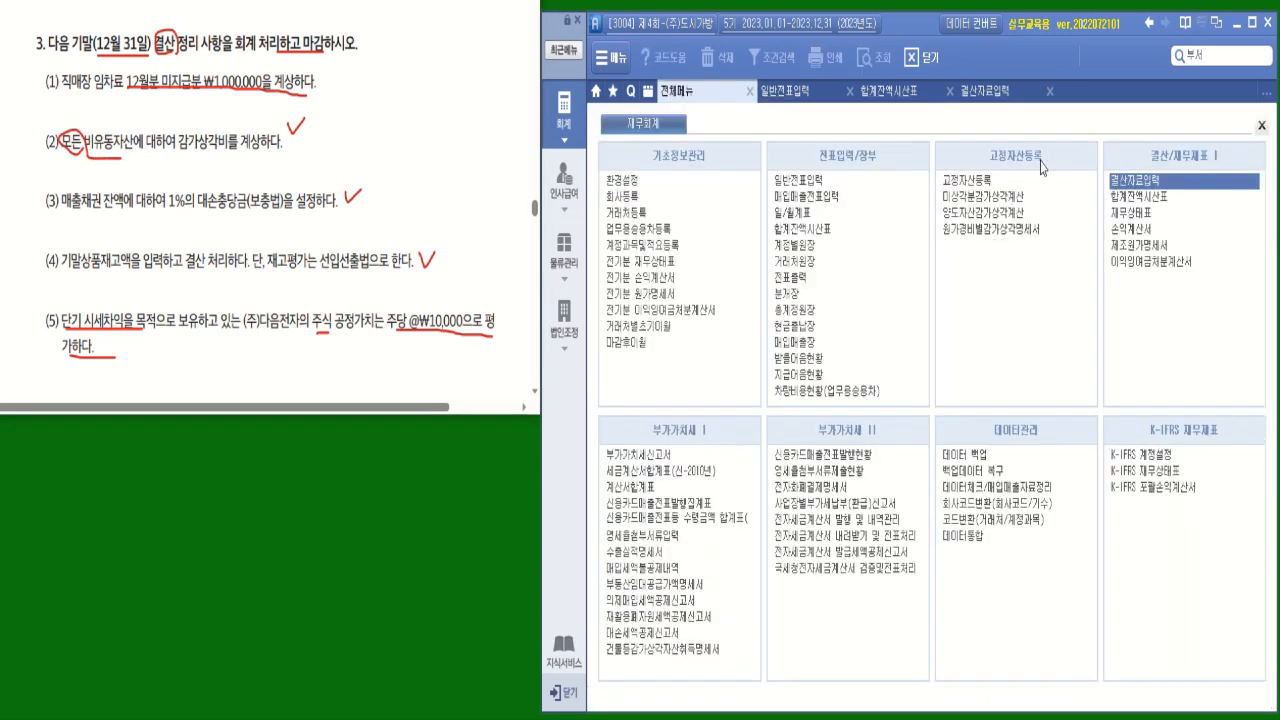
click(1002, 238)
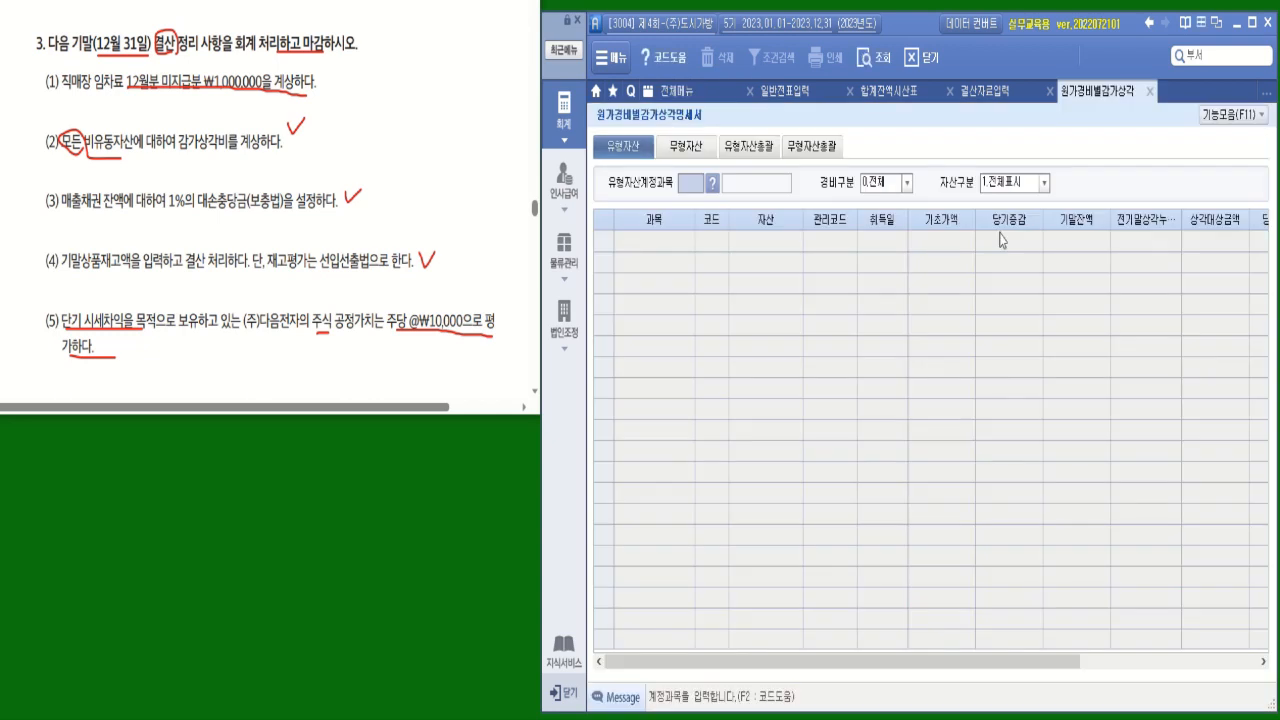
click(748, 148)
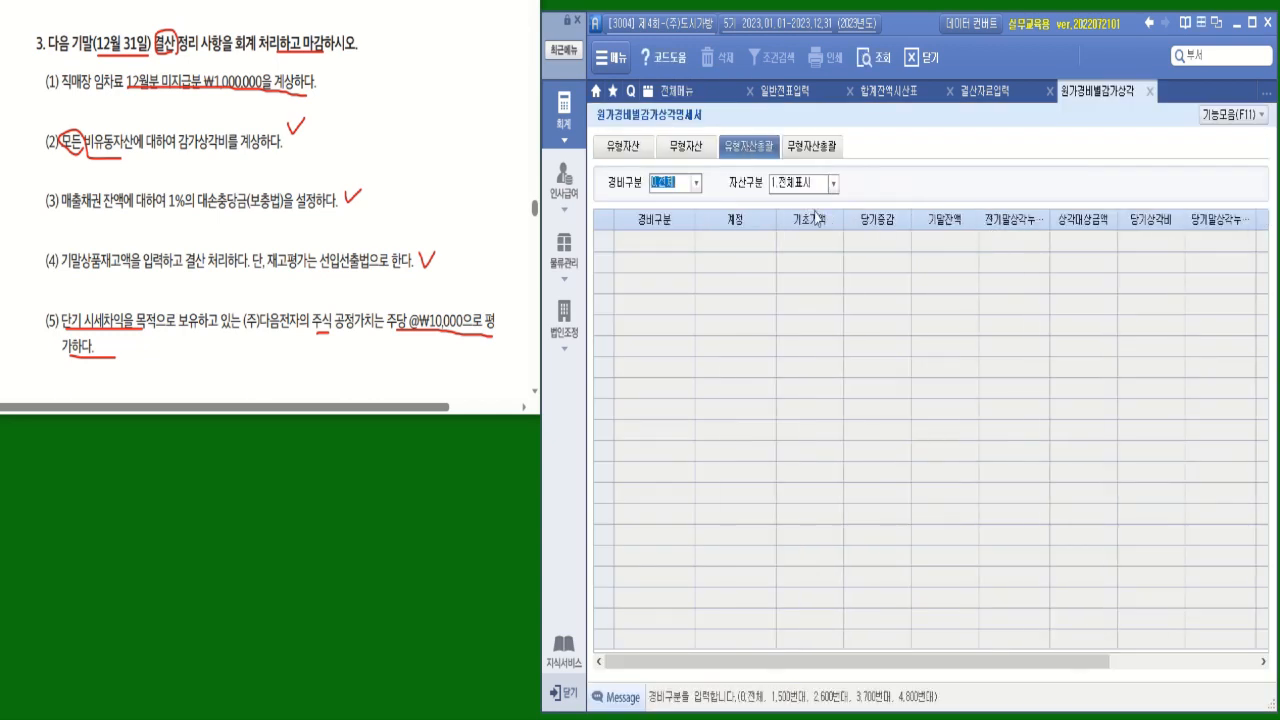
click(873, 58)
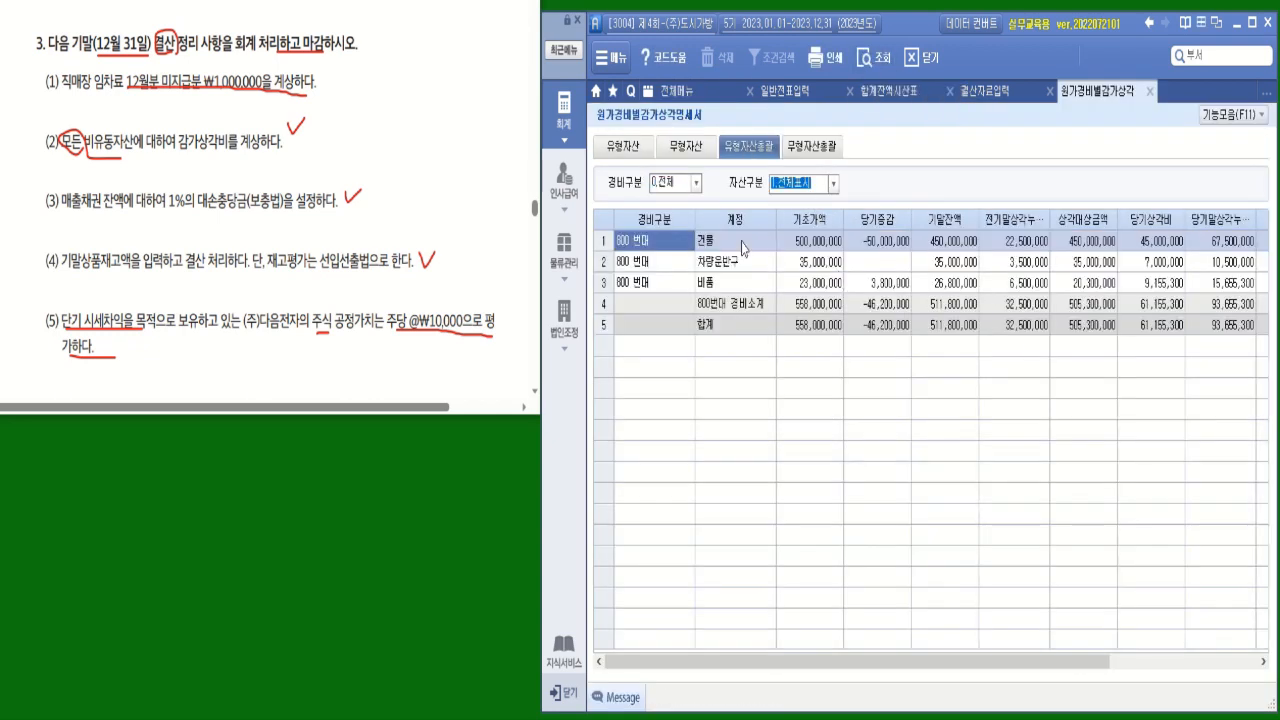
click(1162, 241)
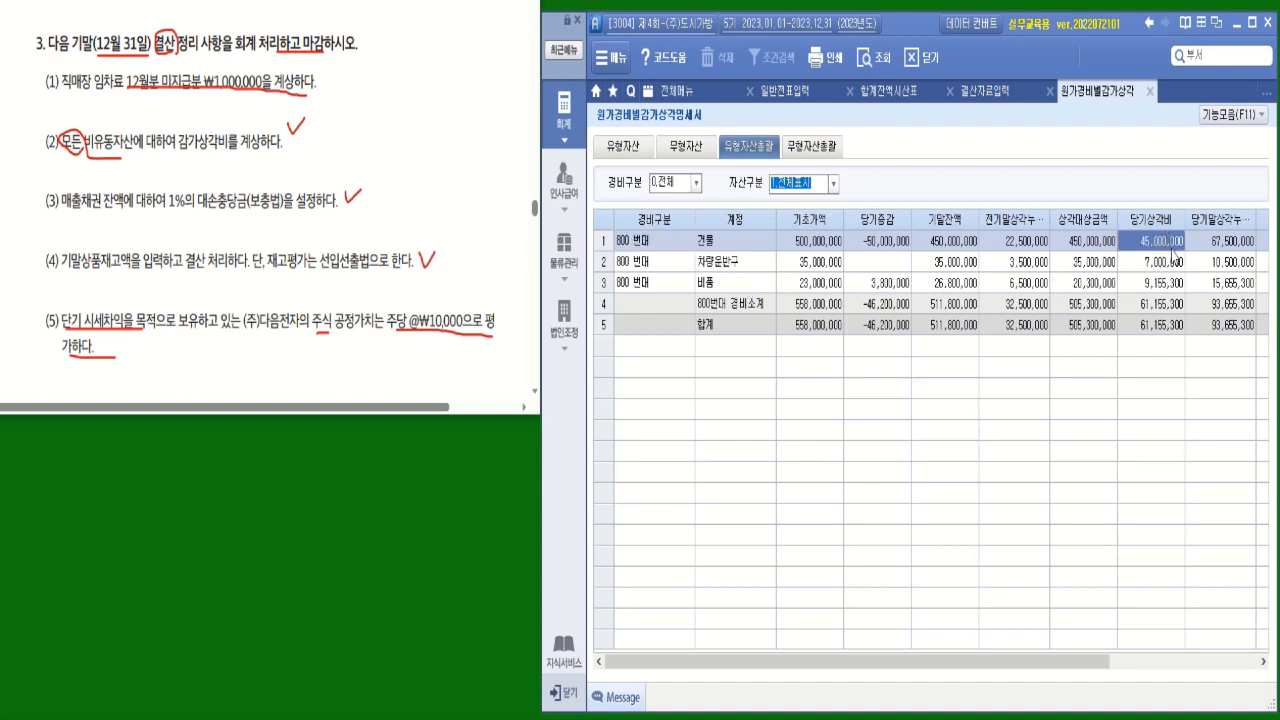
Enter 45,000,000 as the 건물 depreciation under 감가상각비 in 결산자료입력
click(985, 91)
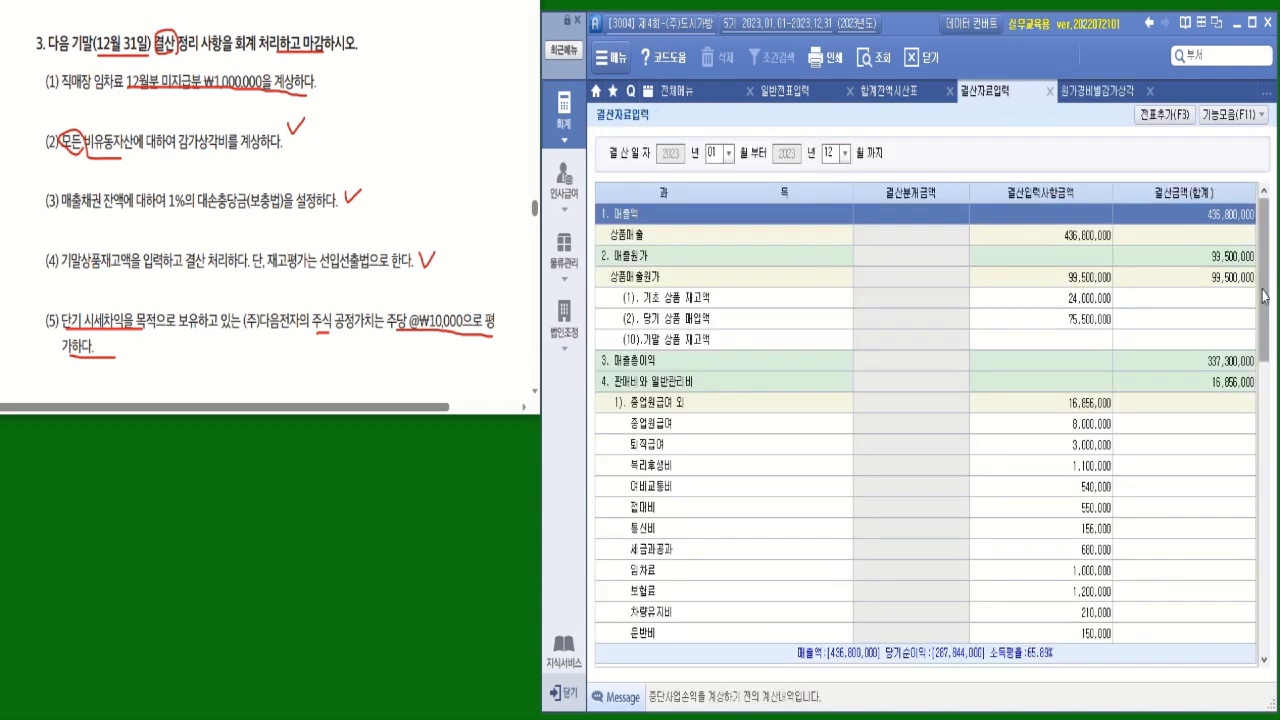
drag(1266, 298, 975, 432)
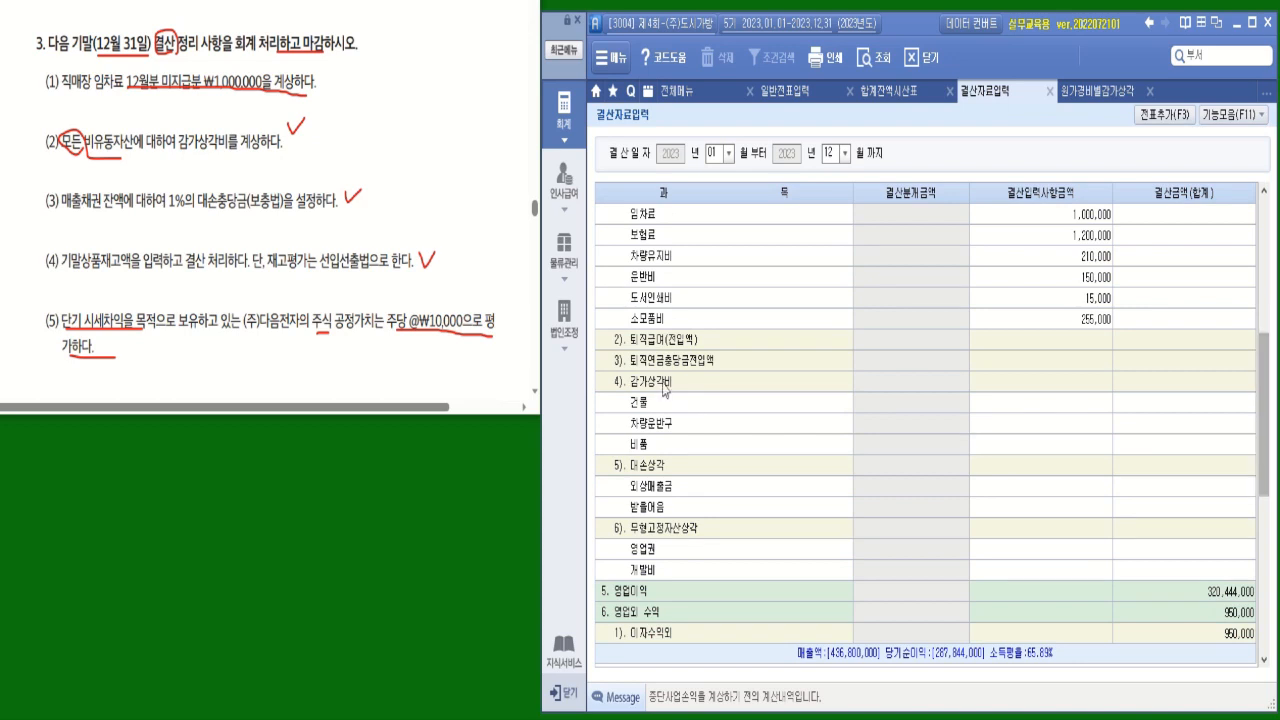
click(1074, 404)
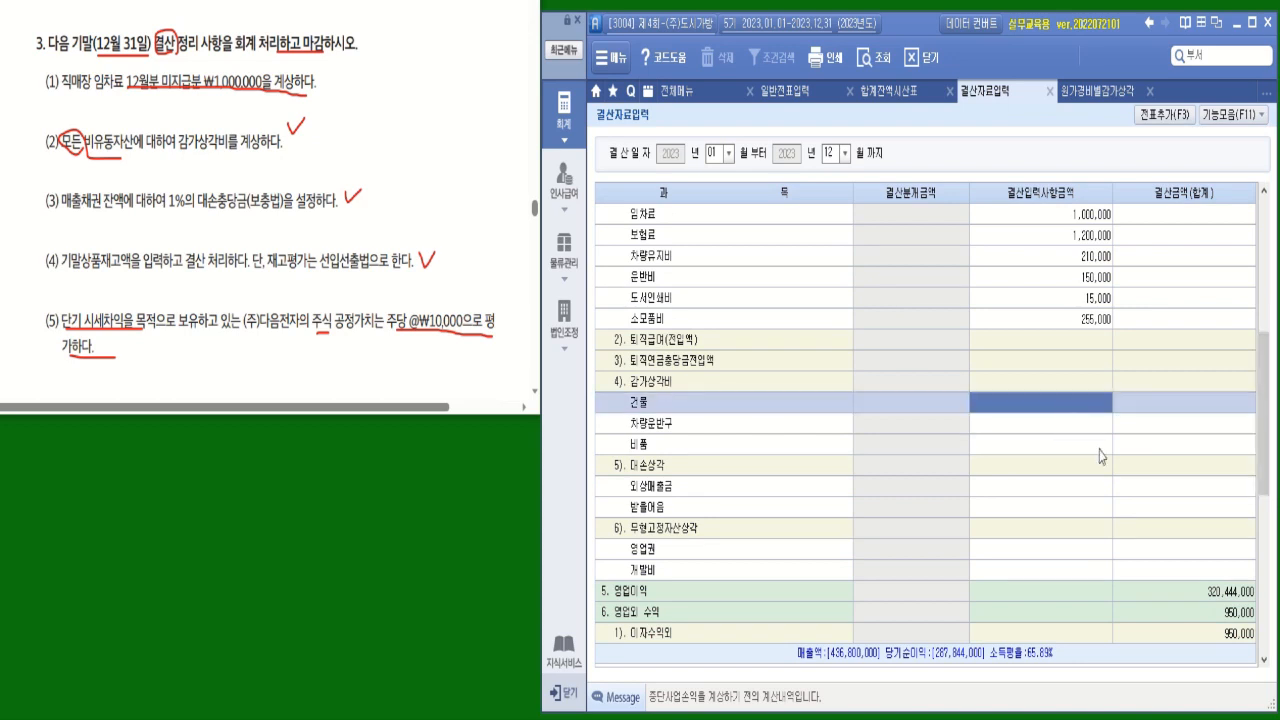
text(45000000)
key(Return)
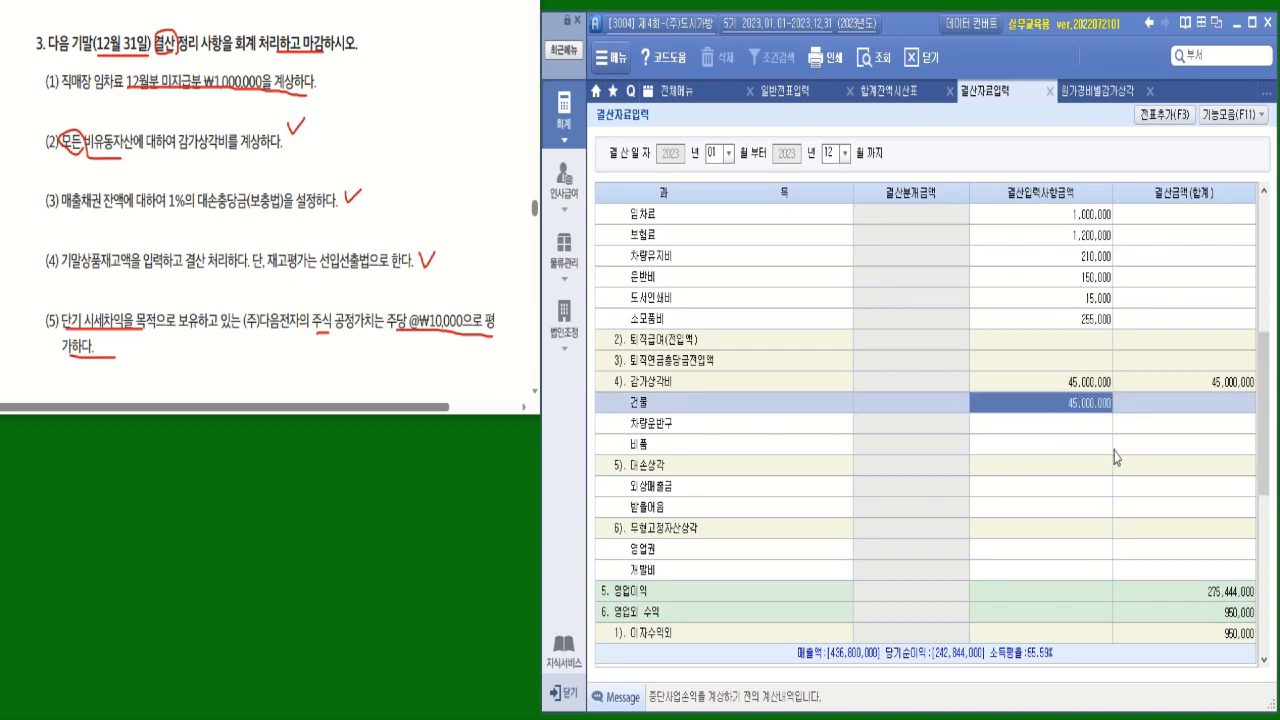
Look up the current depreciation of 차량운반구 in the depreciation statement and enter 7,000,000 for it in 결산자료입력
click(1093, 95)
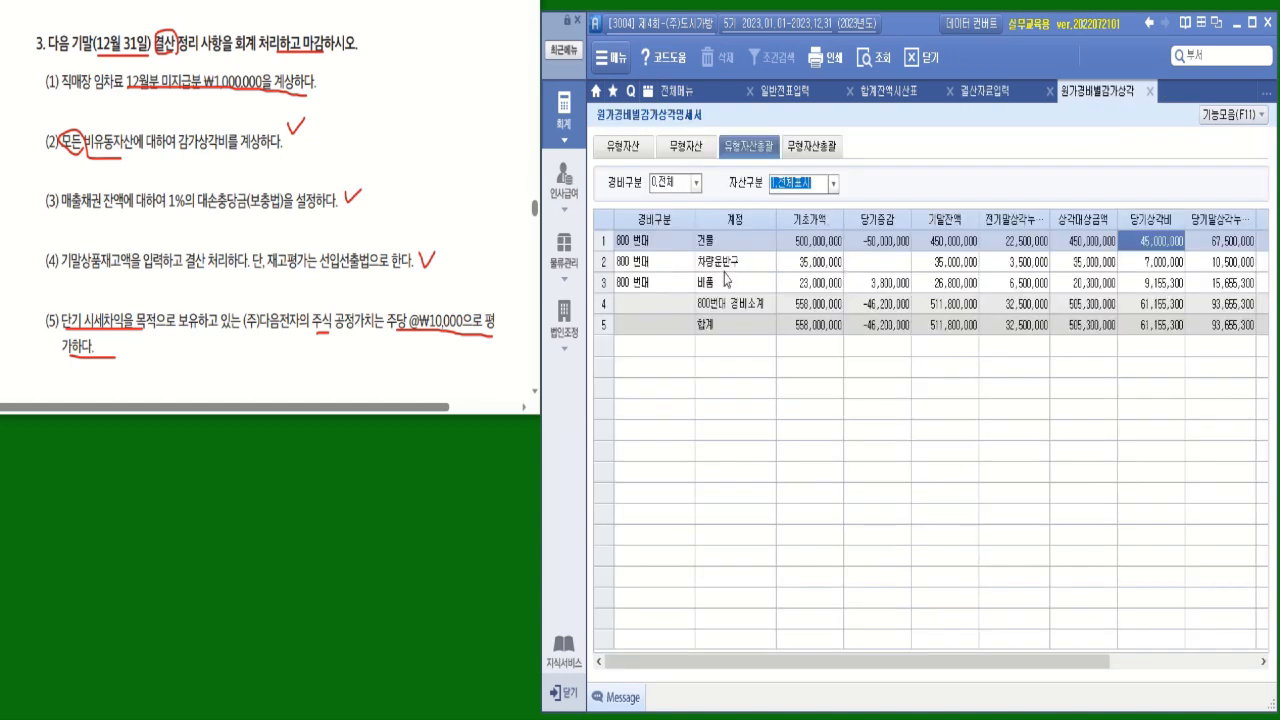
click(1148, 263)
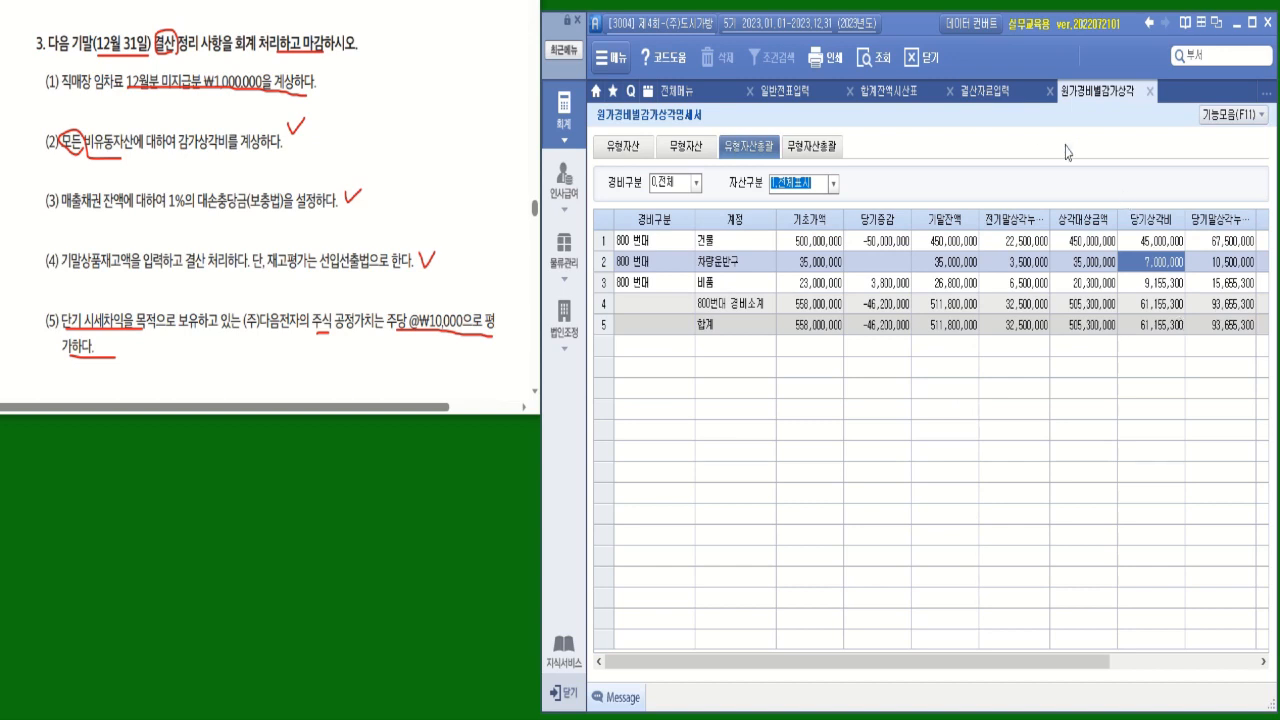
click(995, 91)
click(1102, 427)
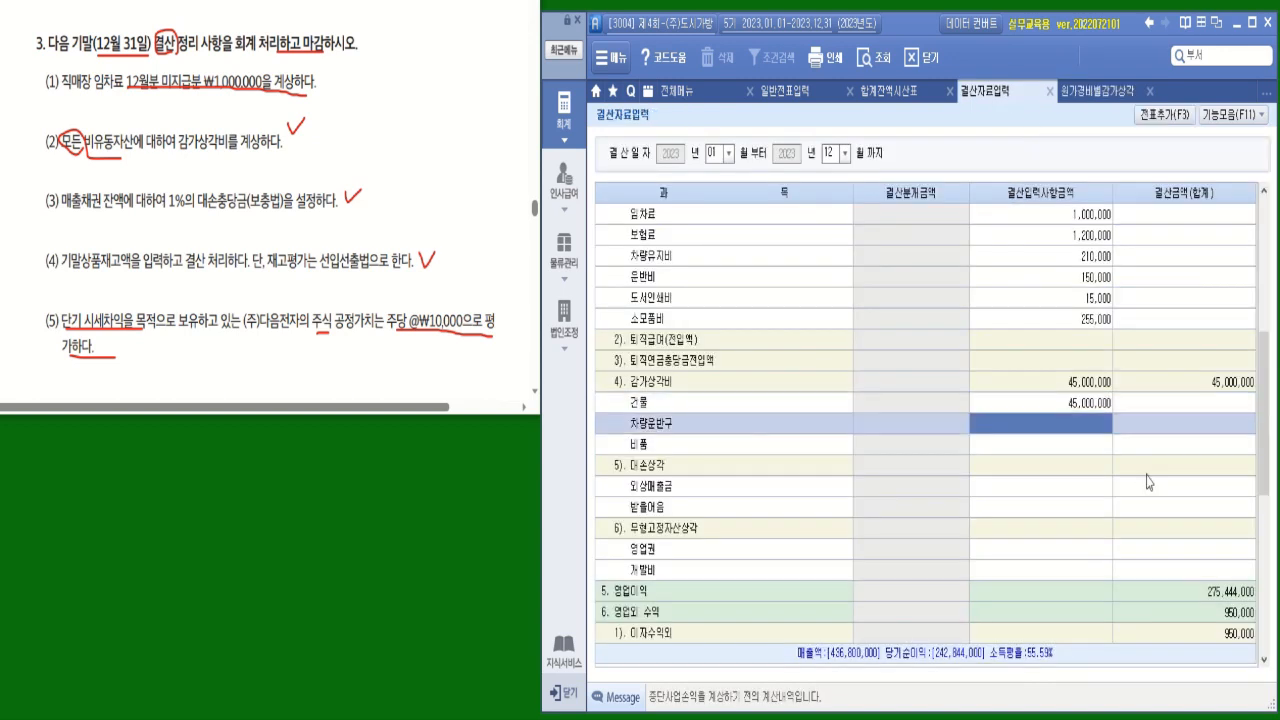
text(7000000)
key(Return)
Look up the current depreciation of 비품 in the depreciation statement and enter 9,155,300 for it in 결산자료입력
click(1118, 92)
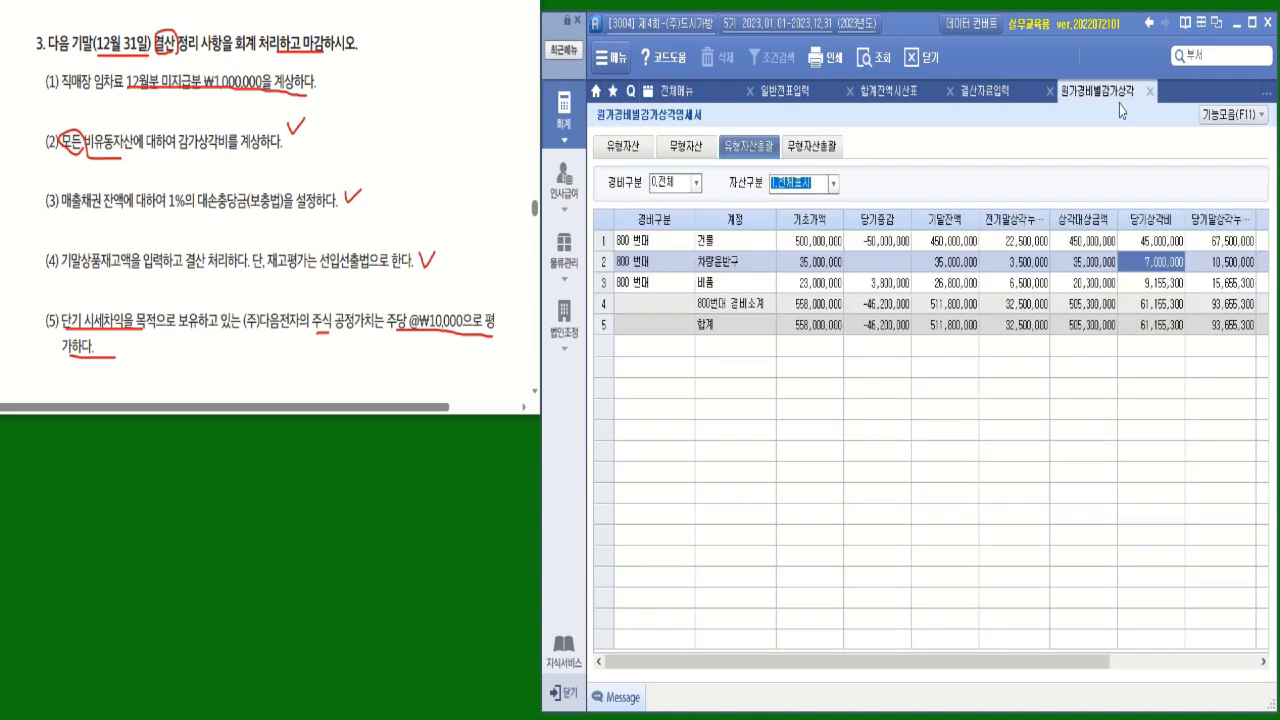
click(1158, 286)
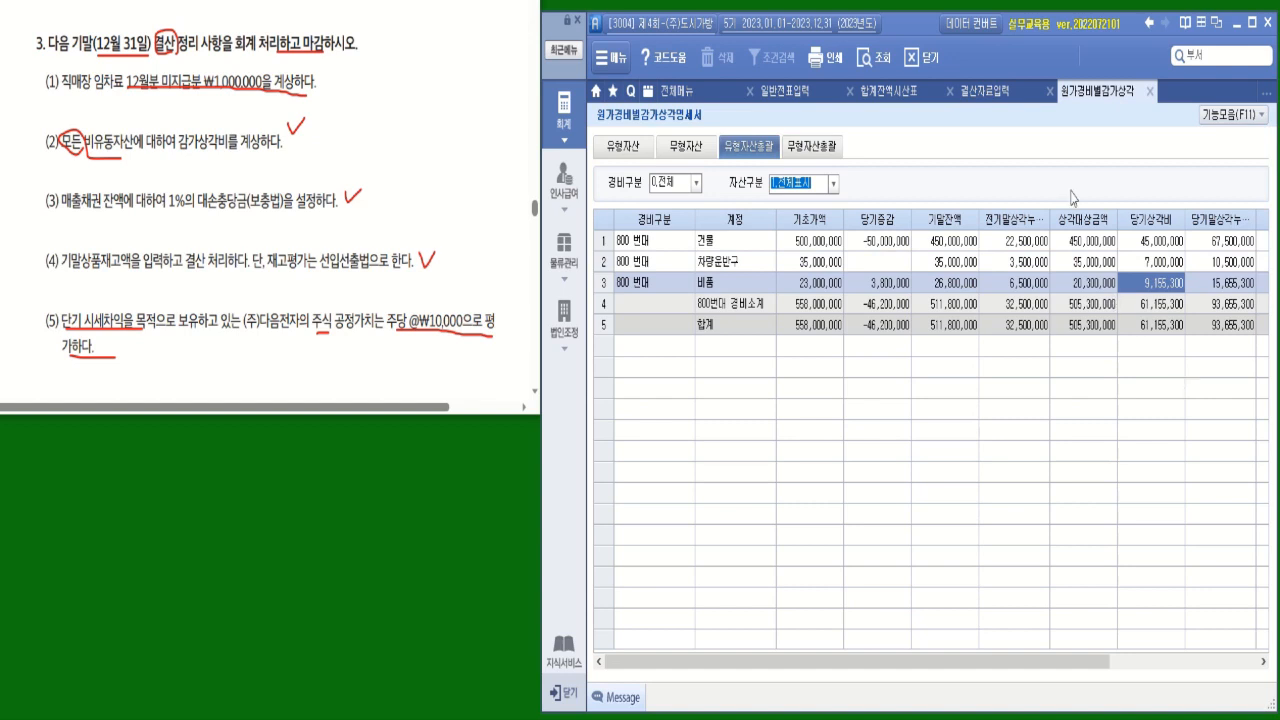
click(995, 91)
click(1100, 446)
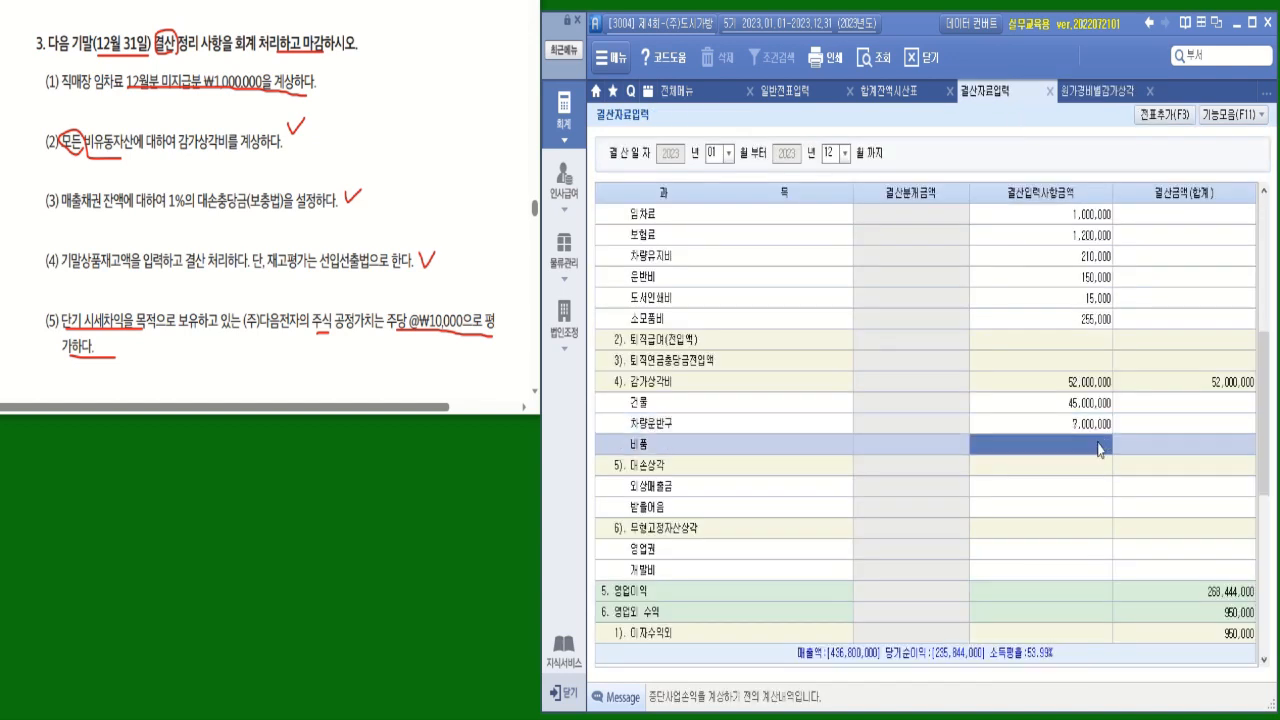
text(9,155,300)
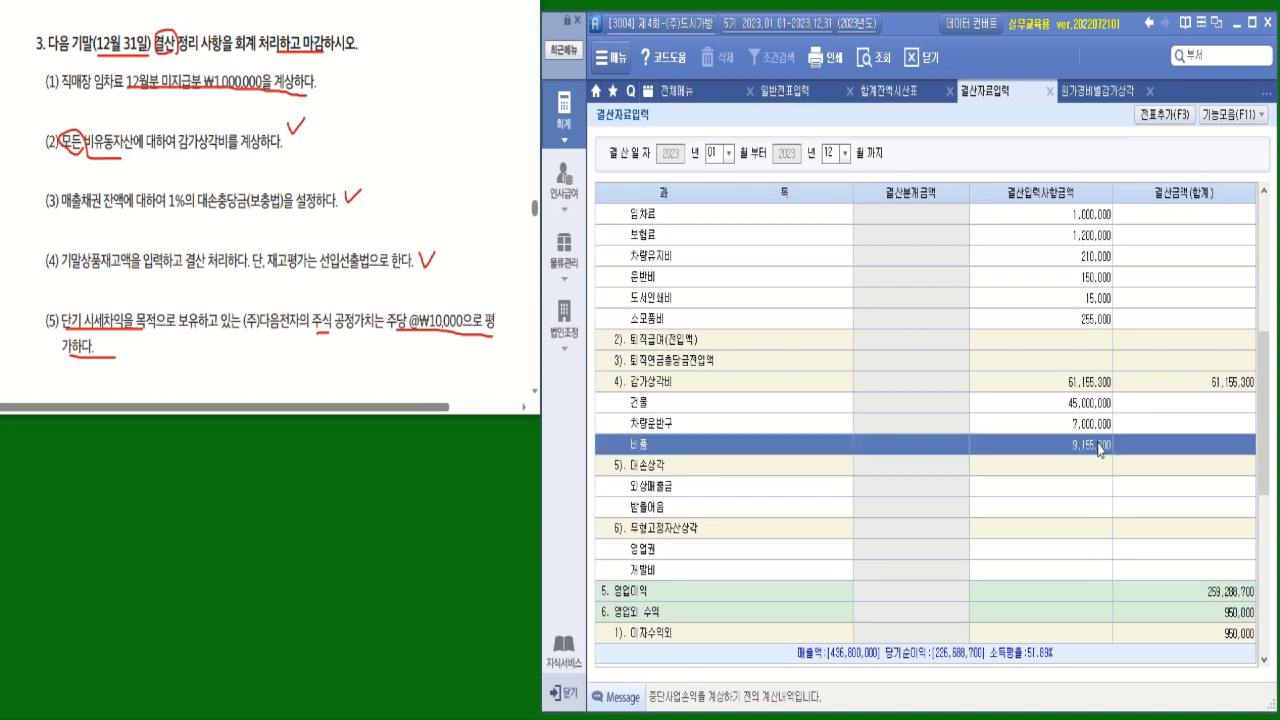
Look up the 영업권 amortization in 무형자산총괄 and enter 2,000,000 for it under 무형고정자산상각 in 결산자료입력
click(1088, 93)
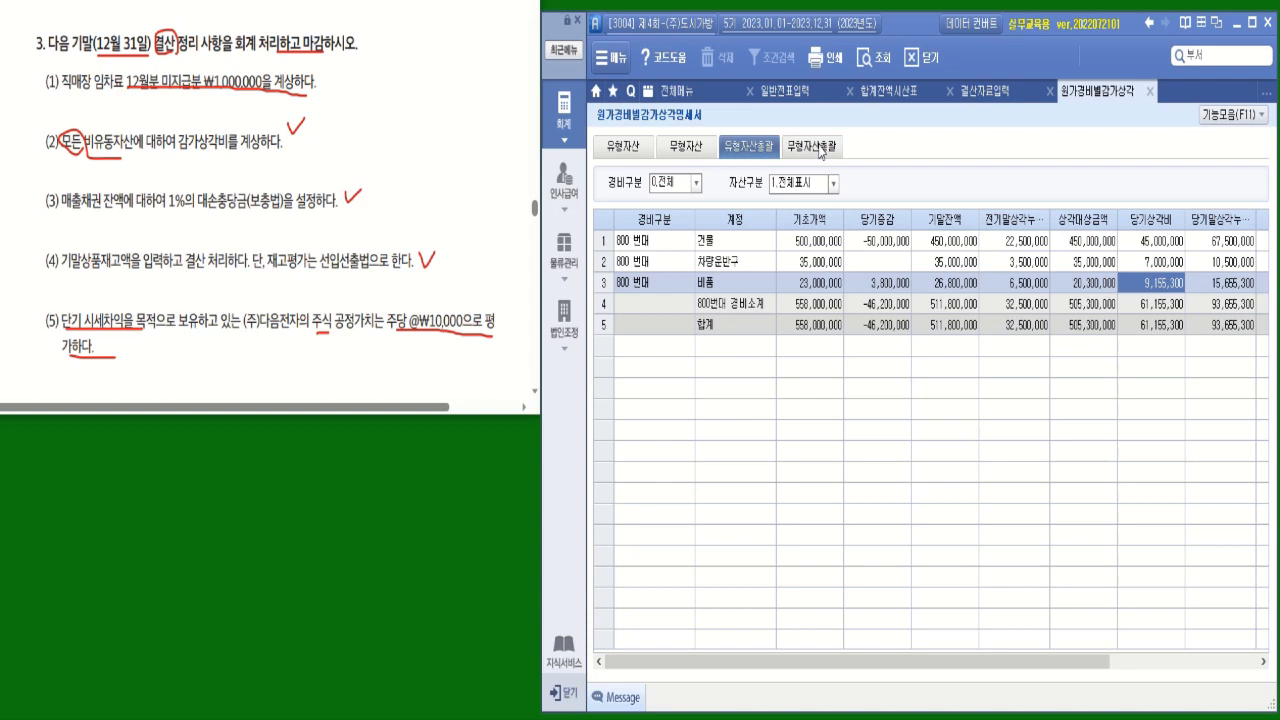
click(820, 147)
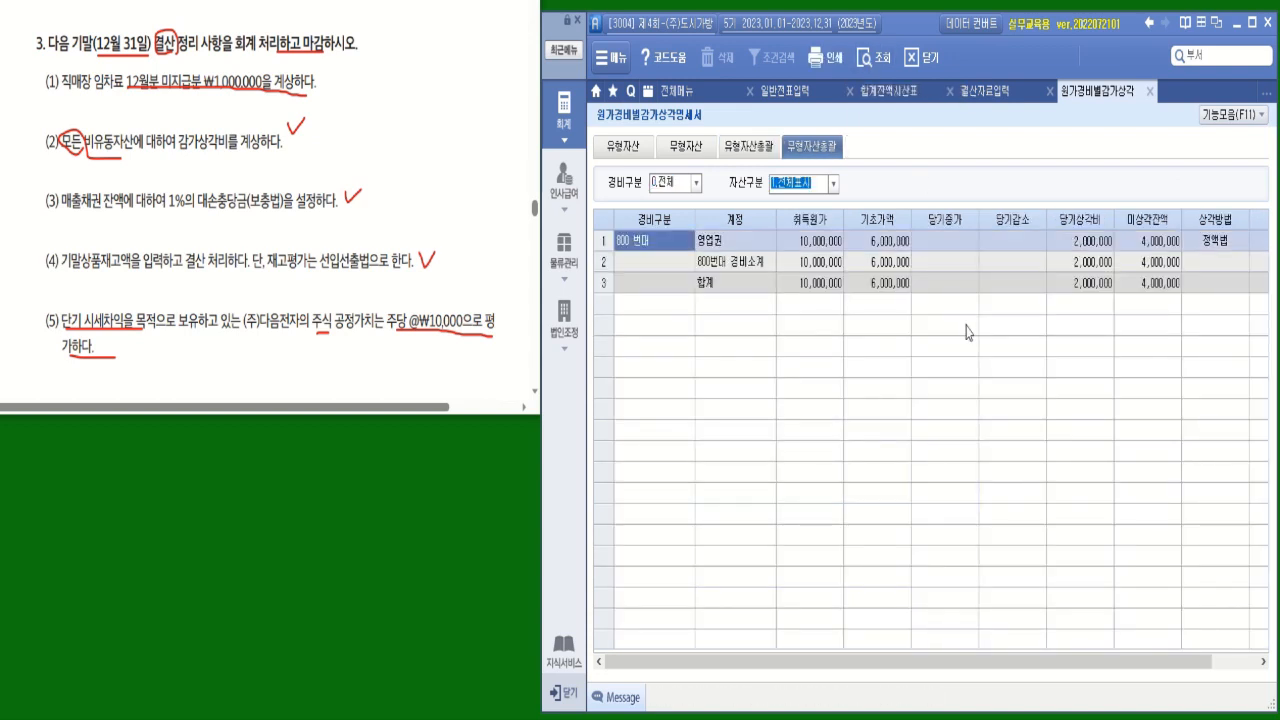
click(1079, 242)
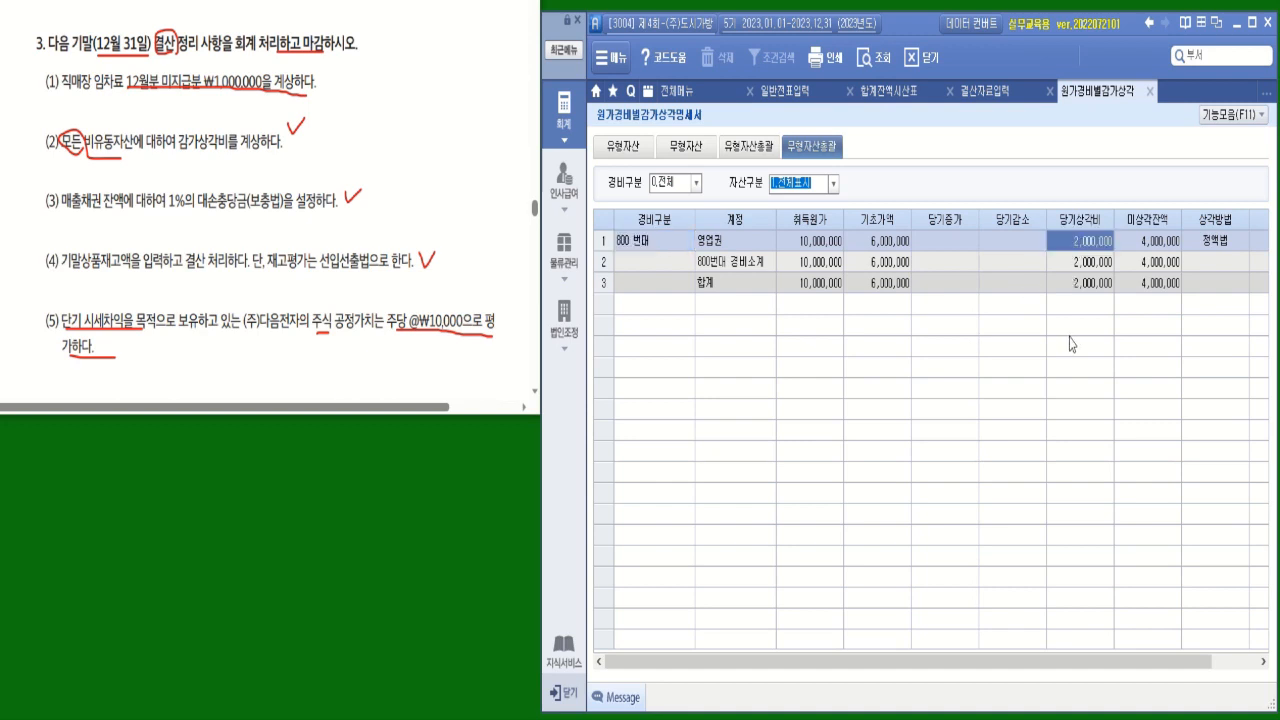
click(986, 92)
click(1101, 555)
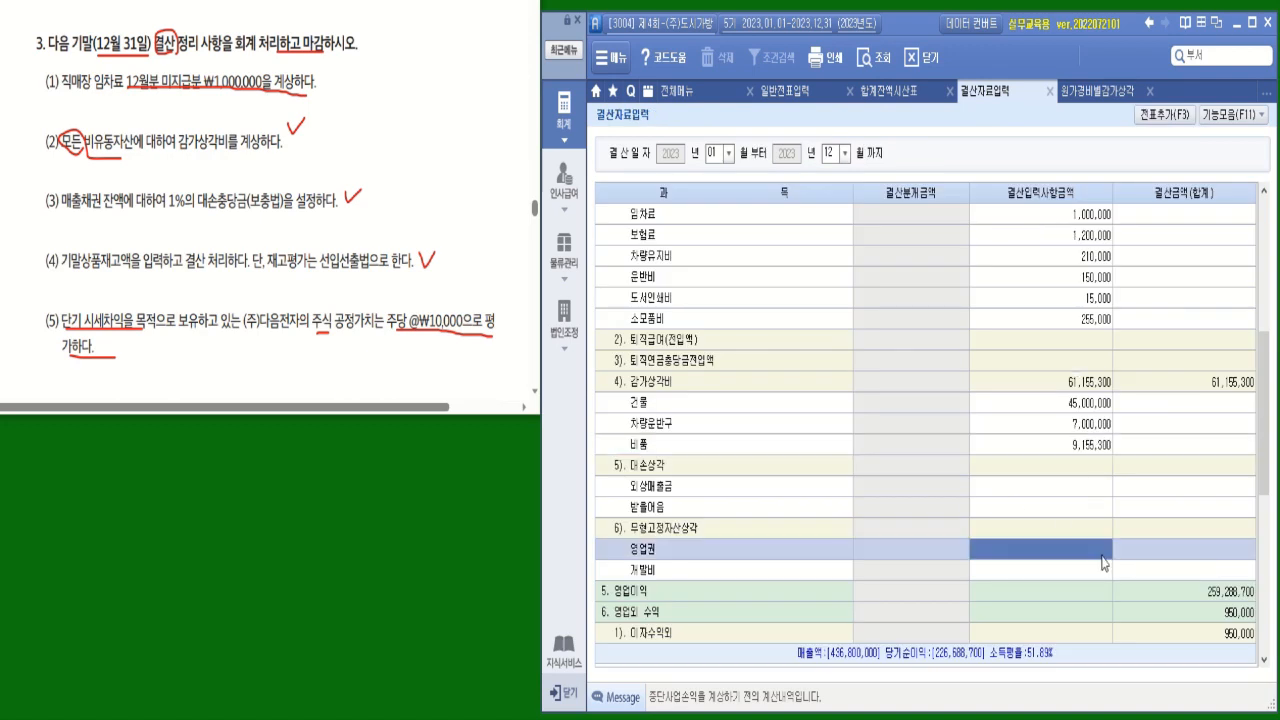
text(2000000)
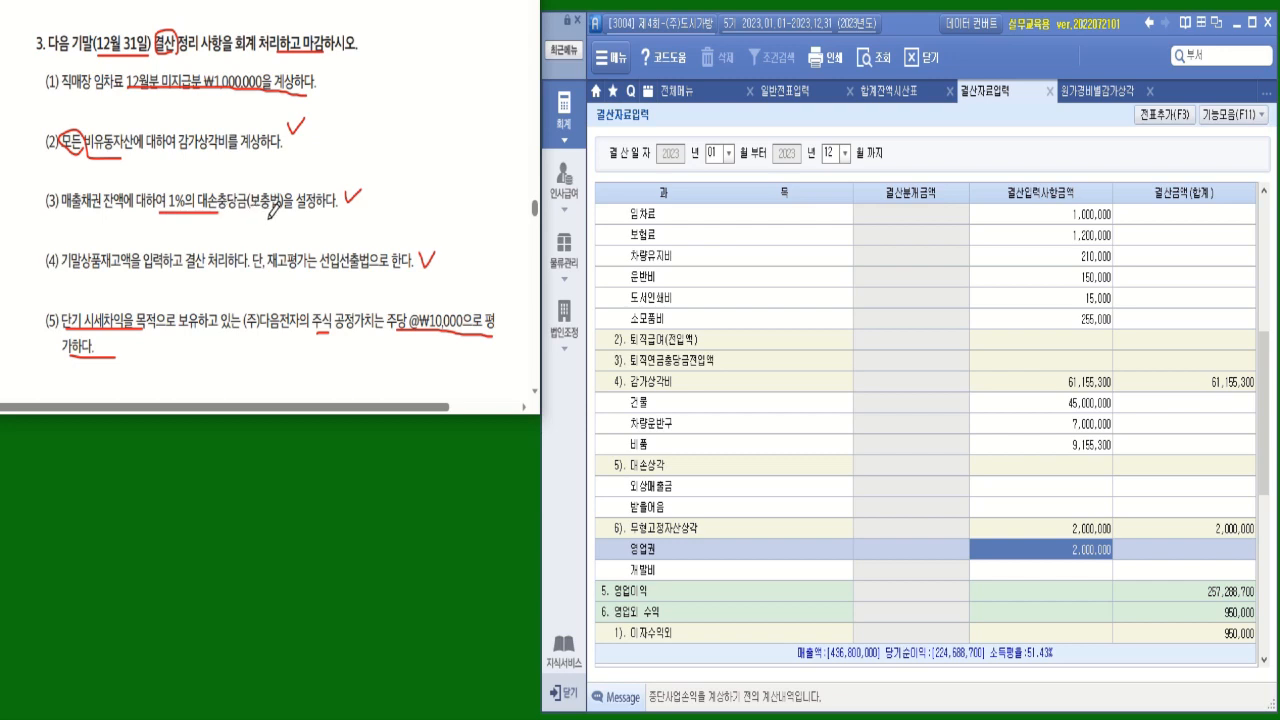
Refresh the December 31 합계잔액시산표 and load the 외상매출금 debit balance into the calculator
click(906, 100)
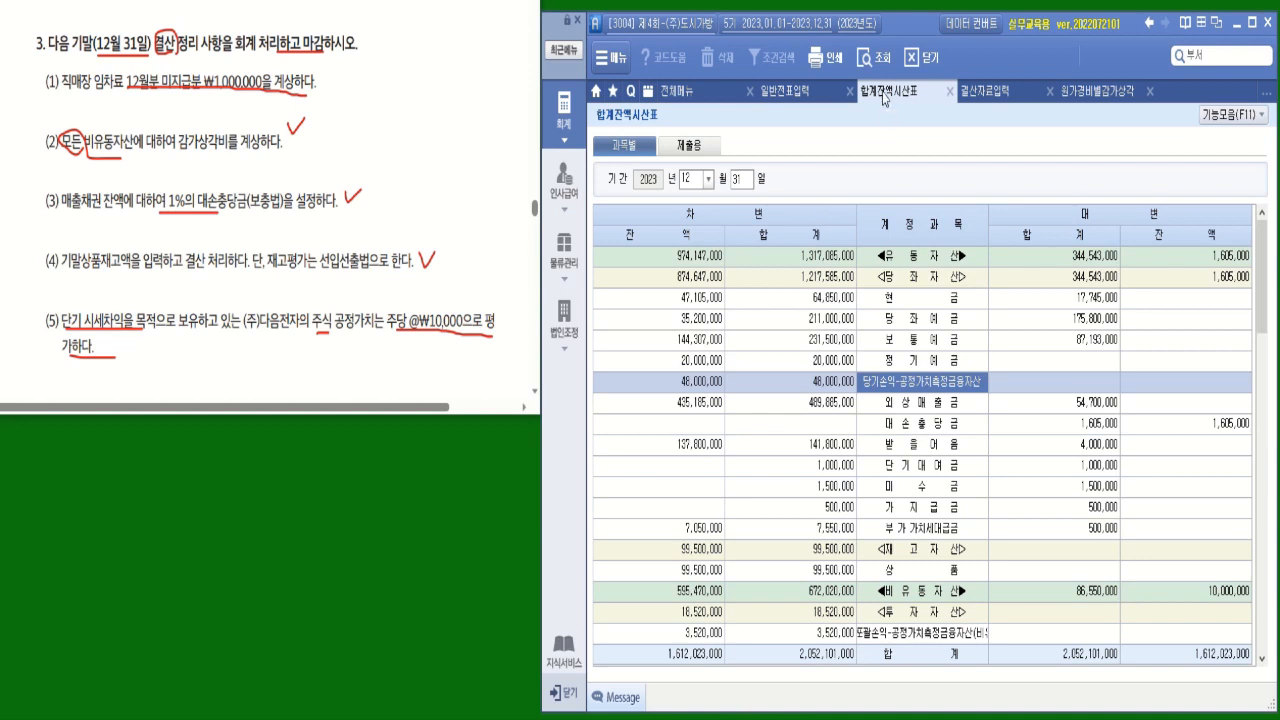
click(878, 57)
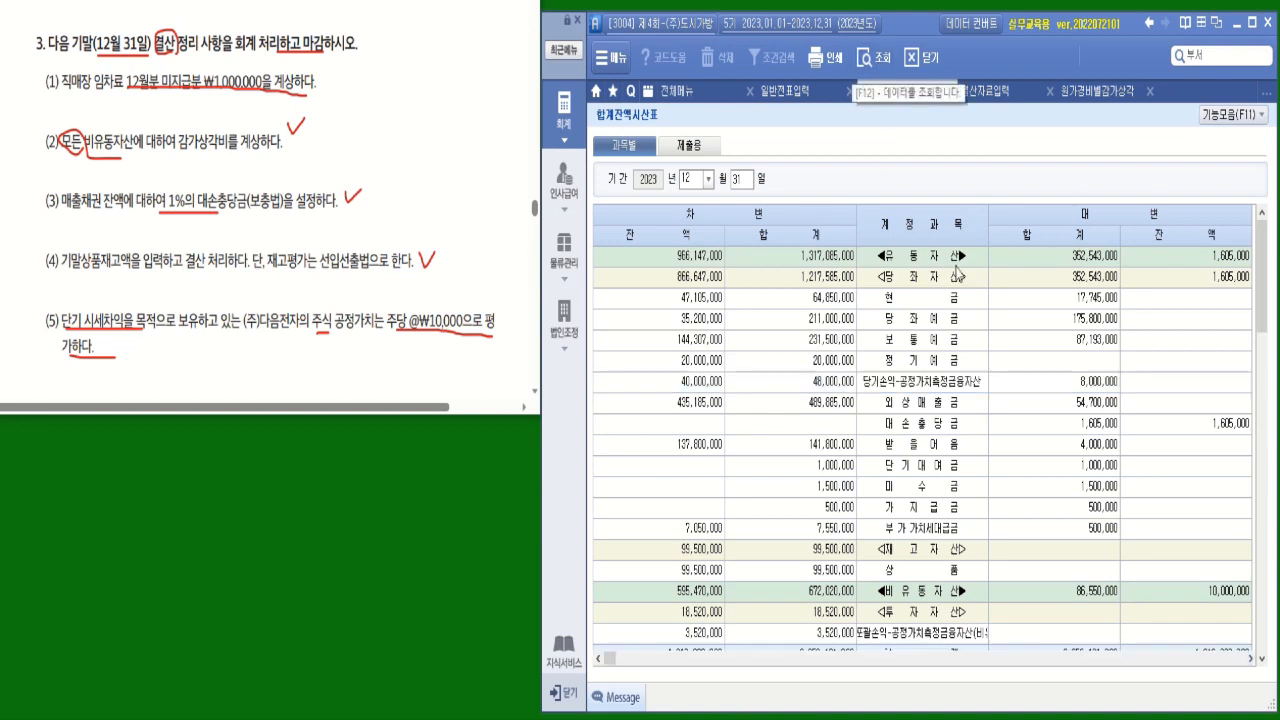
click(695, 407)
right_click(677, 406)
click(708, 459)
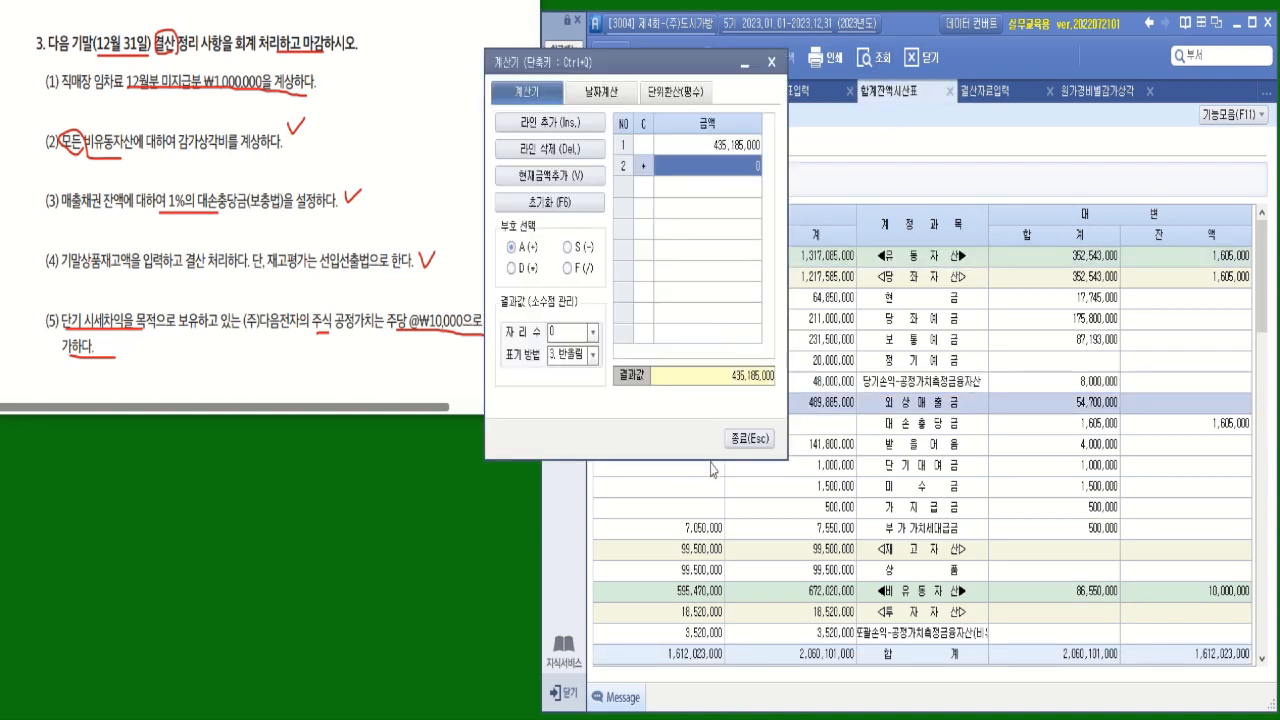
drag(667, 56, 529, 250)
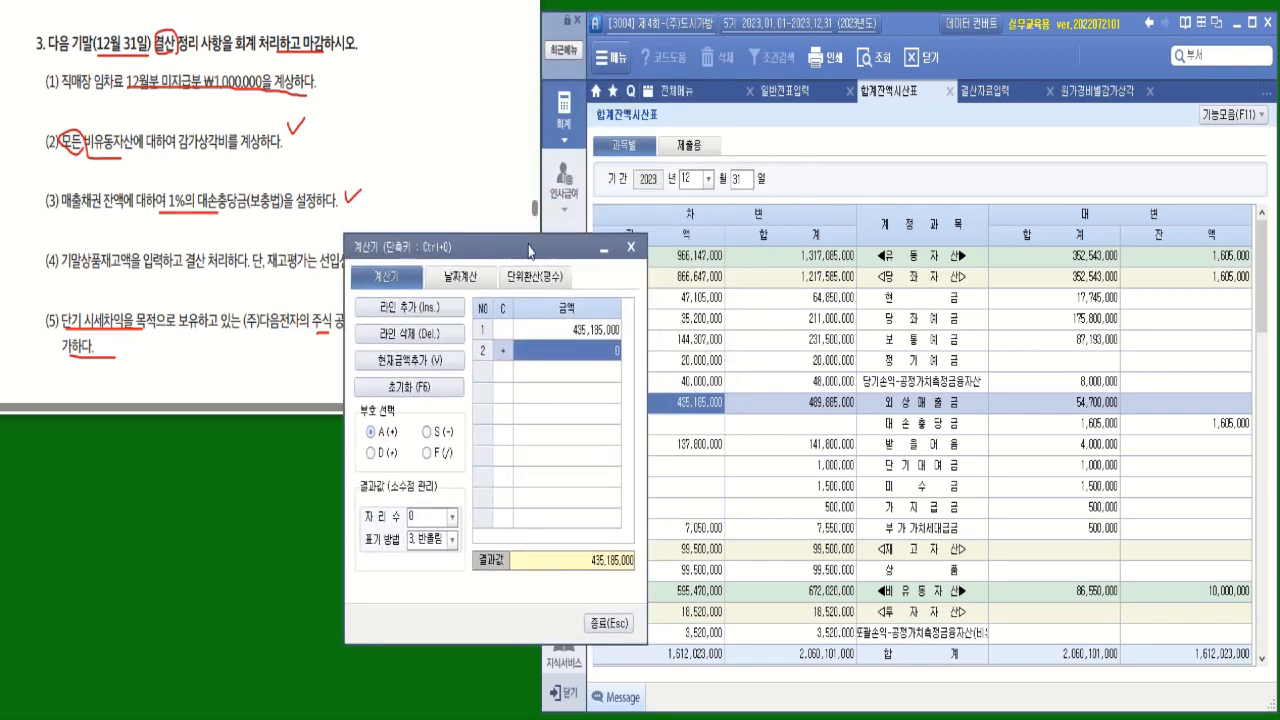
Calculate the 외상매출금 bad-debt addition by multiplying the balance by 0.01 and subtracting the existing 대손충당금 of 1,605,000
click(393, 455)
text(0.01)
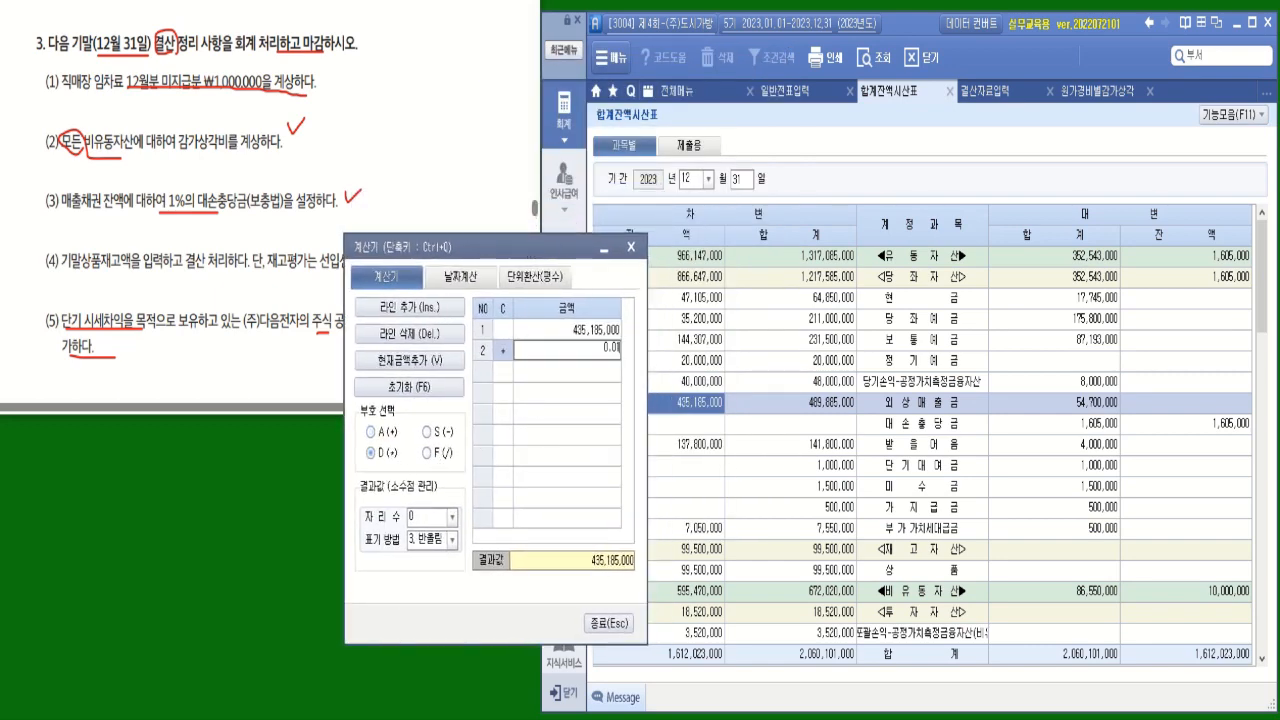
key(Return)
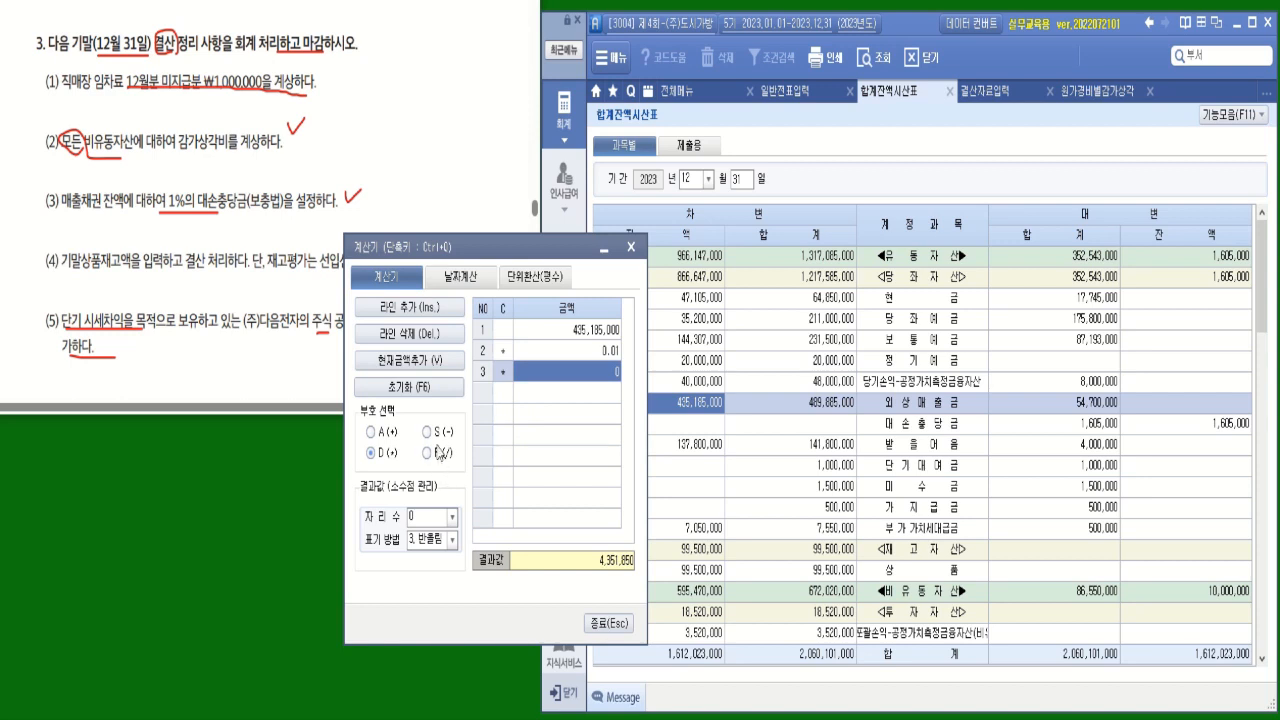
click(437, 432)
text(1,605,000)
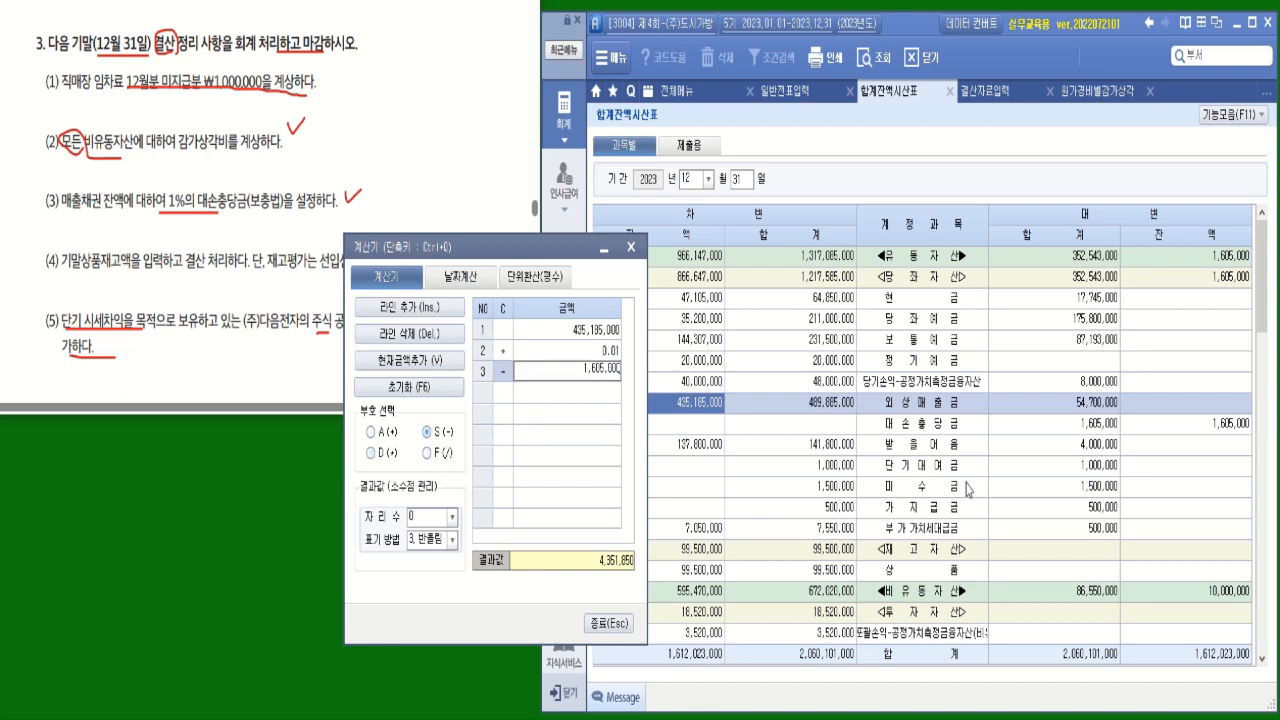
key(Return)
click(1238, 428)
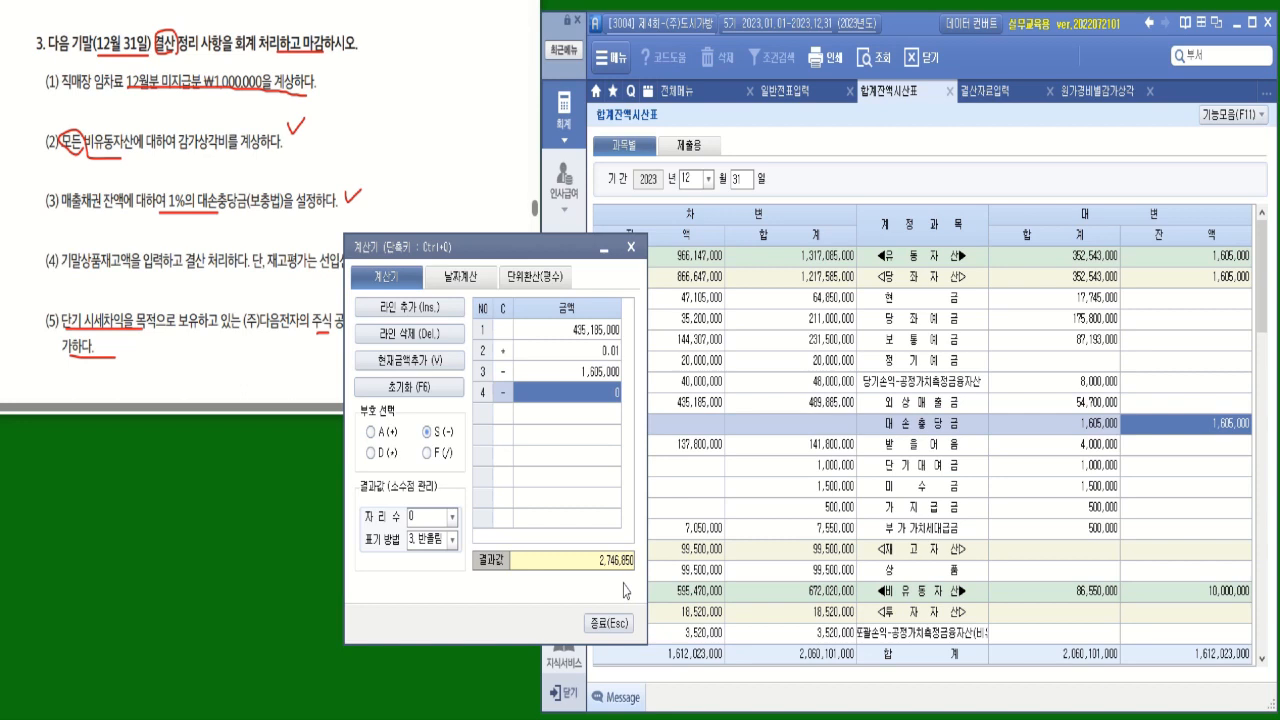
Enter 2,746,850 for 외상매출금 under 대손상각 in 결산자료입력 and close the calculator
click(997, 91)
drag(563, 248, 518, 205)
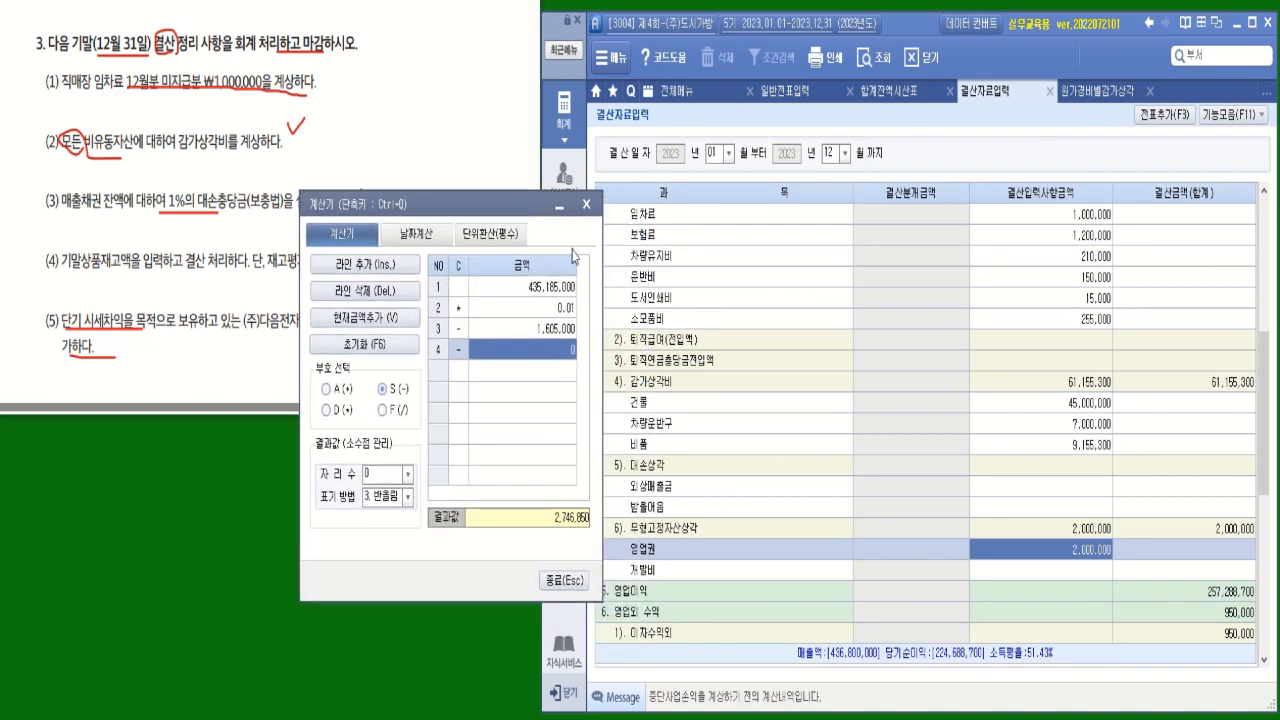
click(1105, 490)
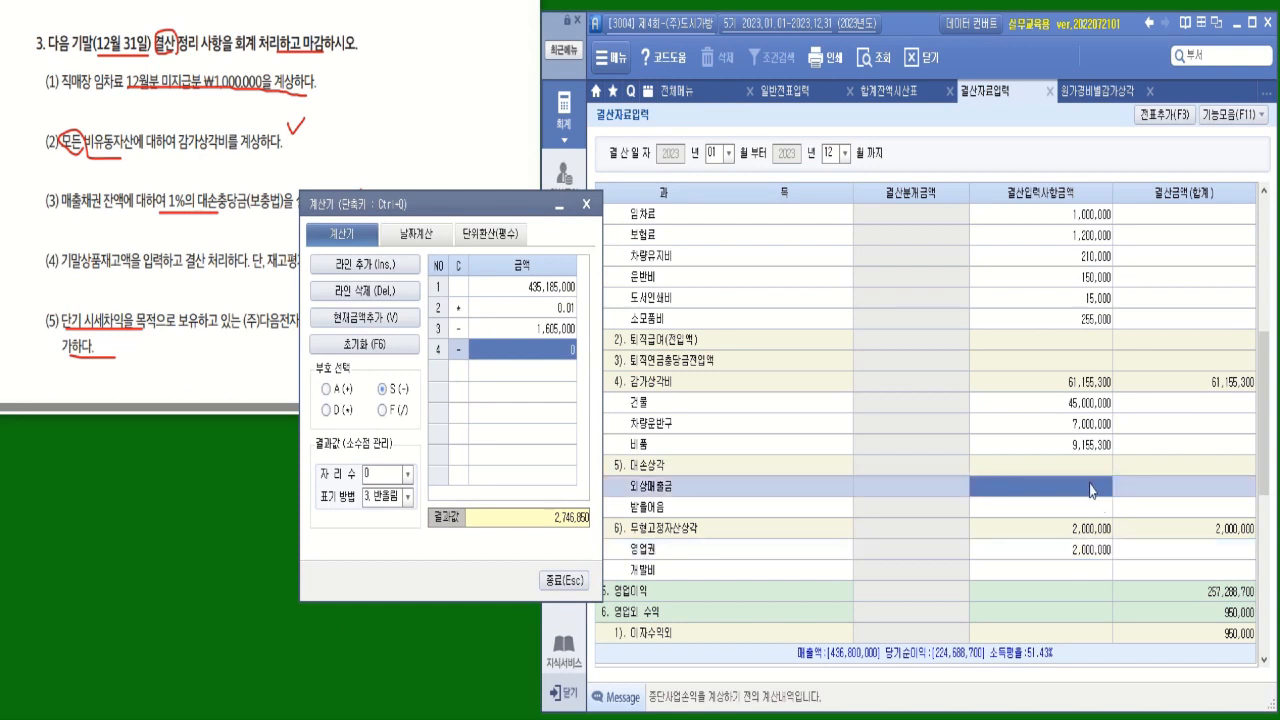
click(1091, 488)
text(2,746,8)
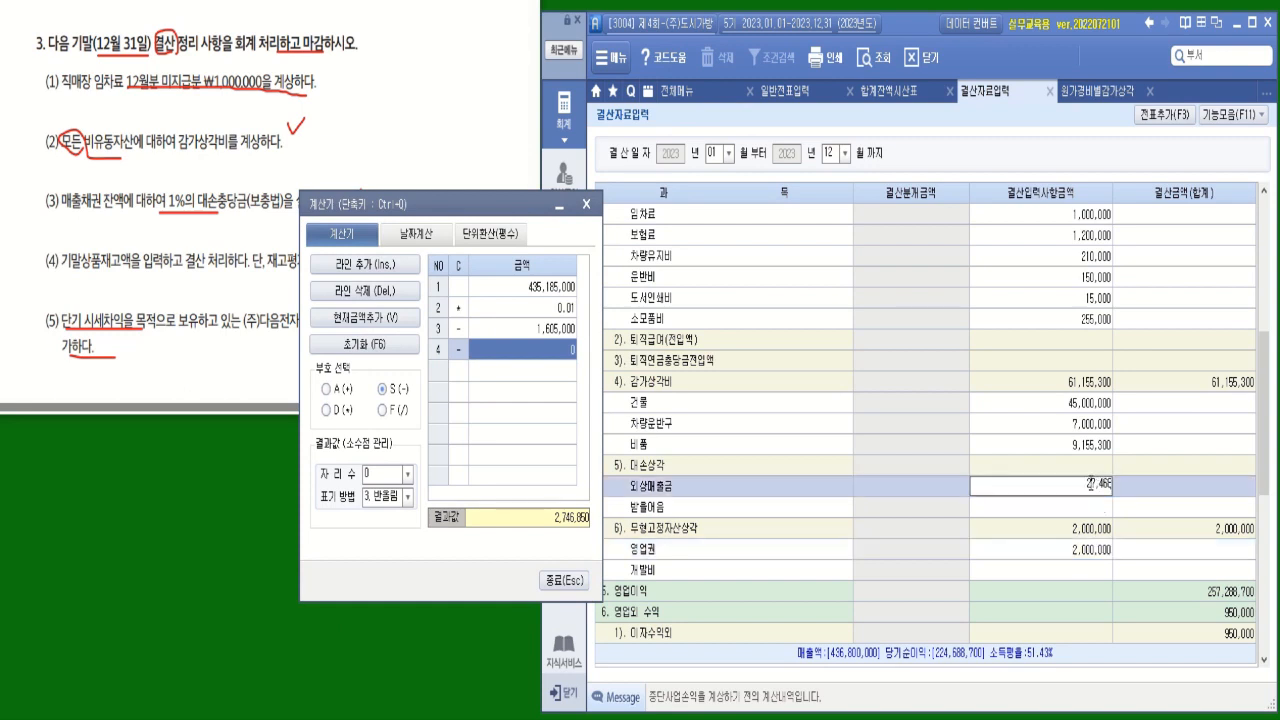
text(50)
key(Return)
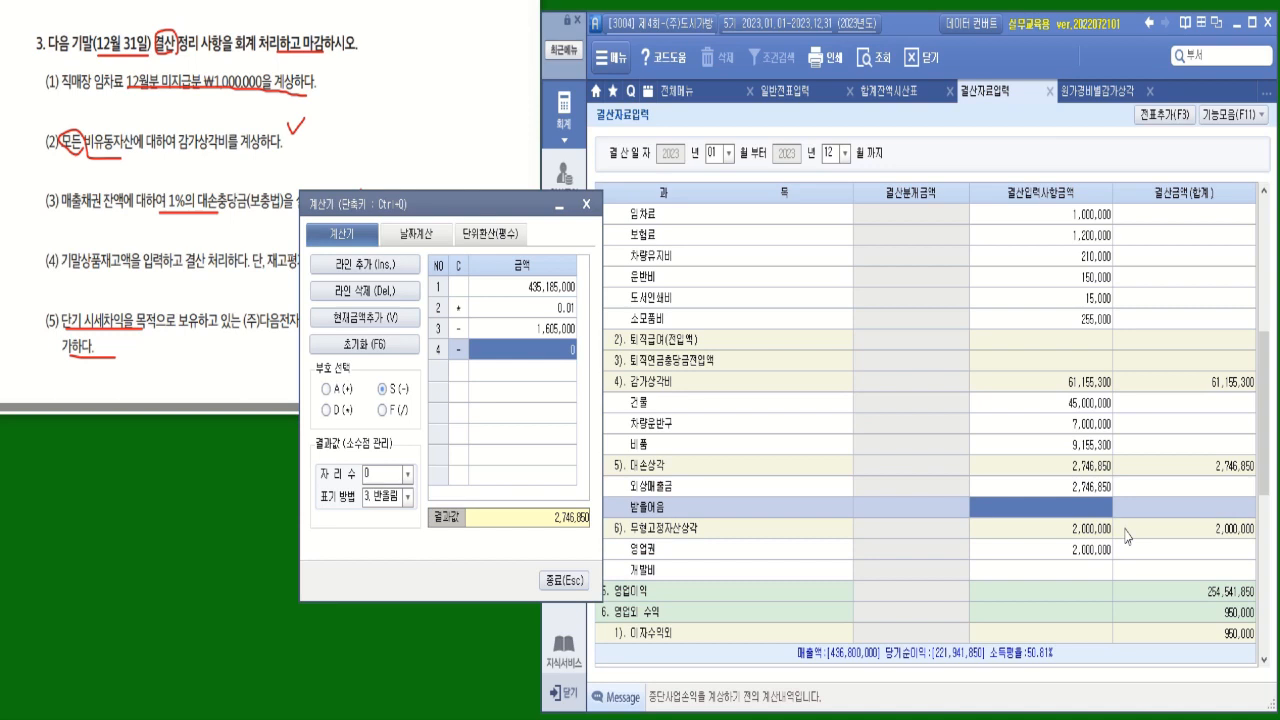
click(566, 581)
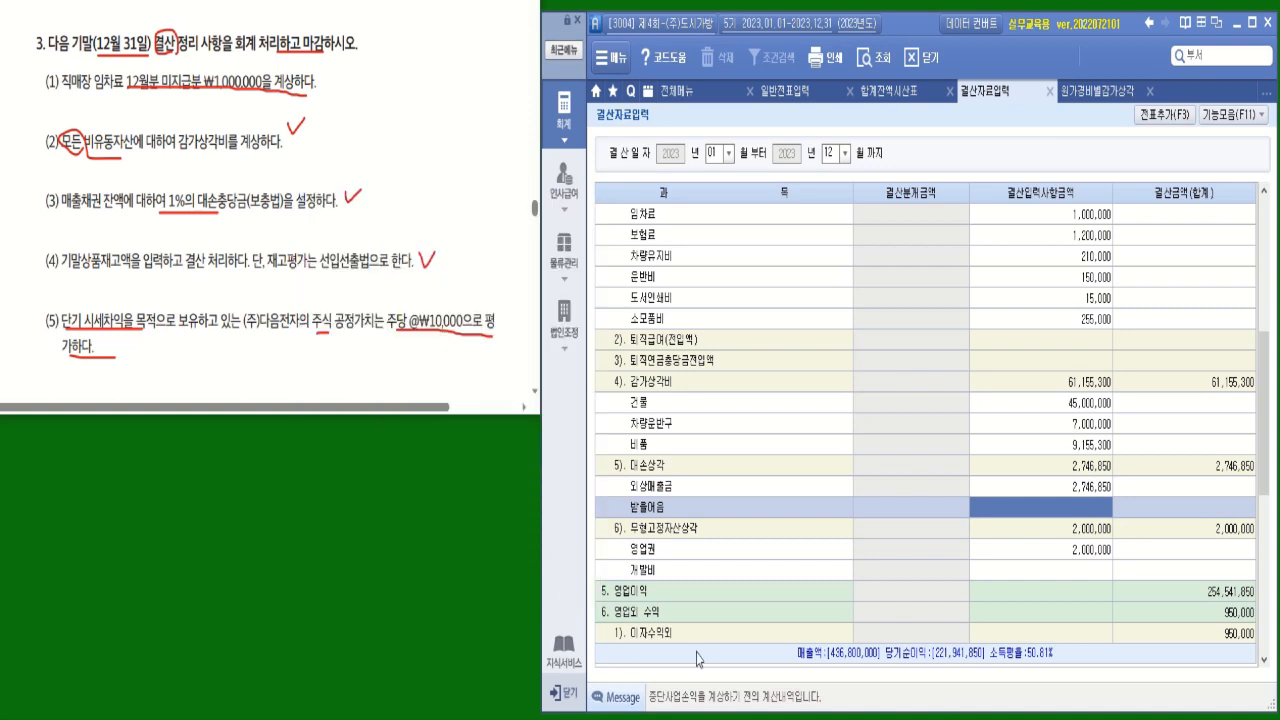
Look up the 받을어음 balance in 합계잔액시산표 and enter 1% of it, 1,378,000, for 받을어음 under 대손상각 in 결산자료입력
click(888, 91)
click(696, 445)
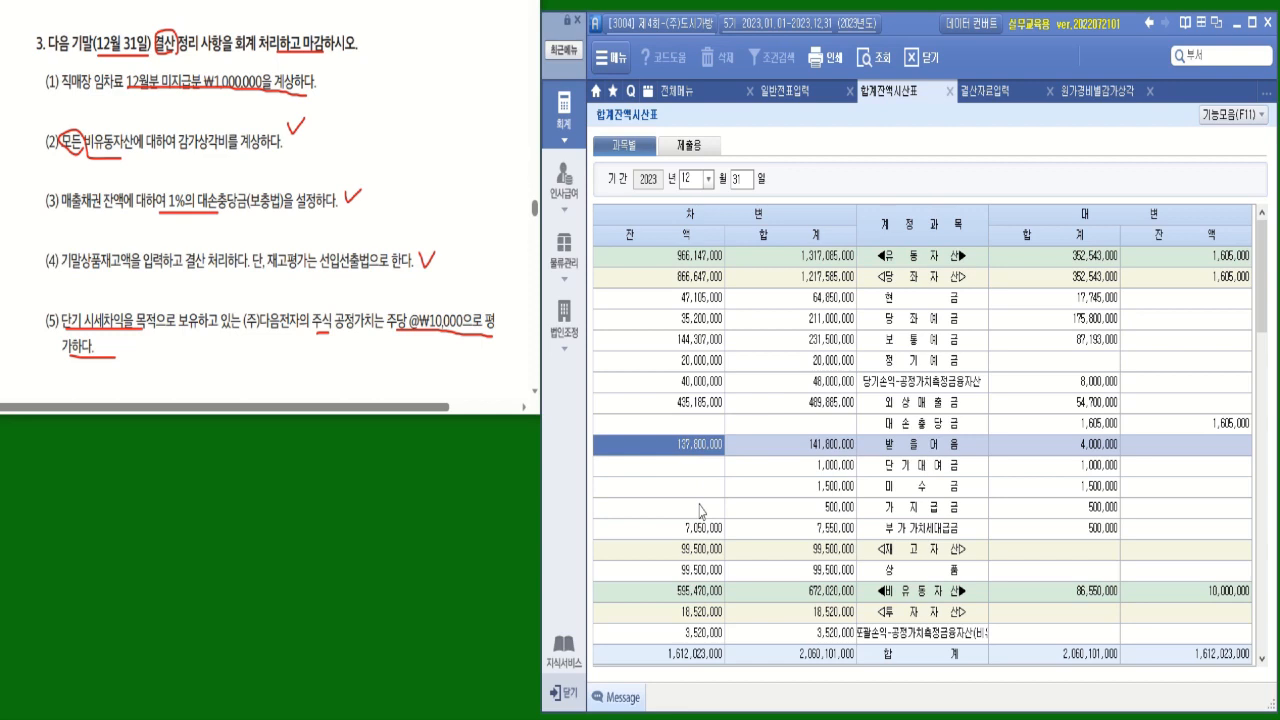
click(995, 92)
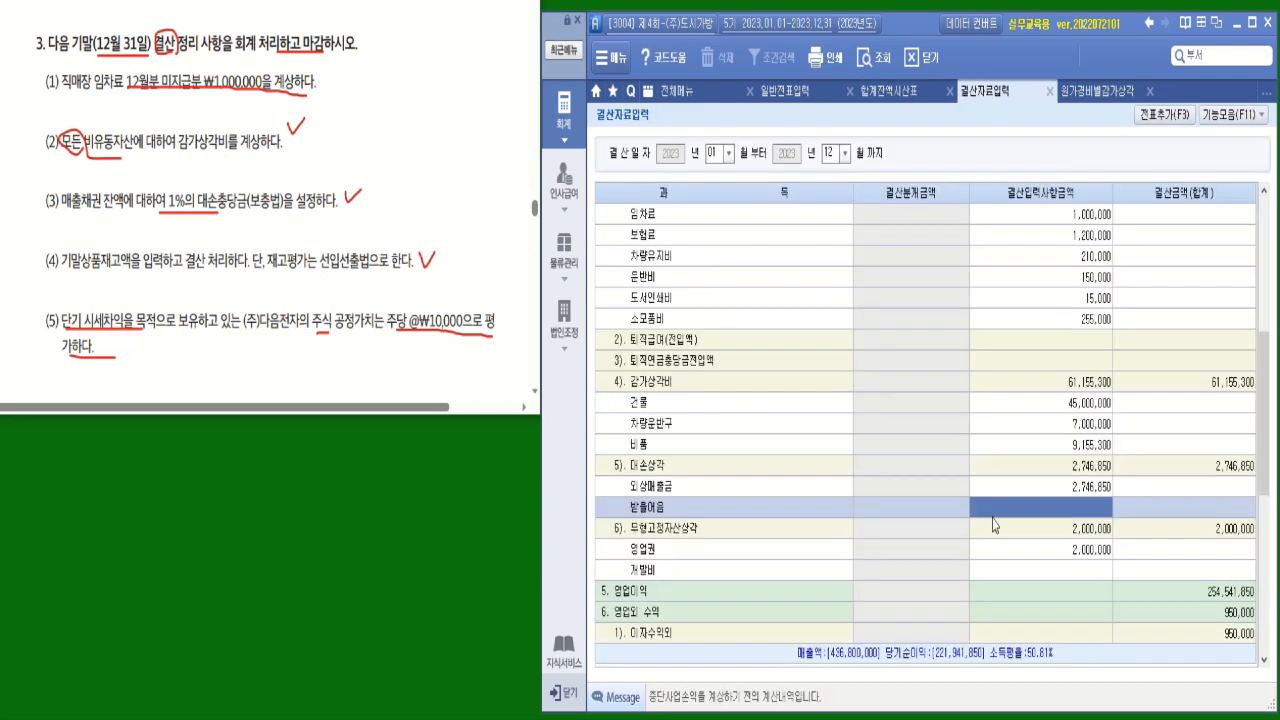
text(137800000)
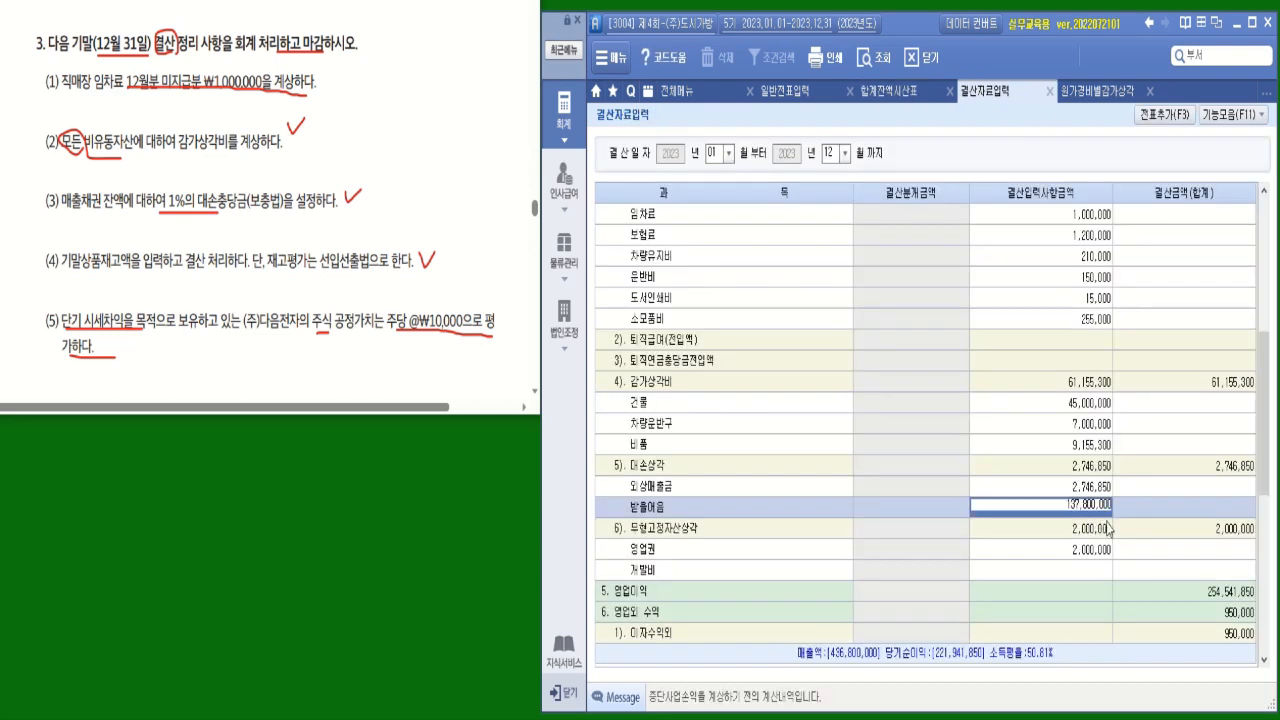
key(Return)
click(1108, 508)
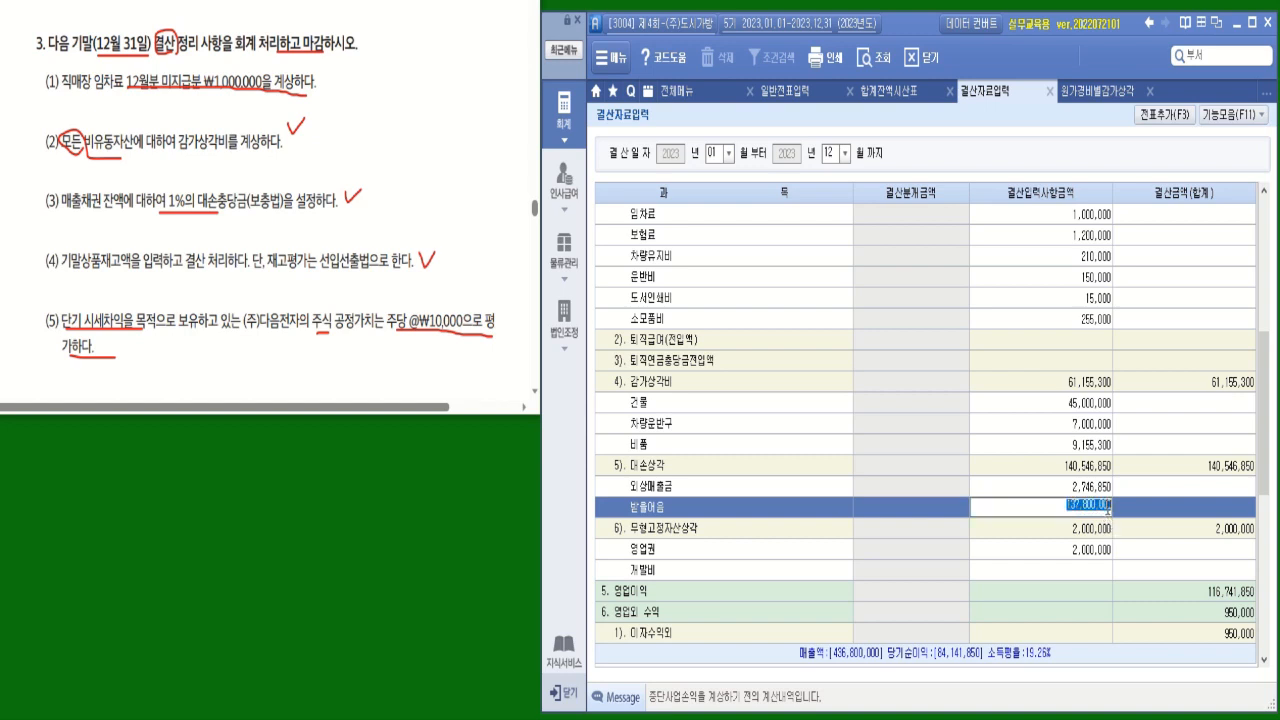
click(1104, 505)
key(BackSpace)
key(Return)
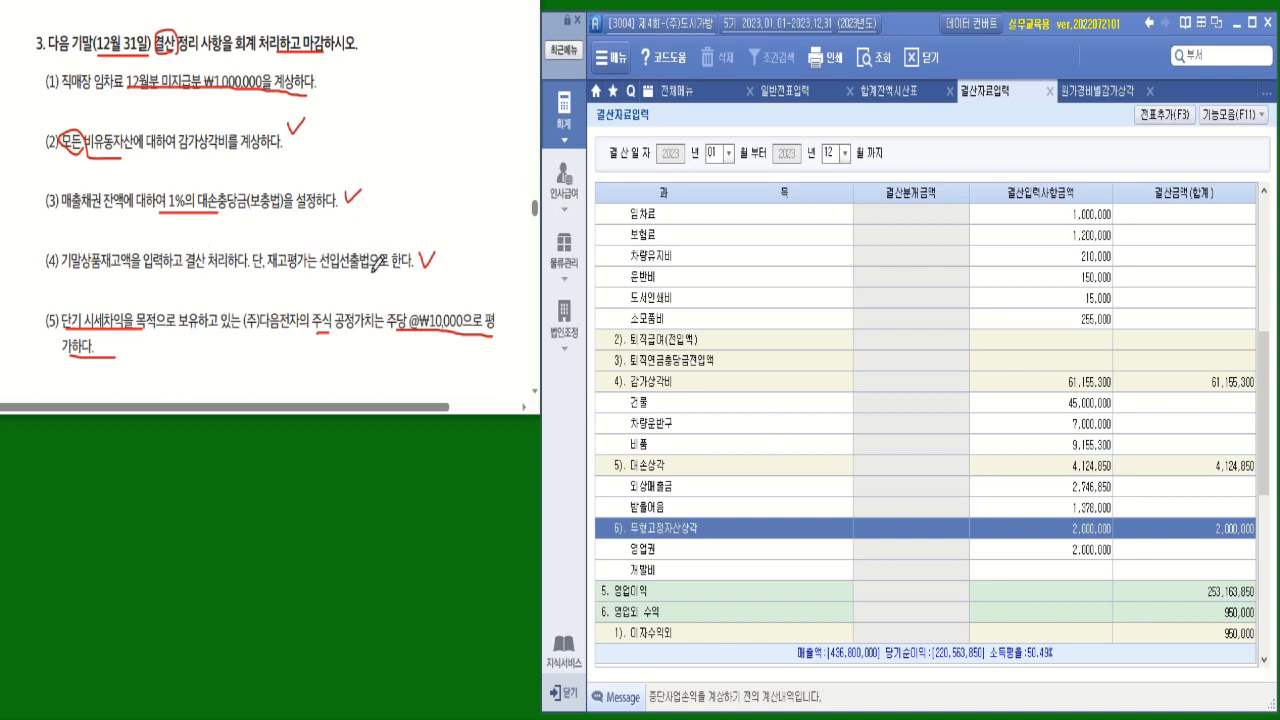
Open 재고자산수불부 in 물류관리 and list all items for January 1 to December 31, 2023
click(563, 262)
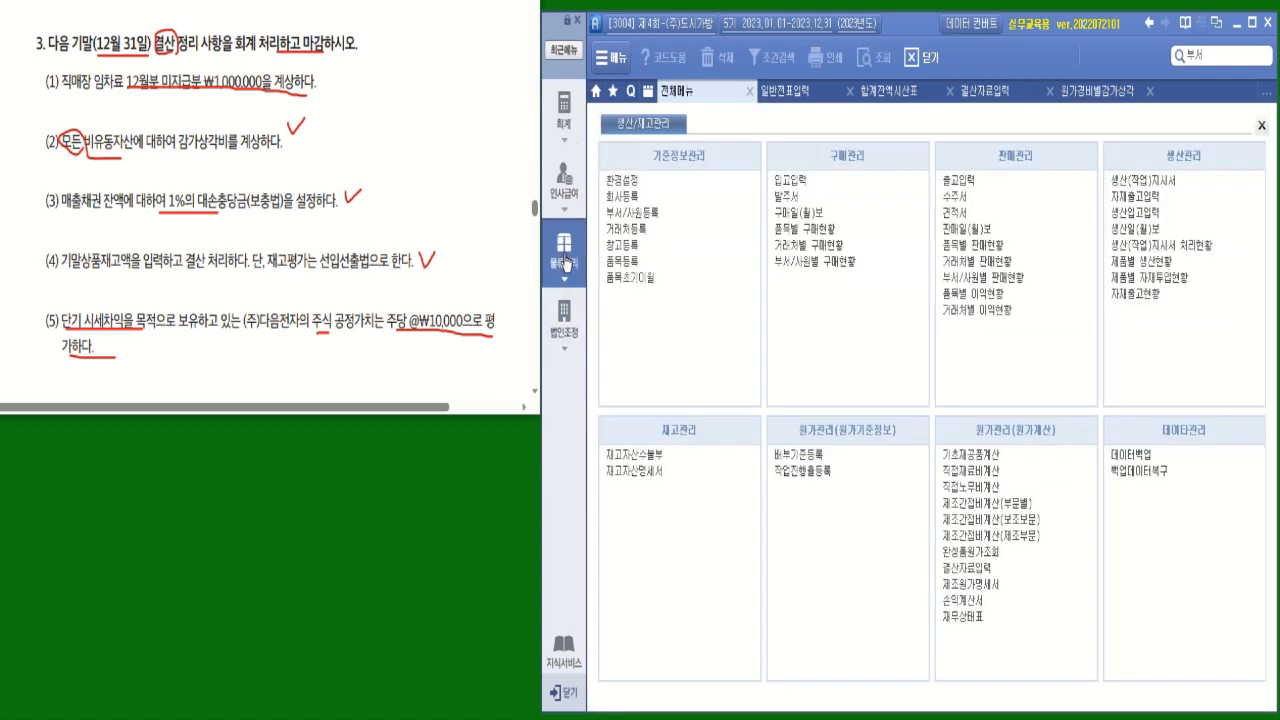
click(640, 456)
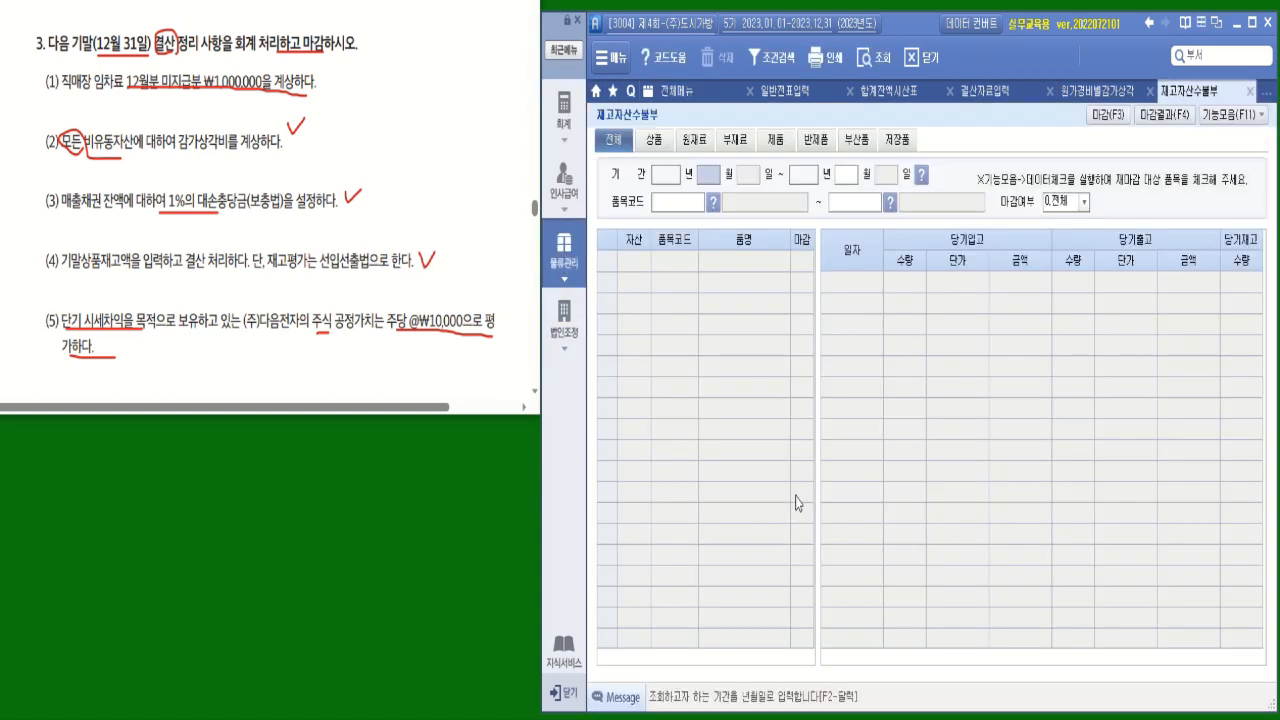
key(Return)
key(Return)
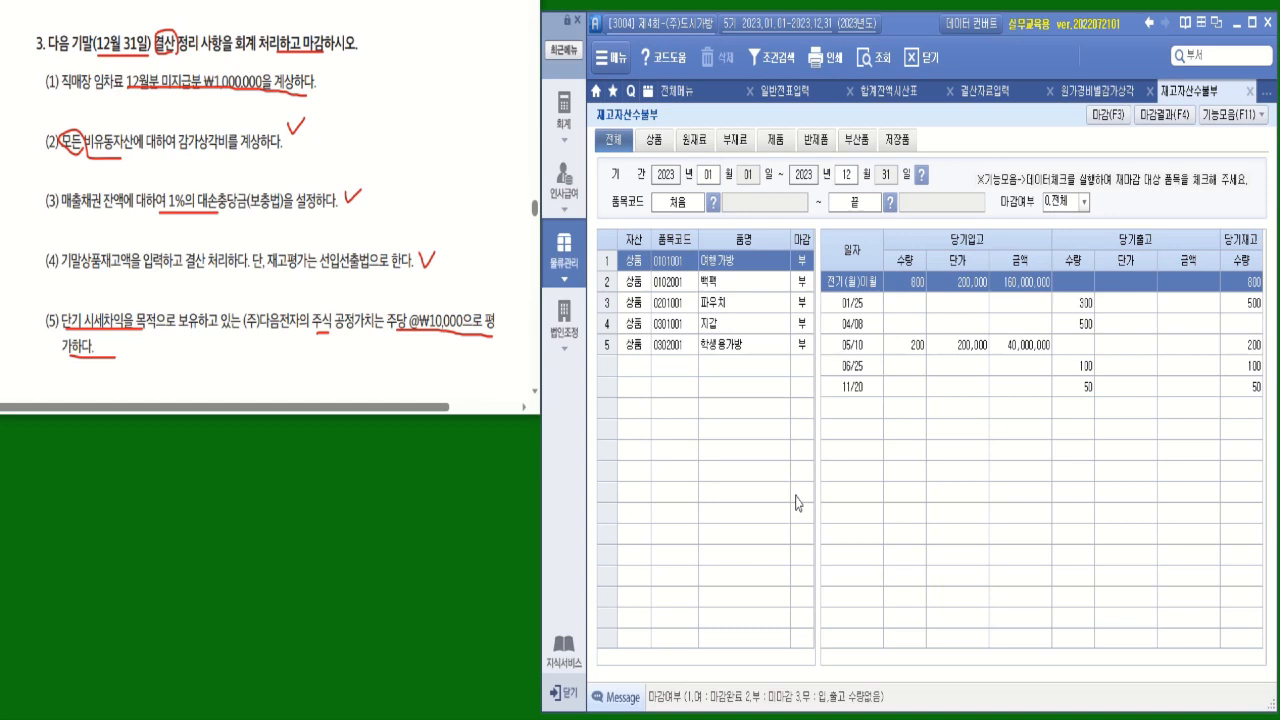
Apply 선입선출법 as the inventory valuation method for 상품 and all other inventory types
click(1235, 120)
click(1122, 176)
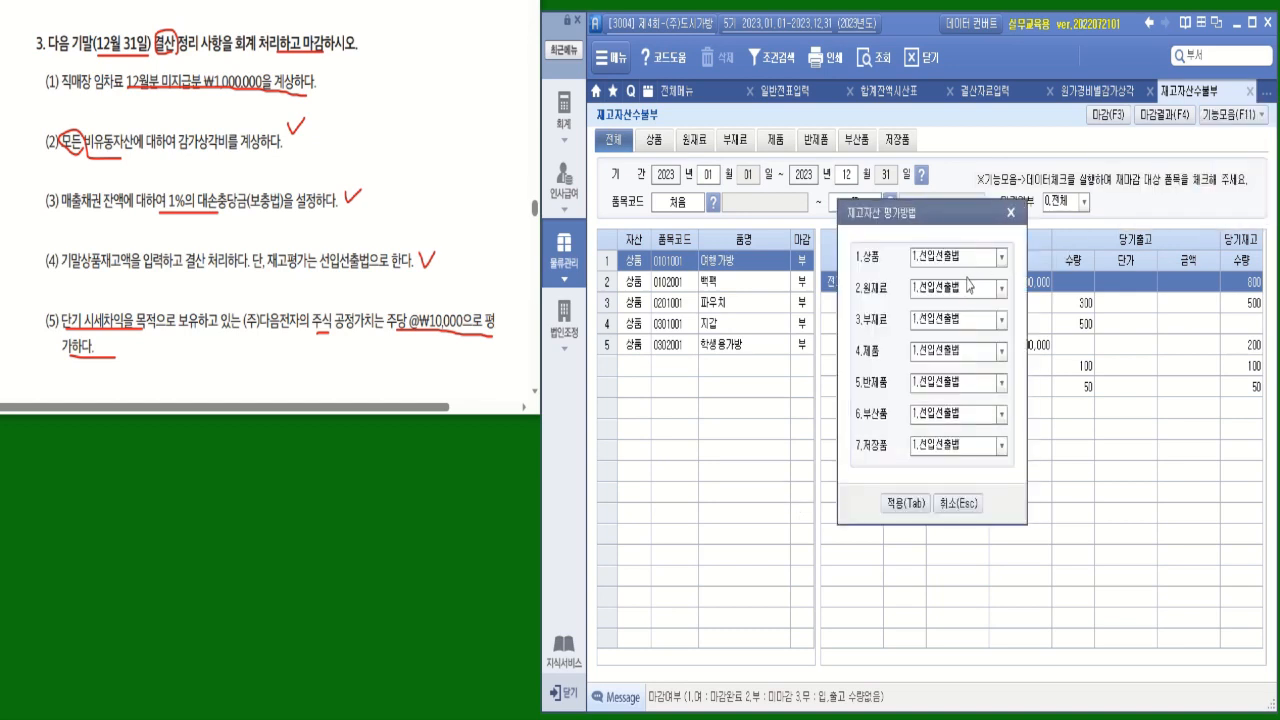
click(906, 503)
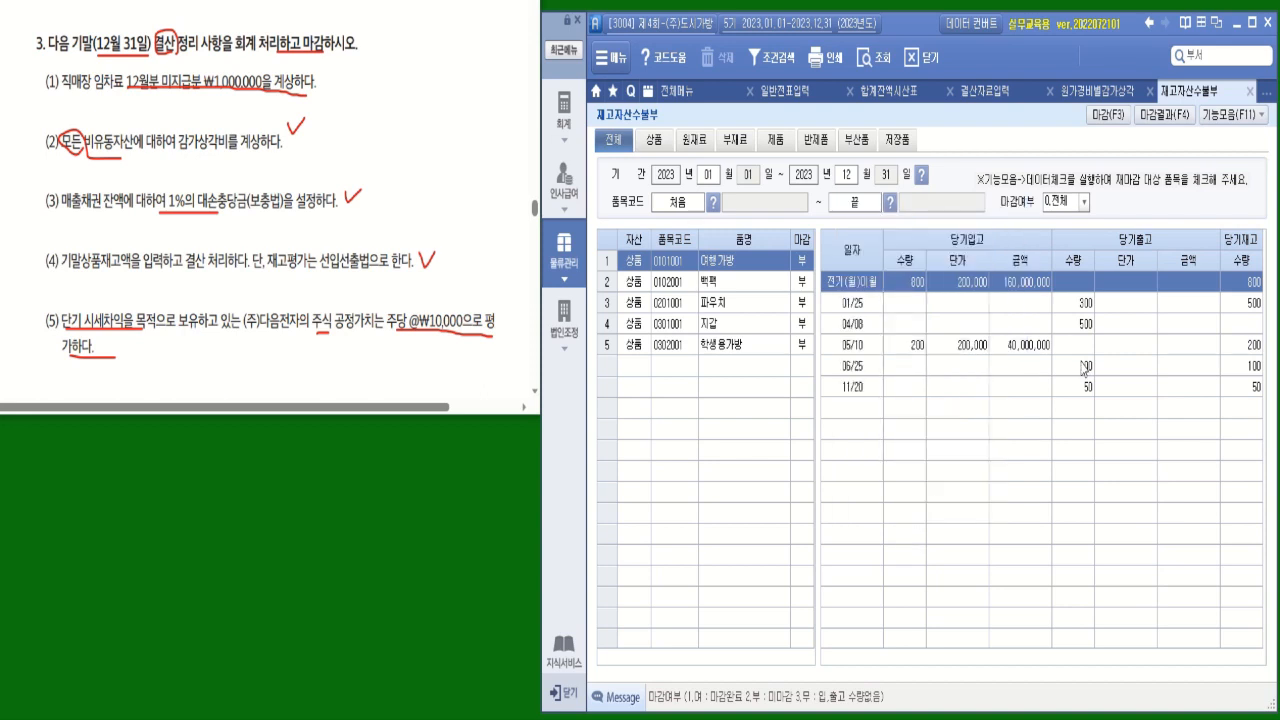
Run 일괄마감 on the inventory ledger and check the closing status of the items
click(1110, 115)
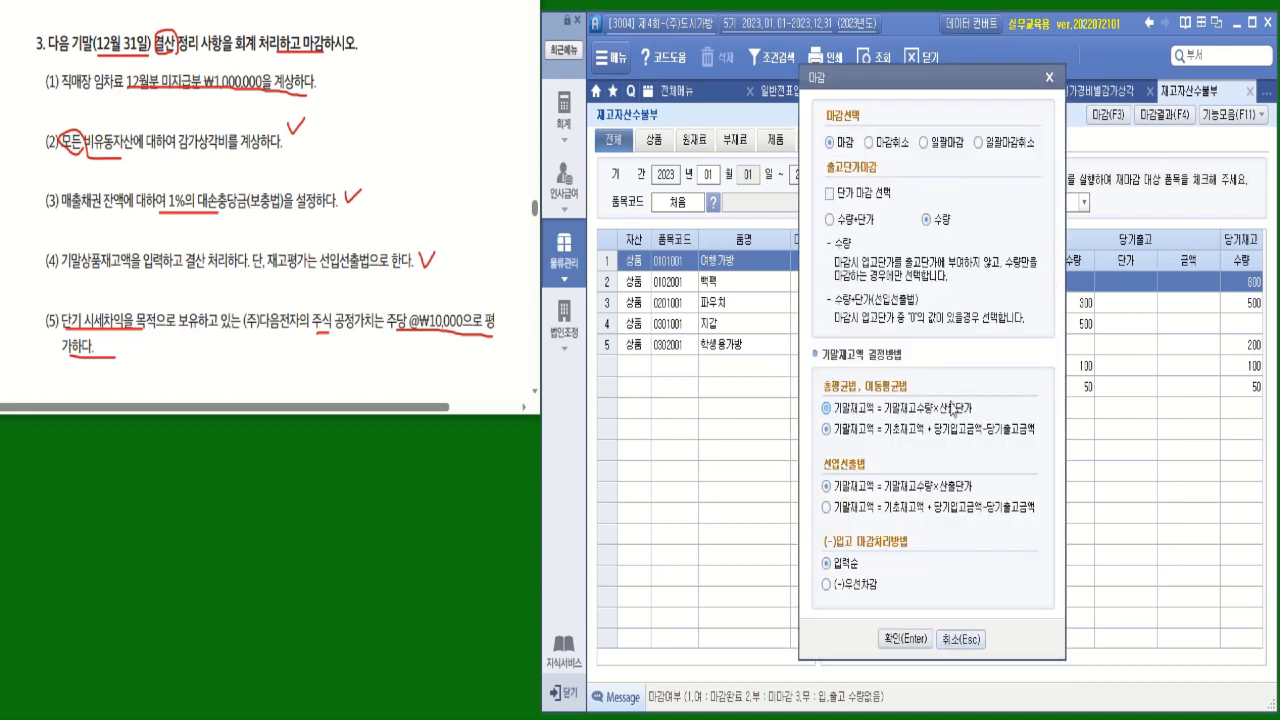
click(924, 143)
click(906, 640)
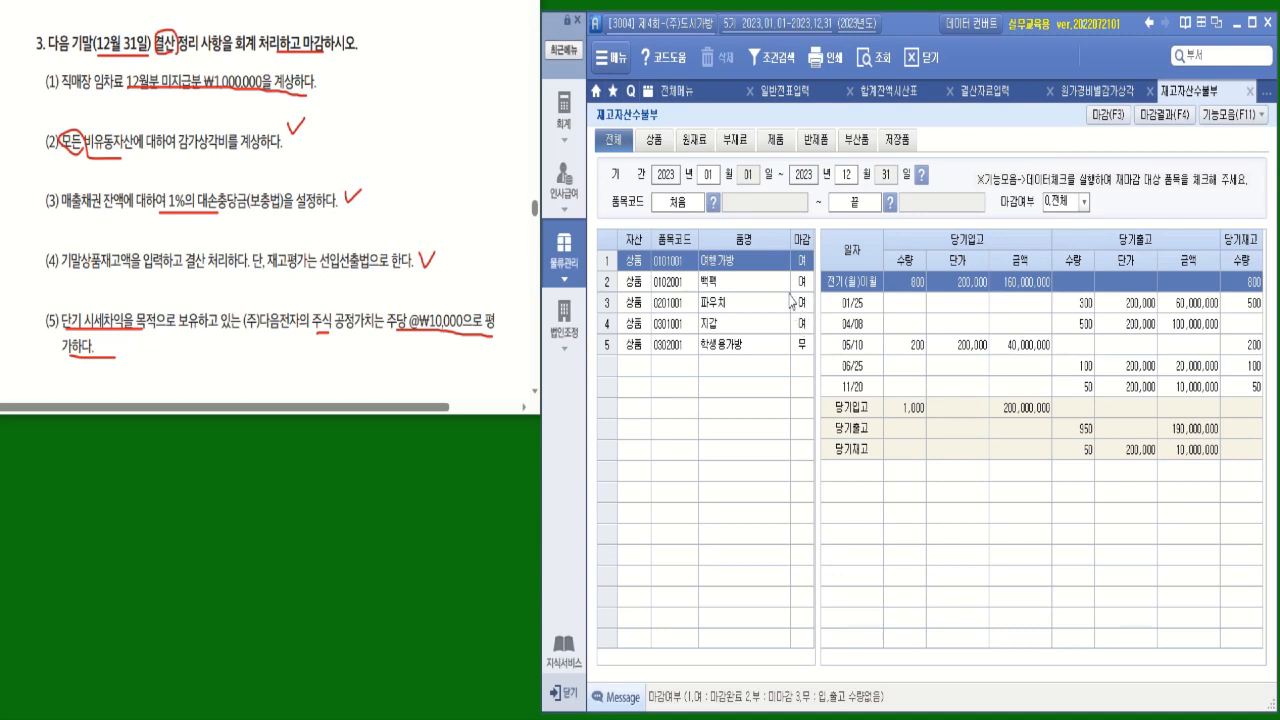
click(807, 346)
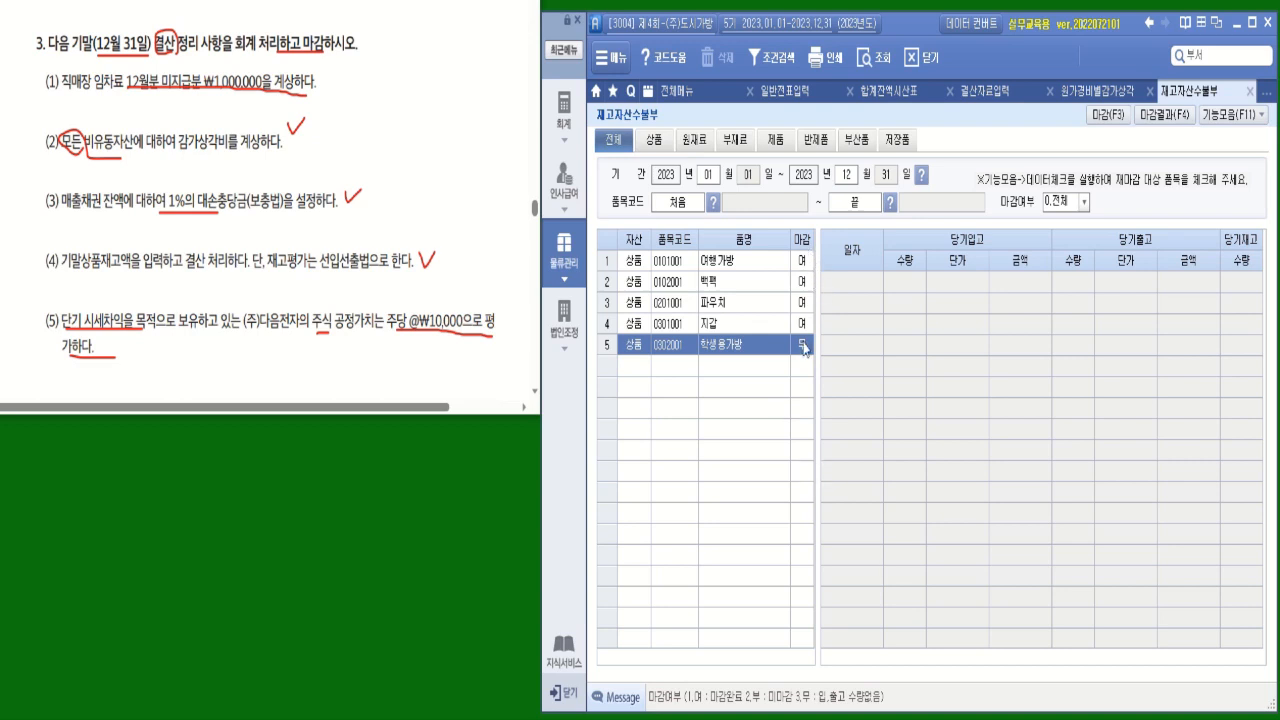
click(791, 266)
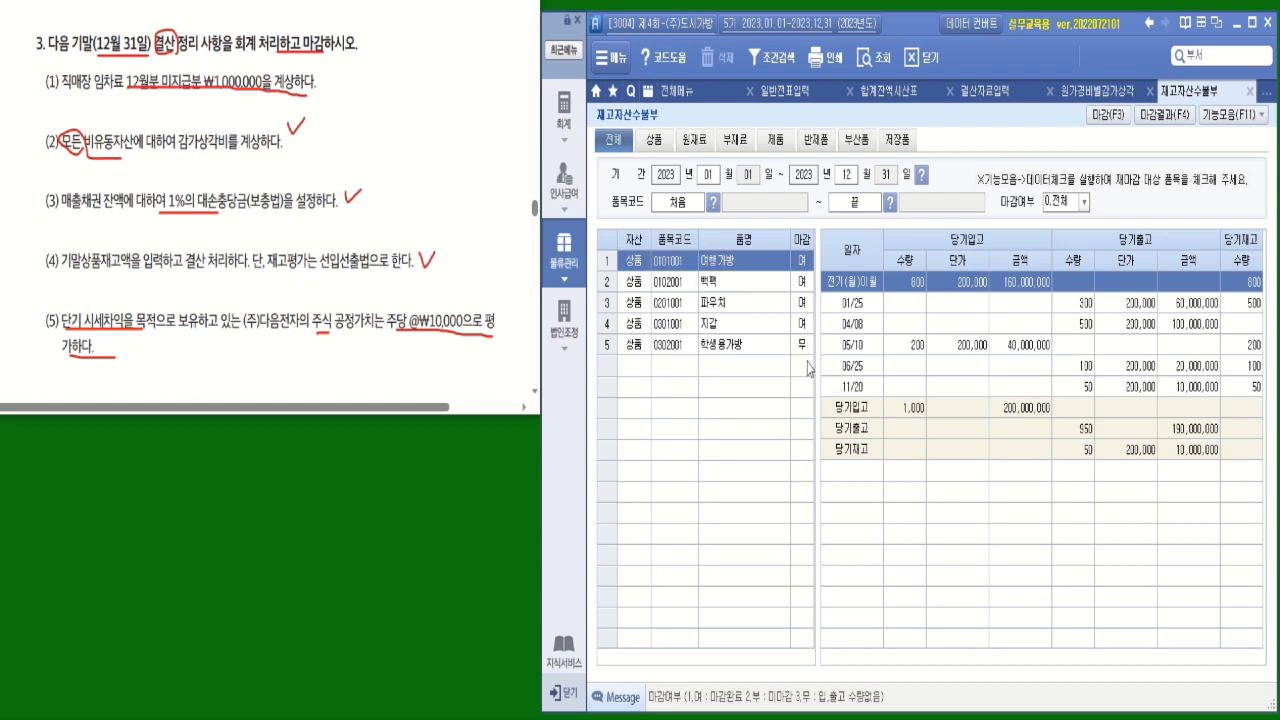
Look up the ending inventory amount for all items in 재고자산명세서 as of December 2023
click(688, 98)
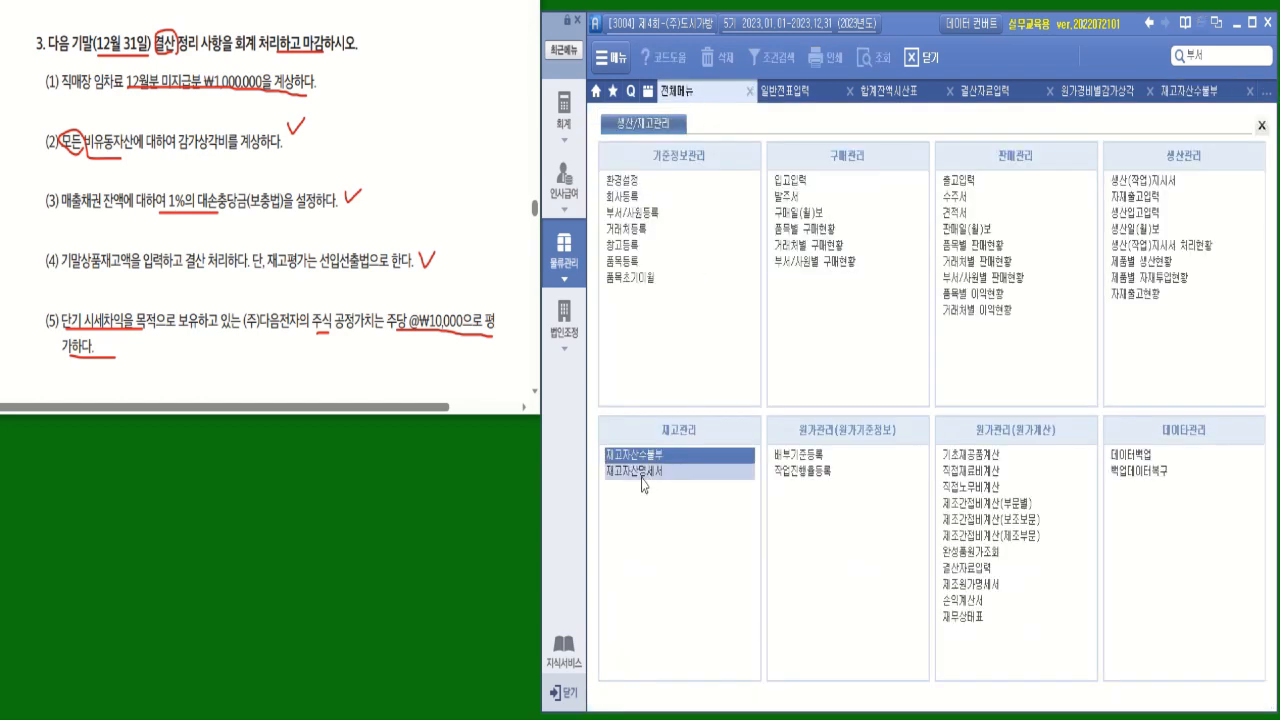
click(643, 473)
click(713, 181)
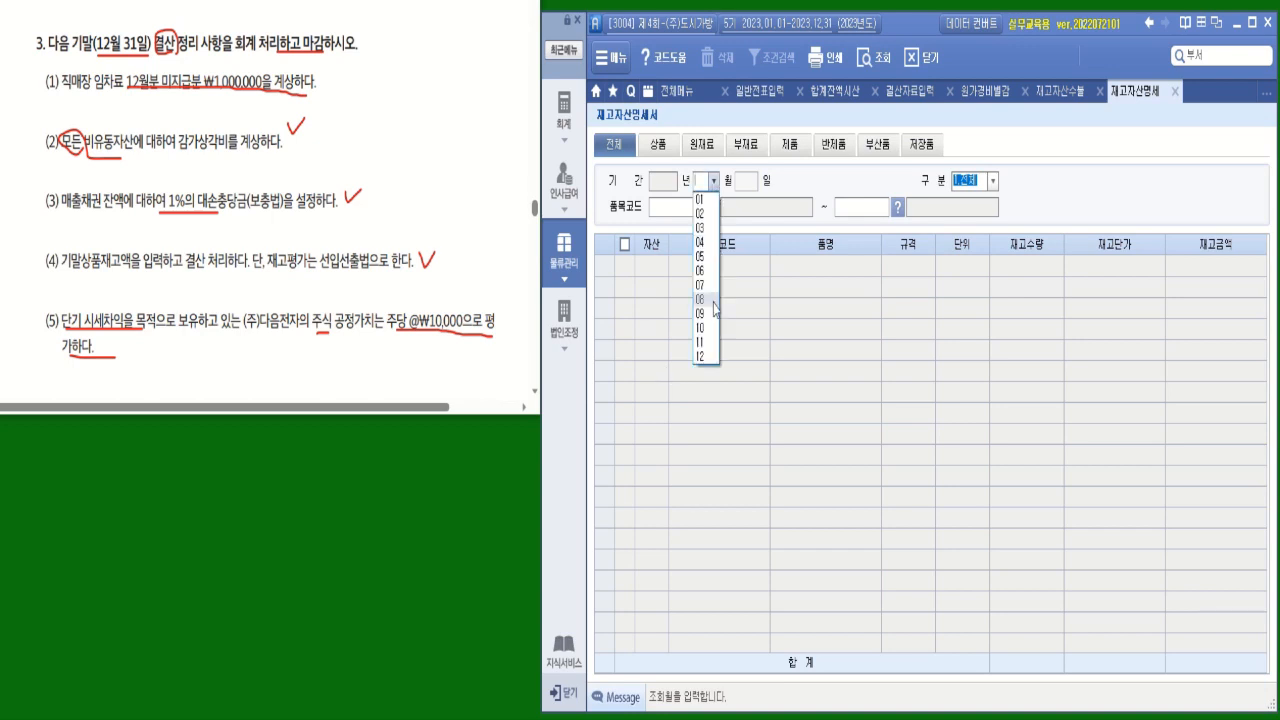
click(704, 356)
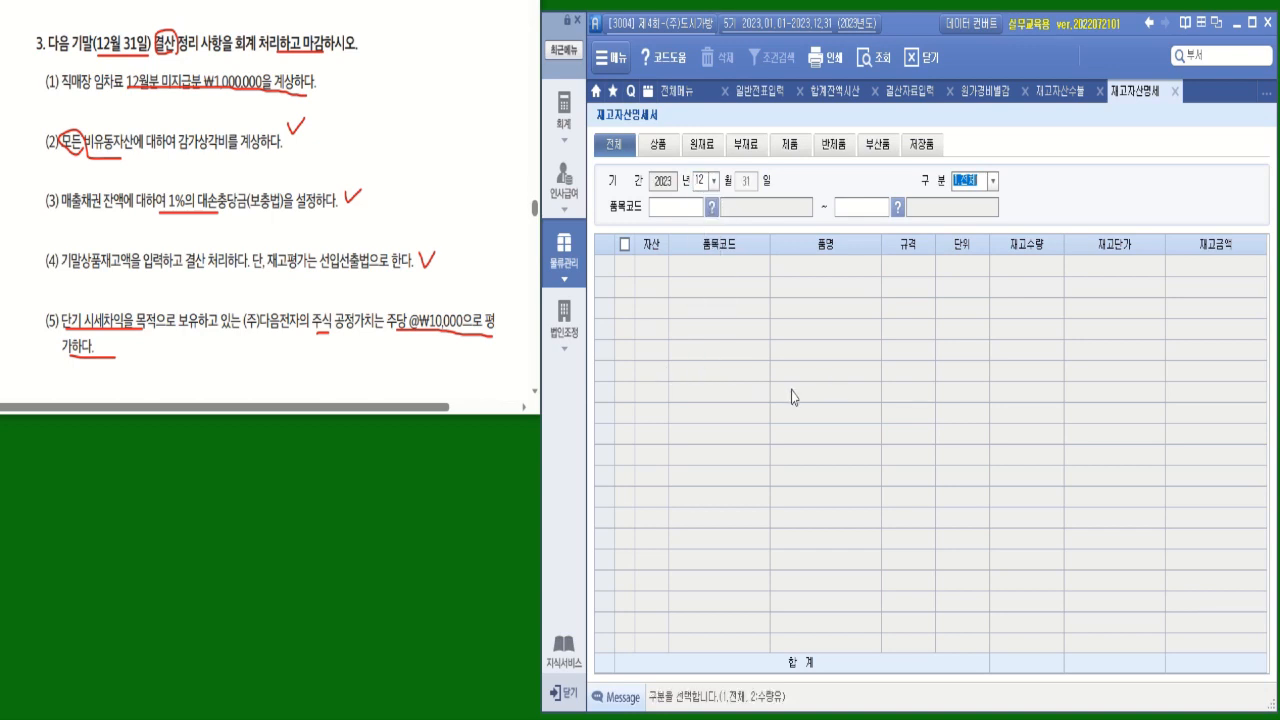
key(Return)
key(Return)
key(Return)
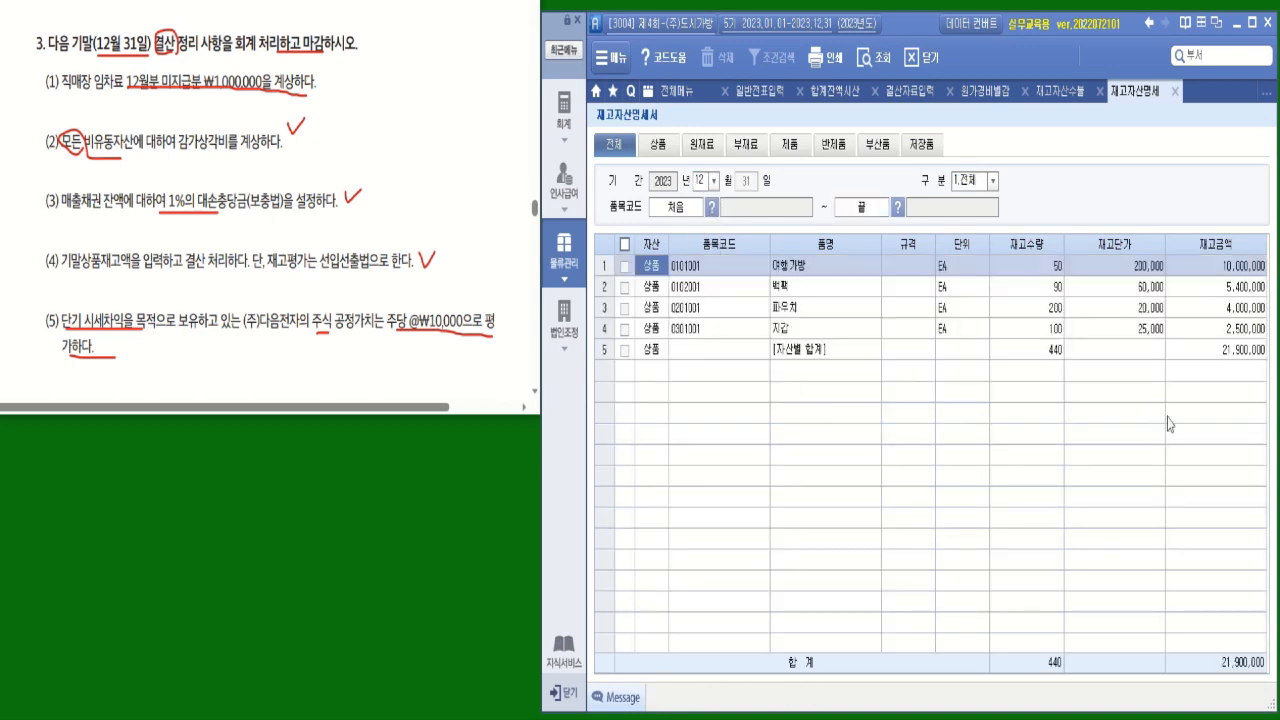
click(1224, 354)
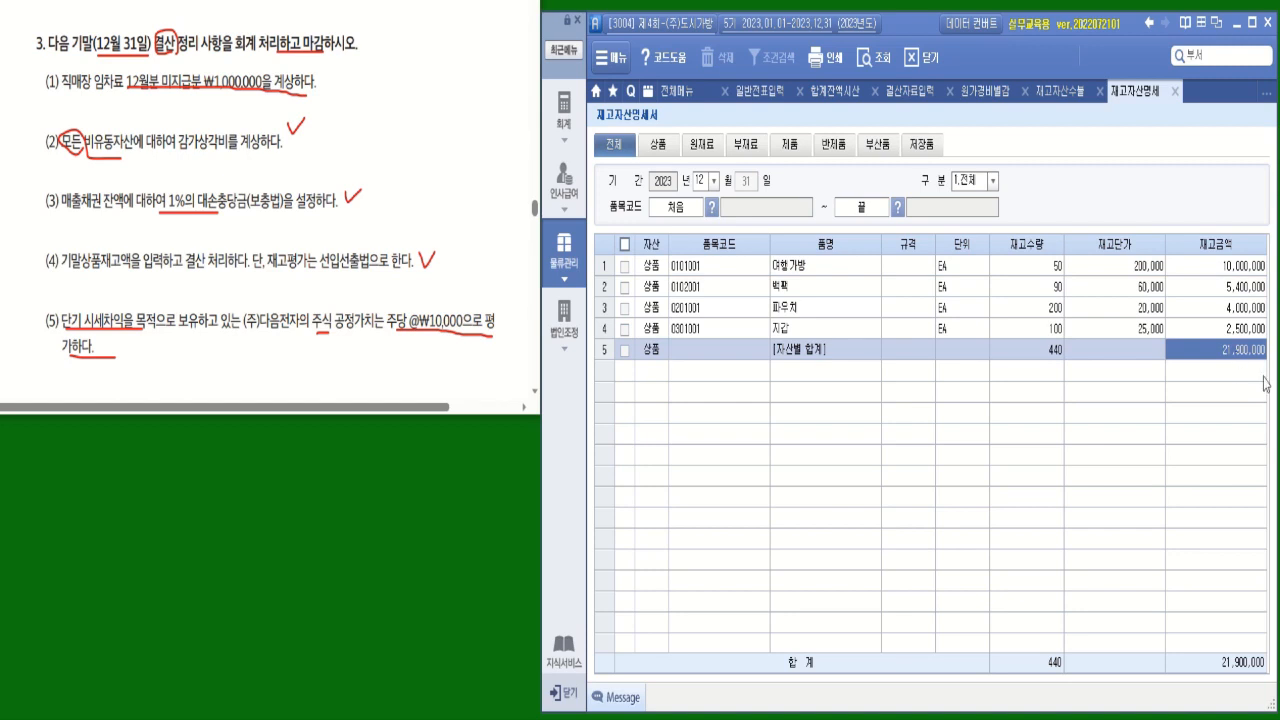
Enter 21,900,000 as 기말 상품 재고액 under 상품매출원가 in 결산자료입력
click(896, 94)
drag(1263, 350, 1261, 320)
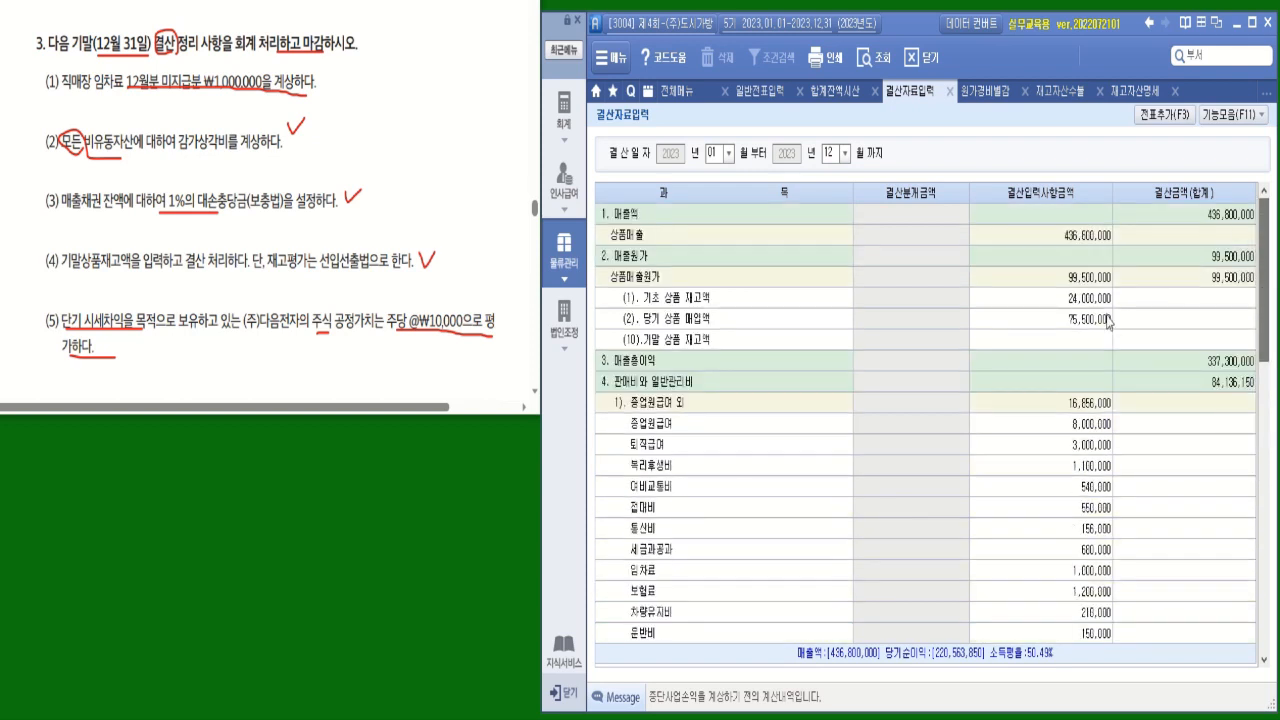
click(1100, 343)
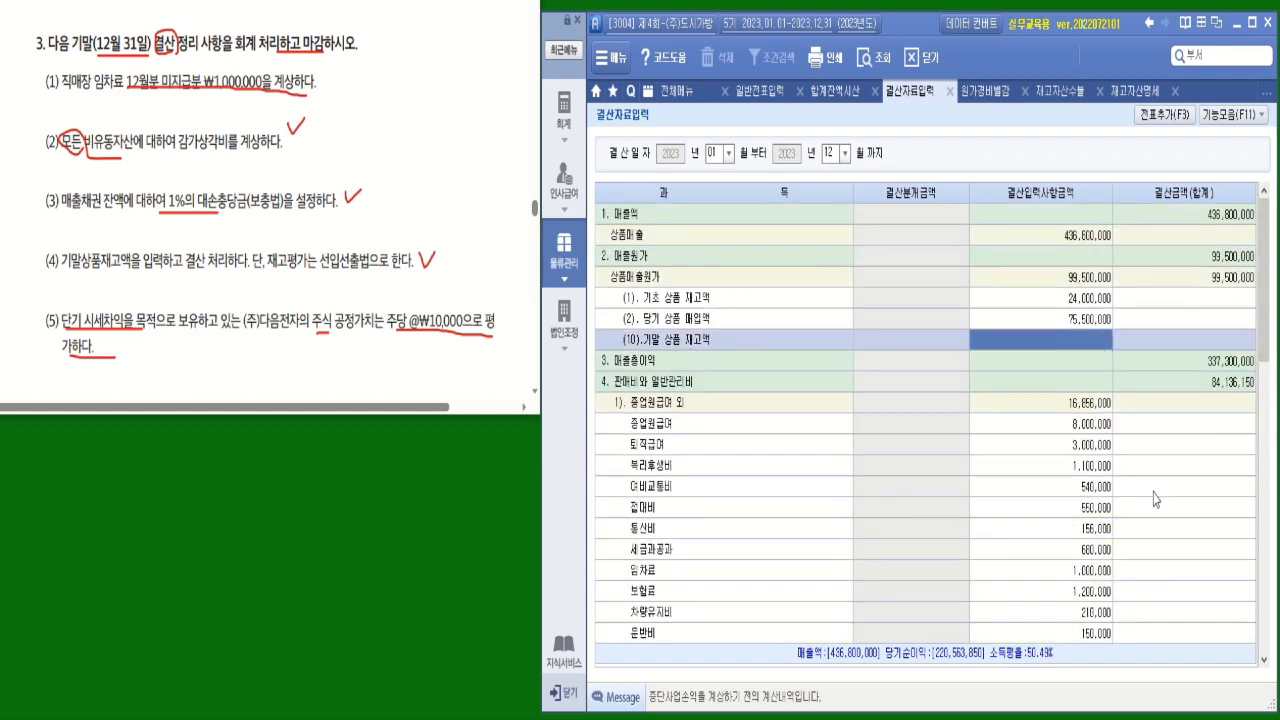
text(21900000)
key(Return)
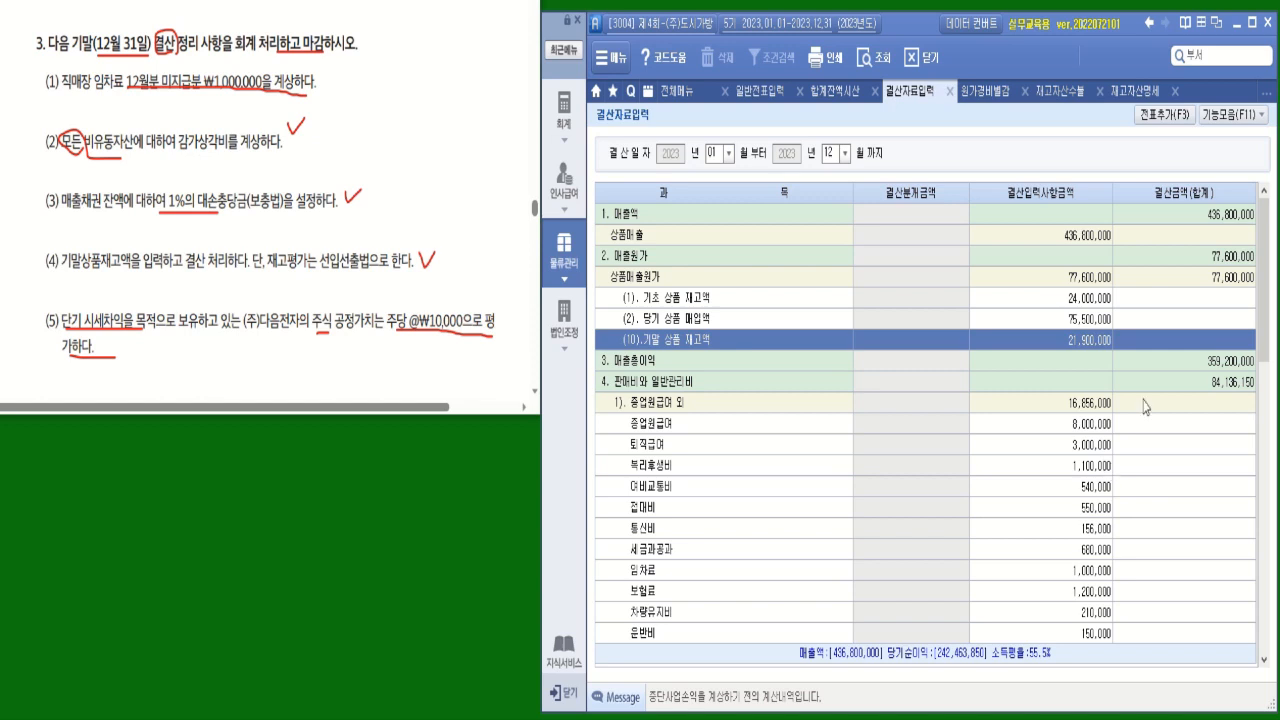
Add the closing entries from 결산자료입력 to the general vouchers
click(1180, 122)
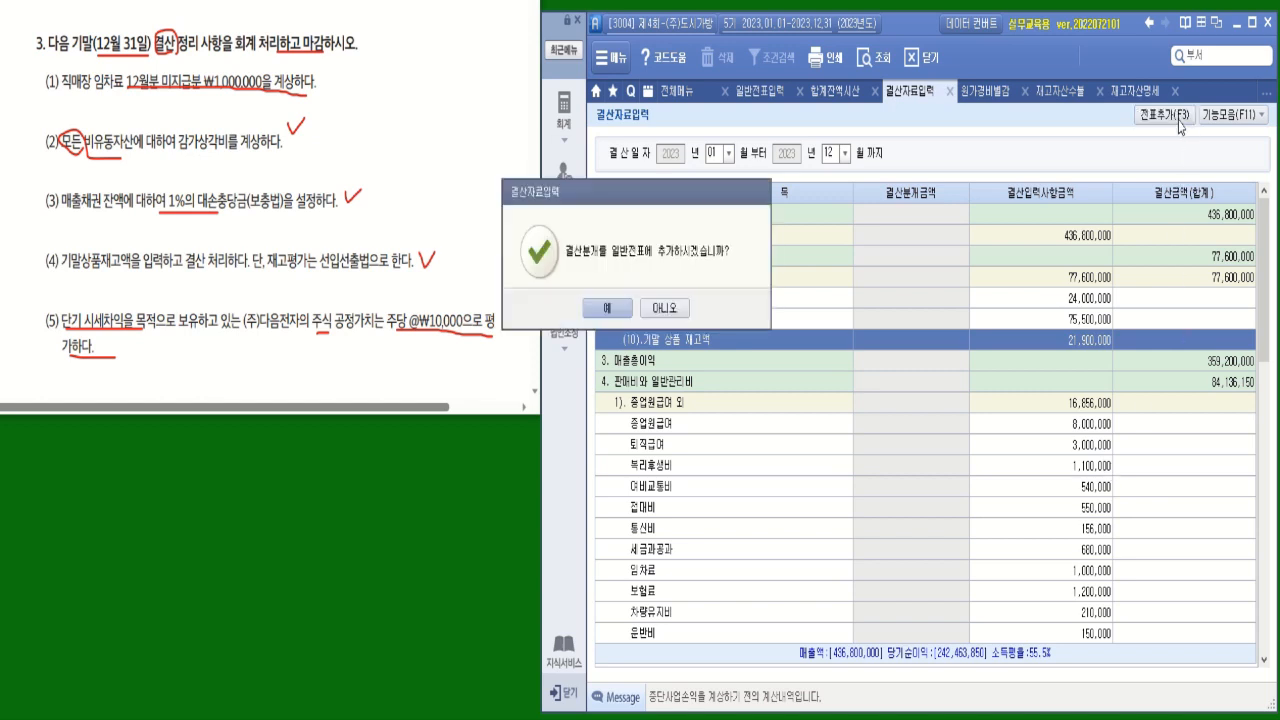
click(622, 309)
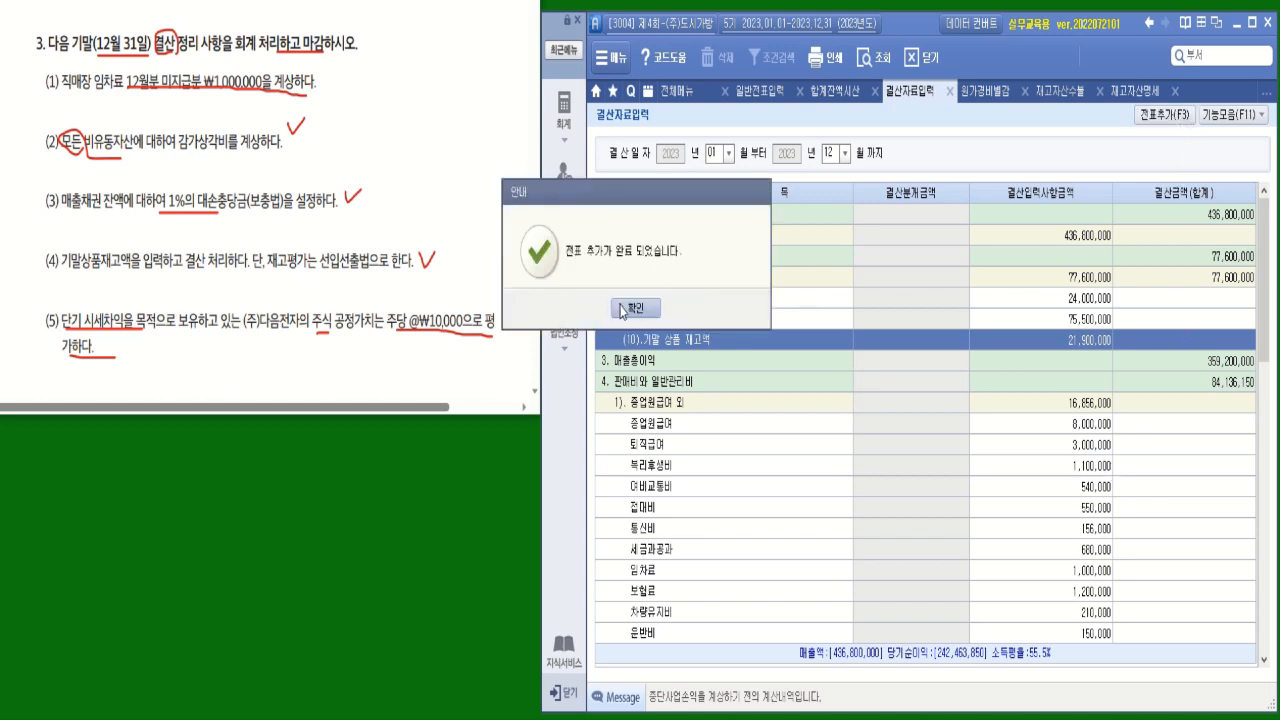
click(622, 309)
Review the December 31 closing vouchers for cost of sales, depreciation, bad debt and goodwill amortization in 일반전표입력
click(766, 94)
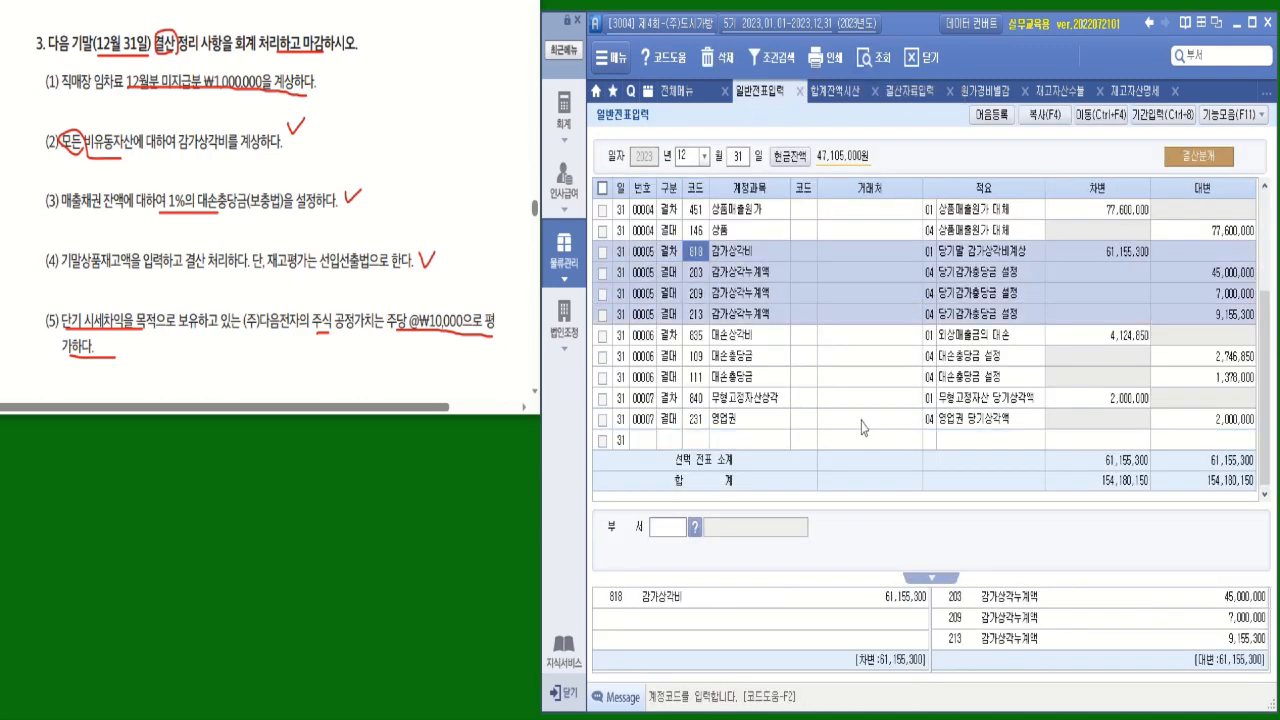
click(737, 214)
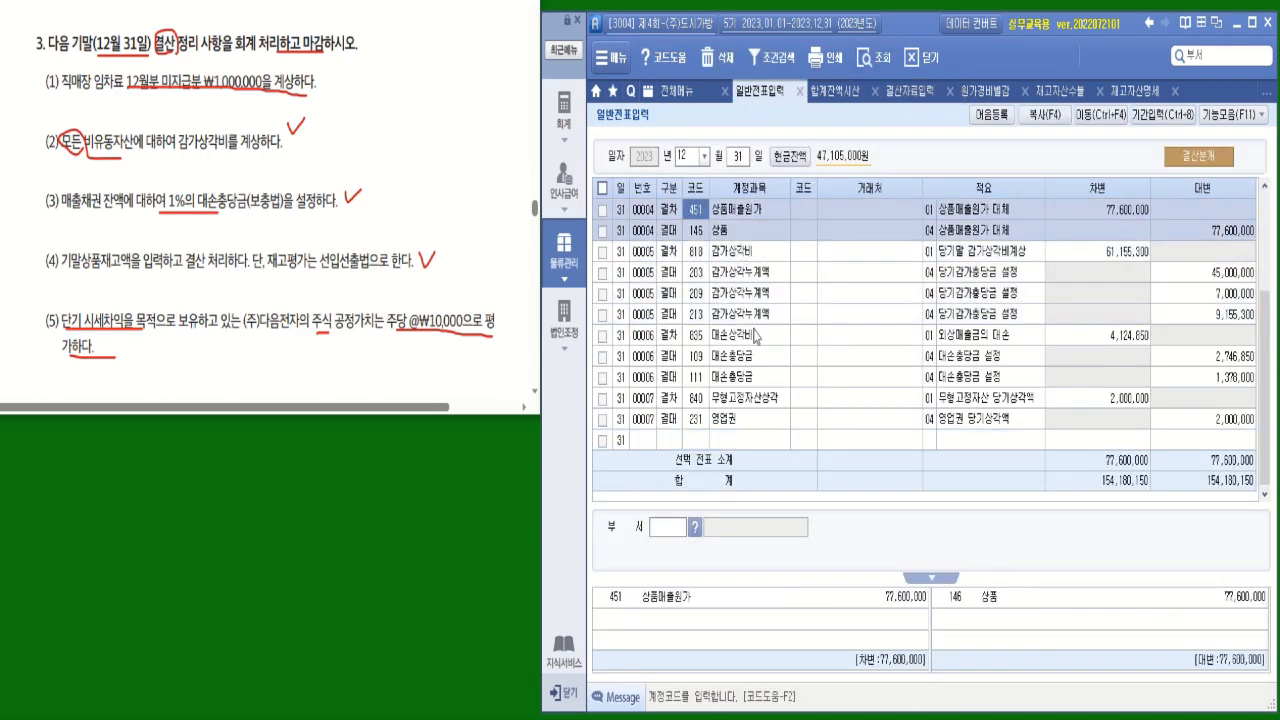
click(745, 253)
click(757, 337)
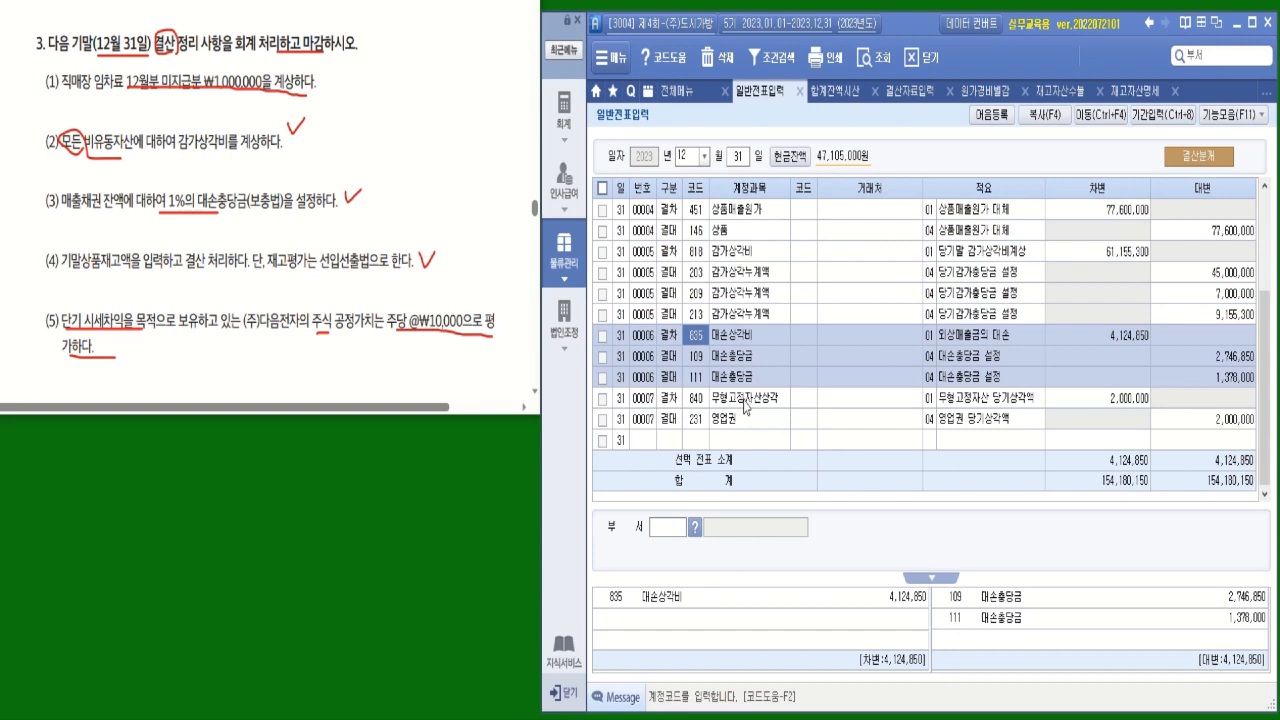
click(745, 401)
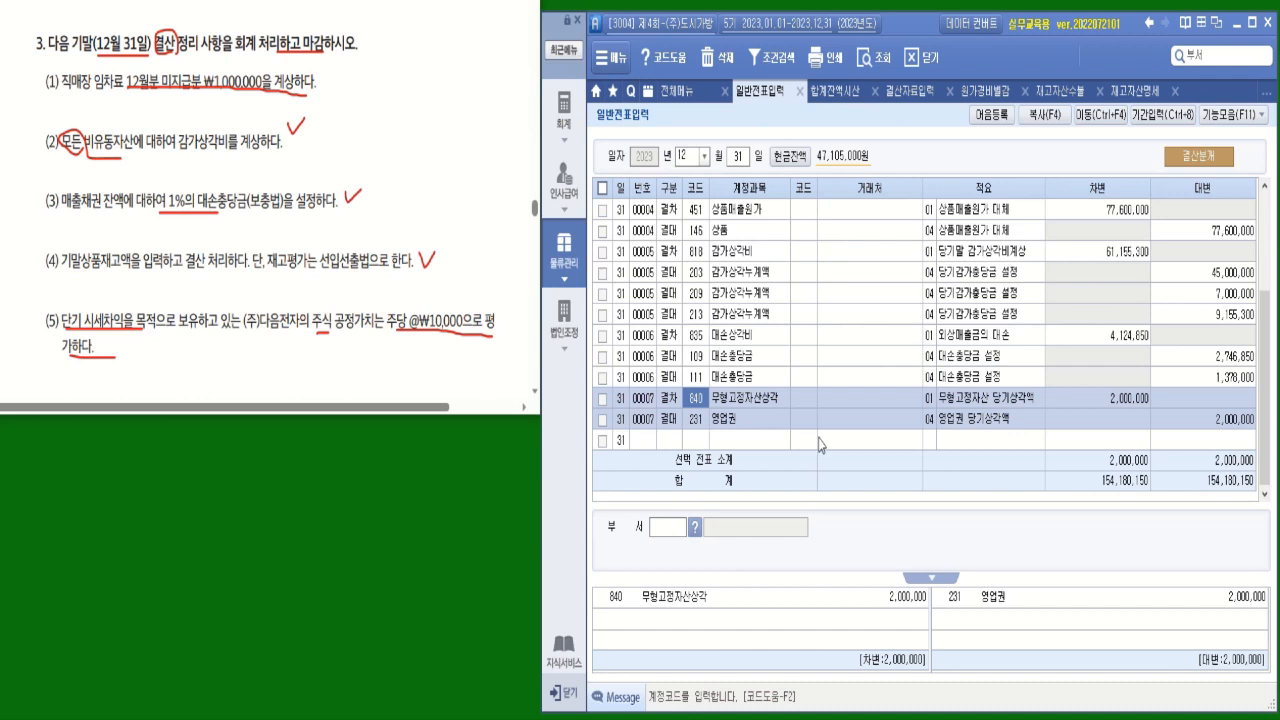
Look up 손익계산서 for December 2023 and check it down to 당기순이익
click(688, 92)
click(564, 110)
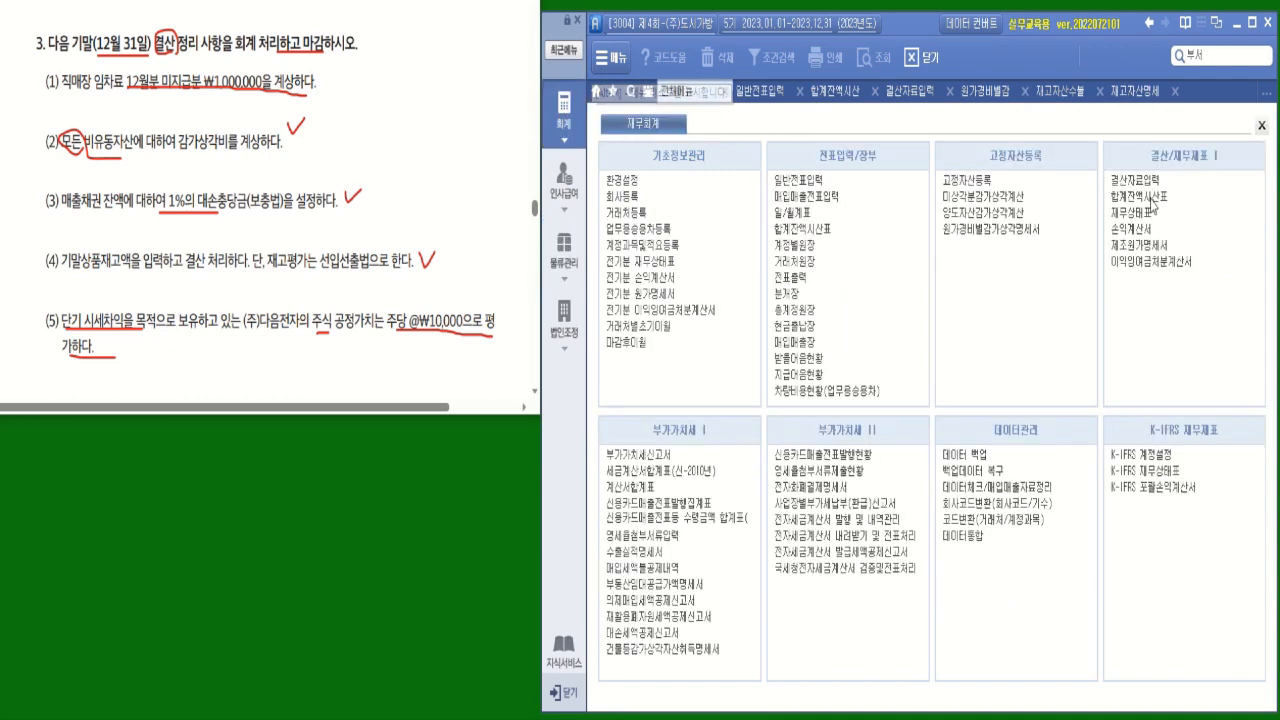
click(1140, 229)
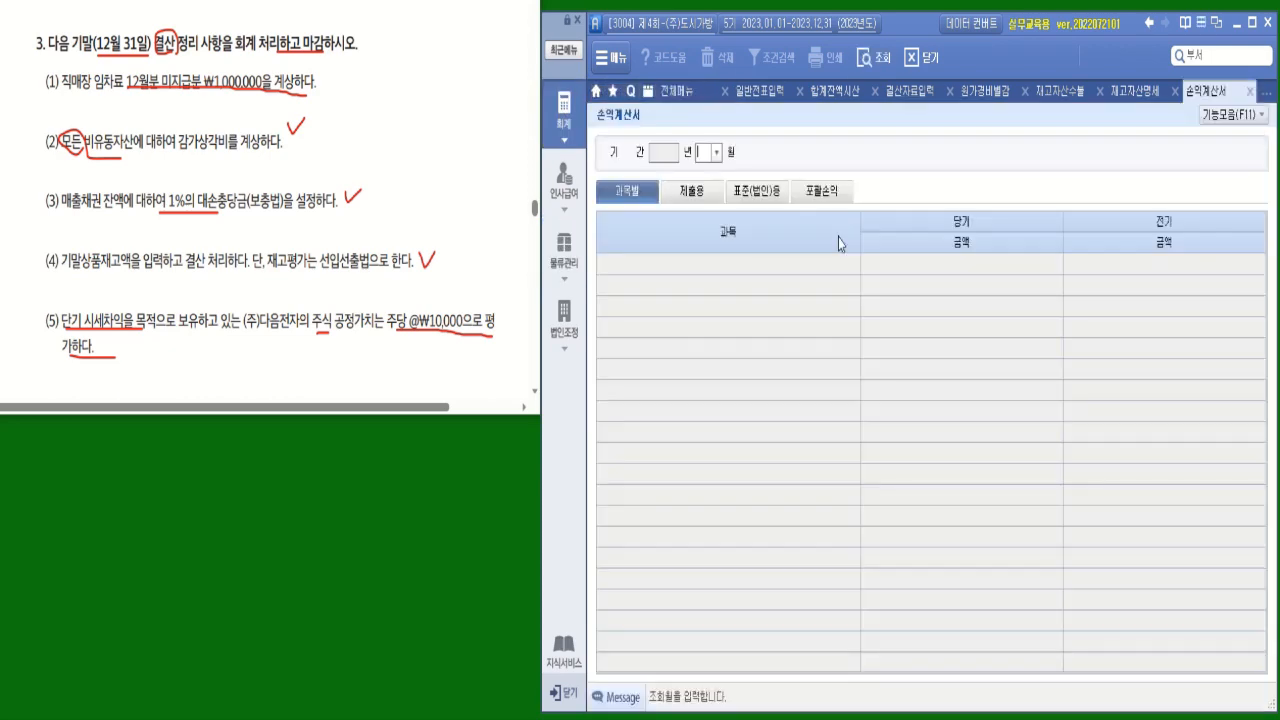
click(716, 152)
click(712, 330)
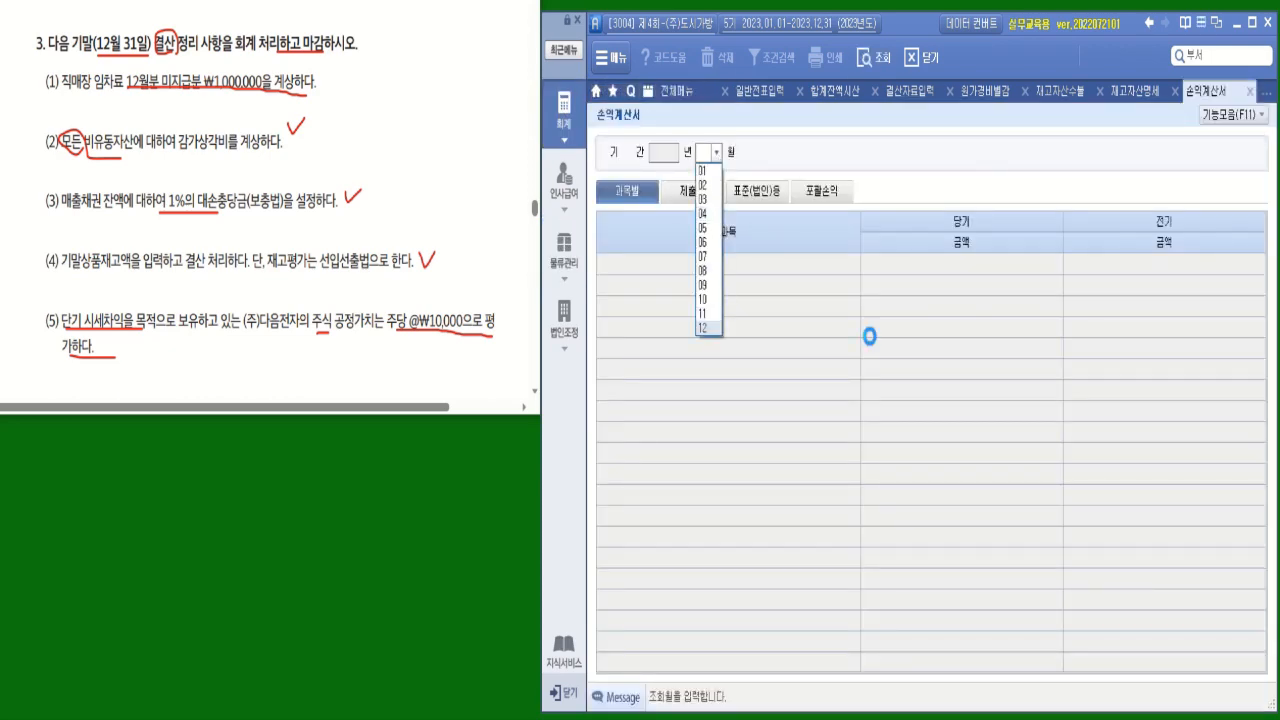
scroll(1247, 400, down, 7)
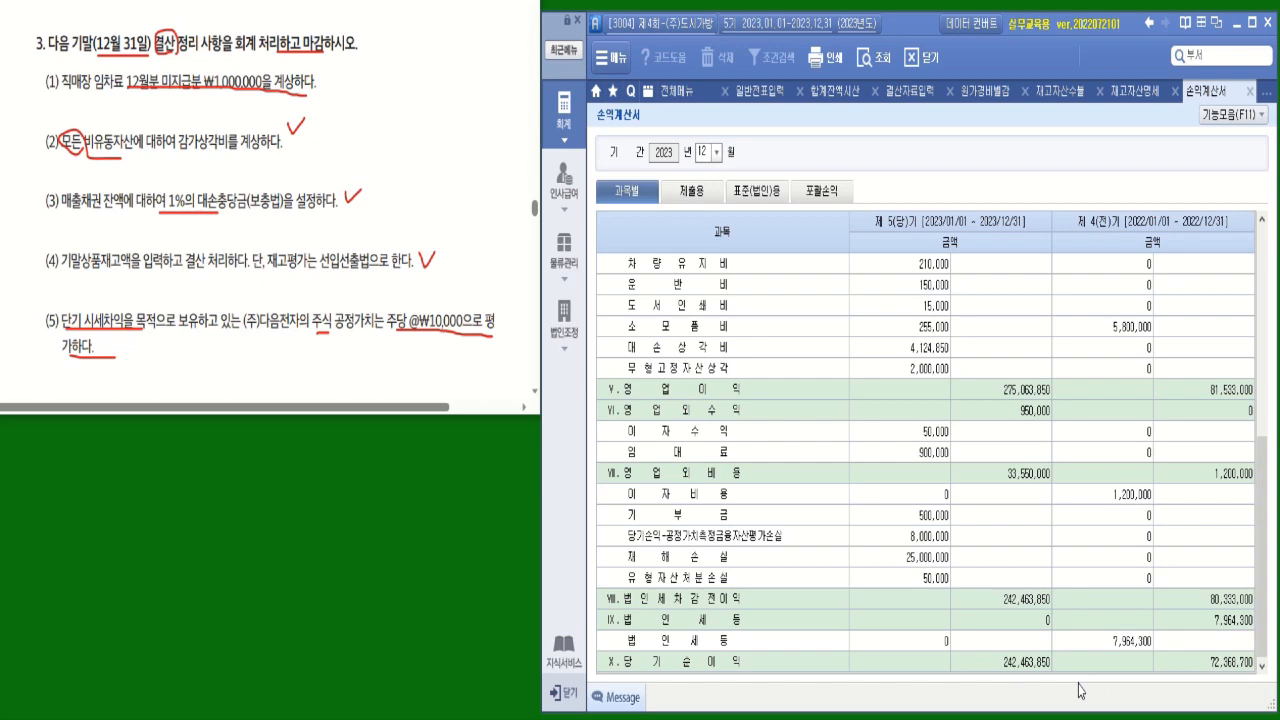
Generate 이익잉여금처분계산서 without loading the saved data, and add its entries to the general vouchers
click(693, 91)
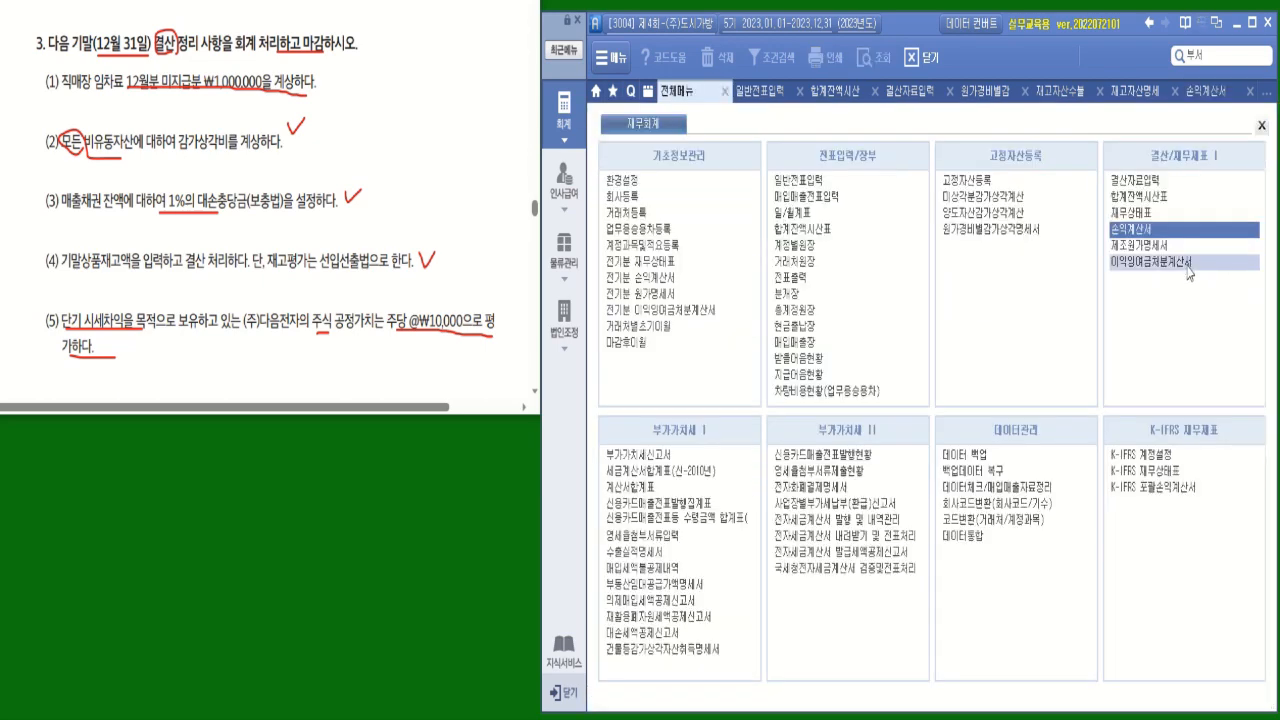
click(1189, 262)
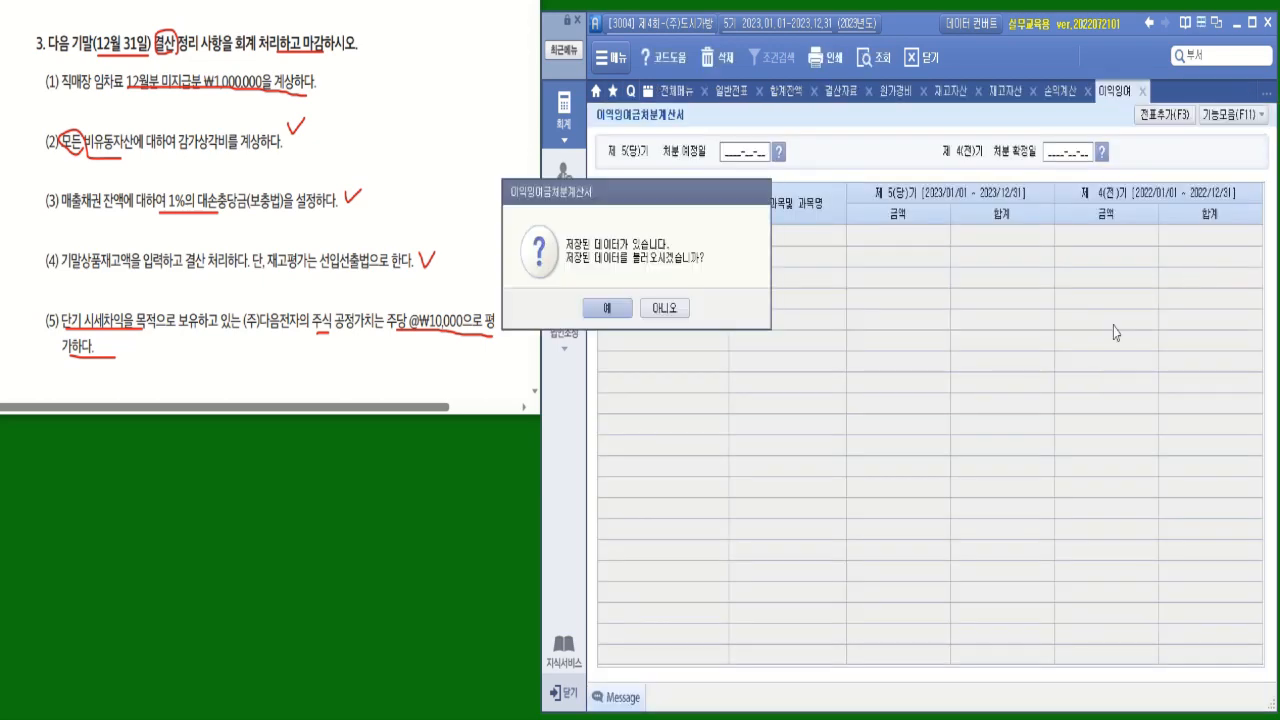
click(666, 310)
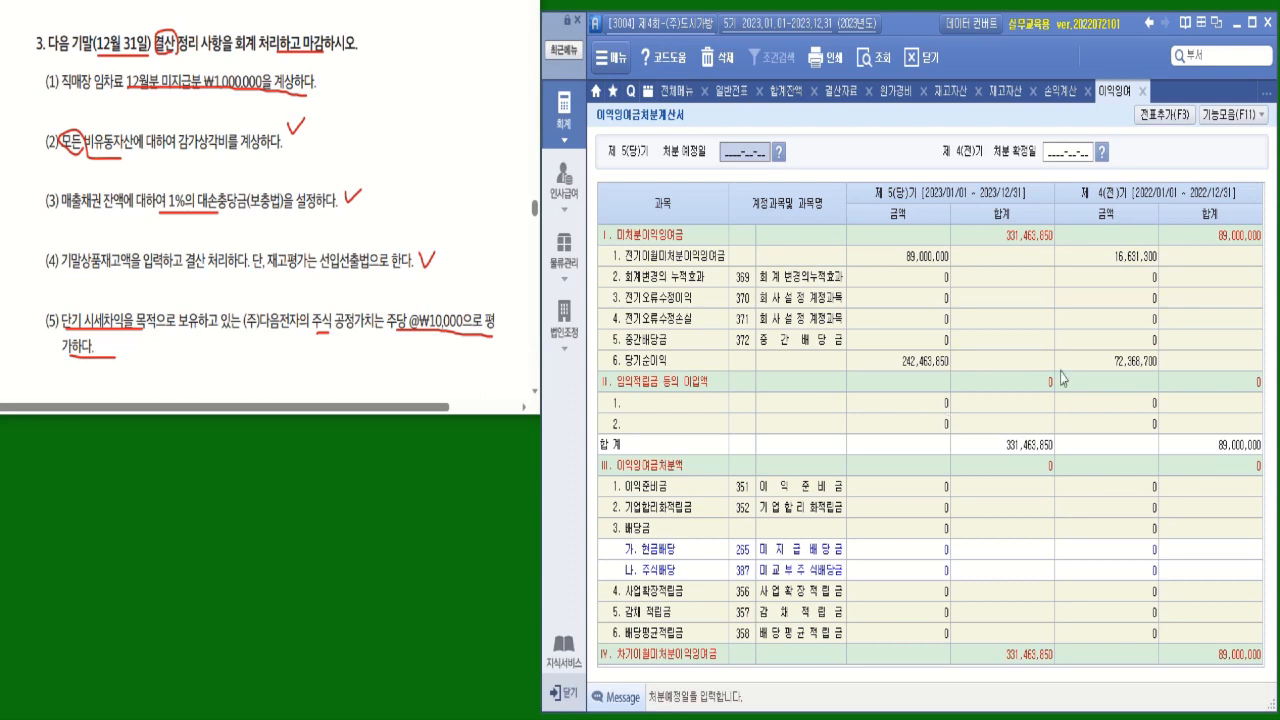
click(1168, 115)
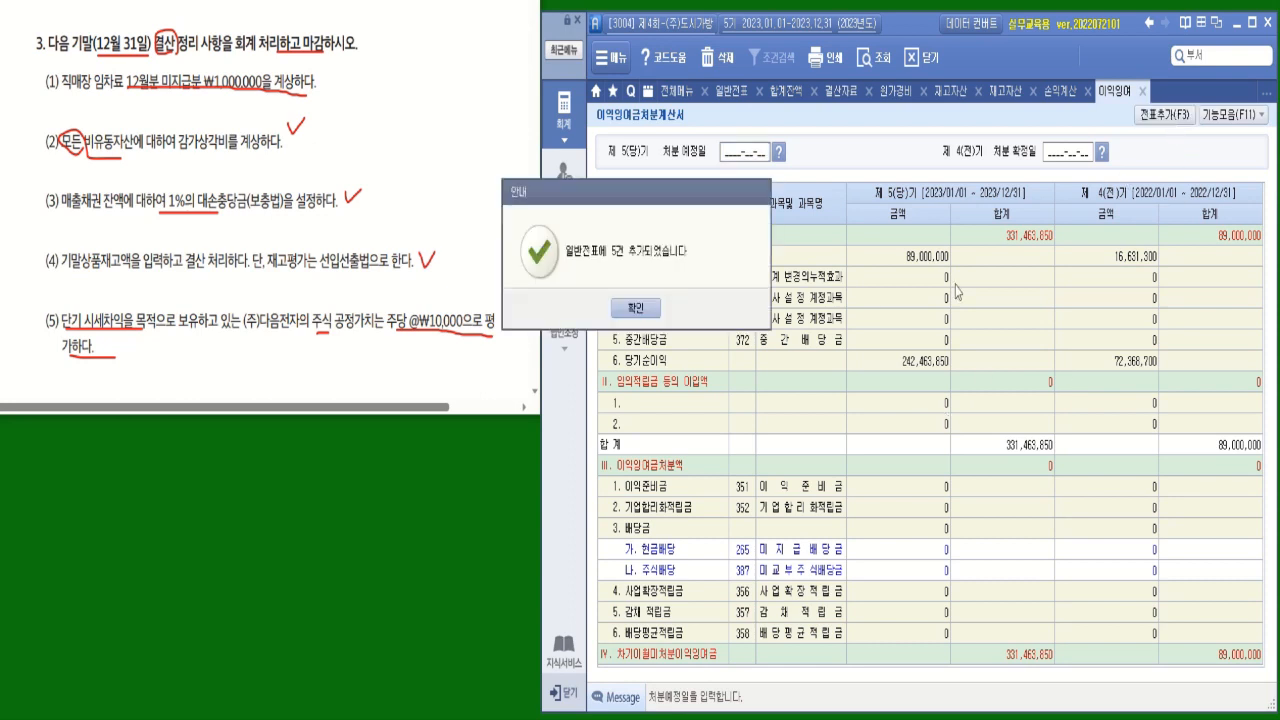
click(646, 310)
Review the income-transfer and retained-earnings entries dated December 31 in 일반전표입력
click(740, 94)
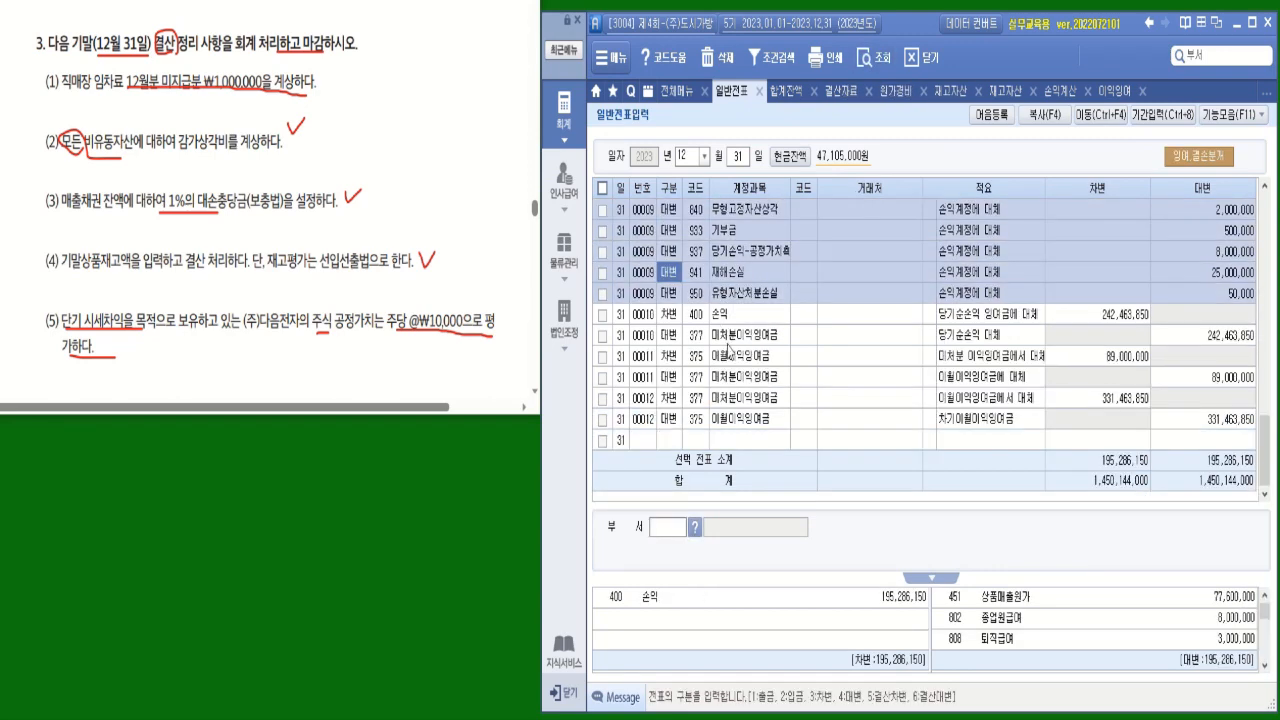
click(726, 335)
click(750, 283)
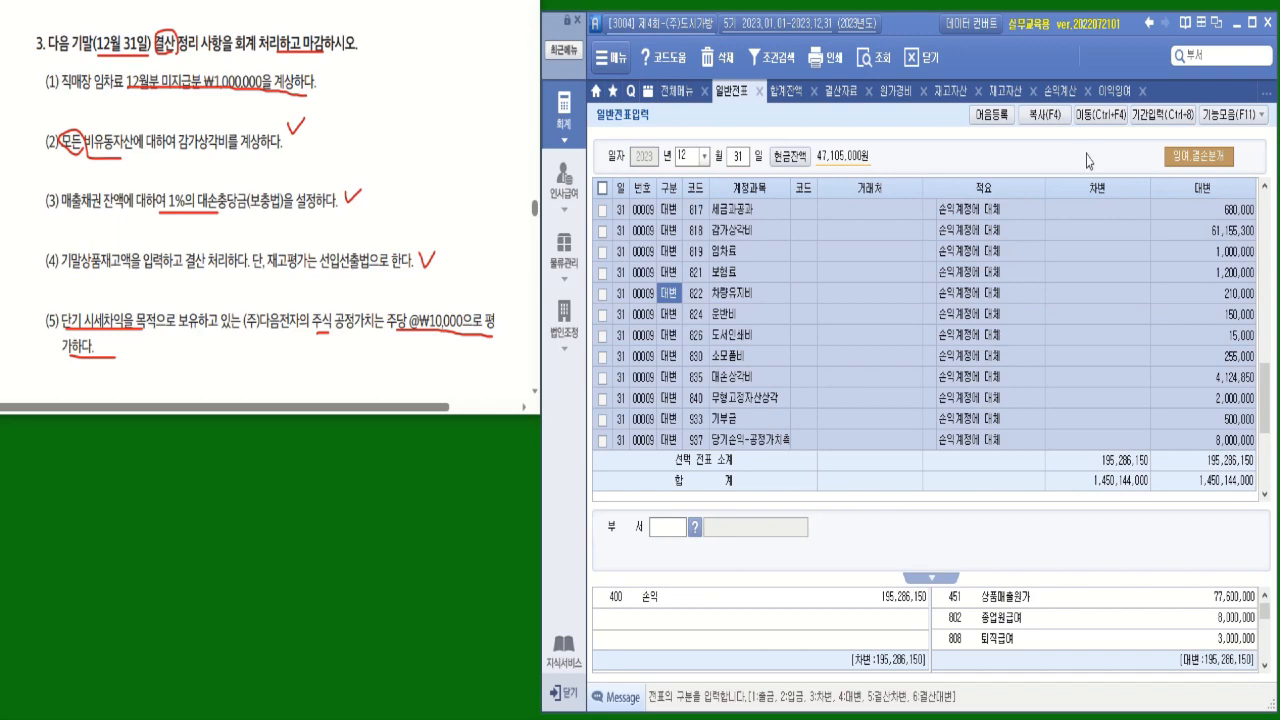
Look up 재무상태표 for December 2023
click(676, 91)
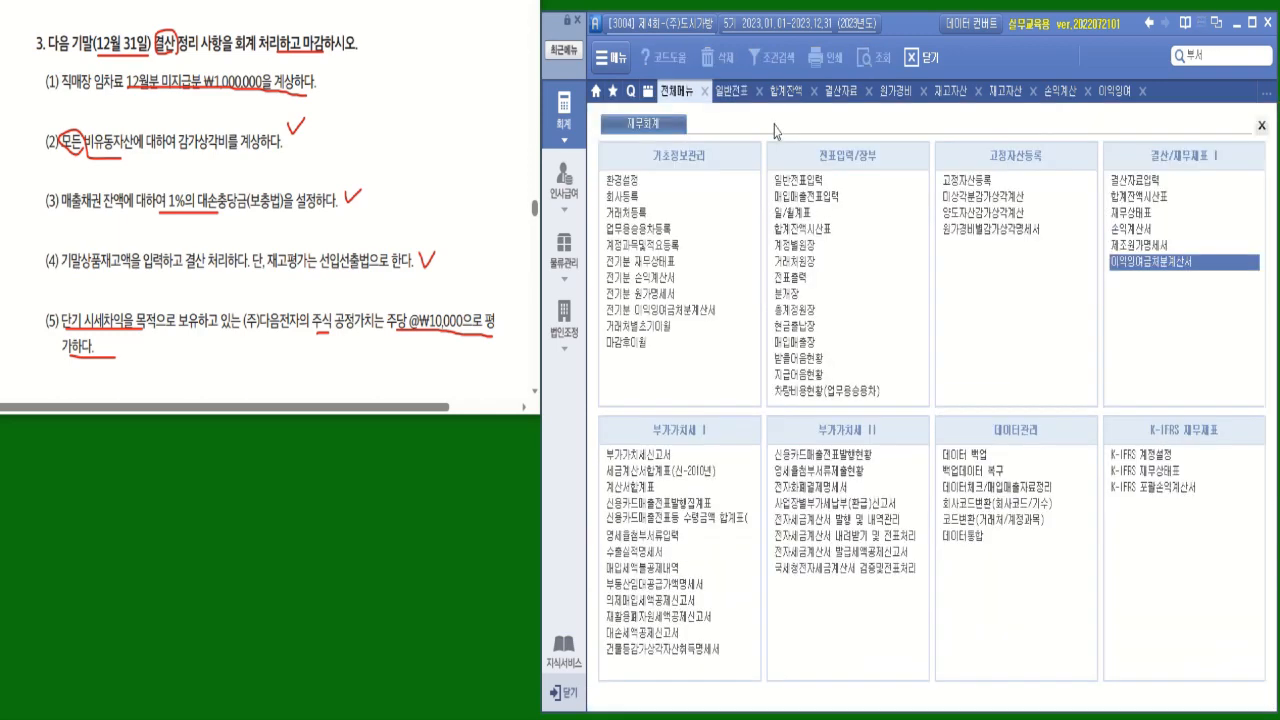
click(1134, 214)
text(12)
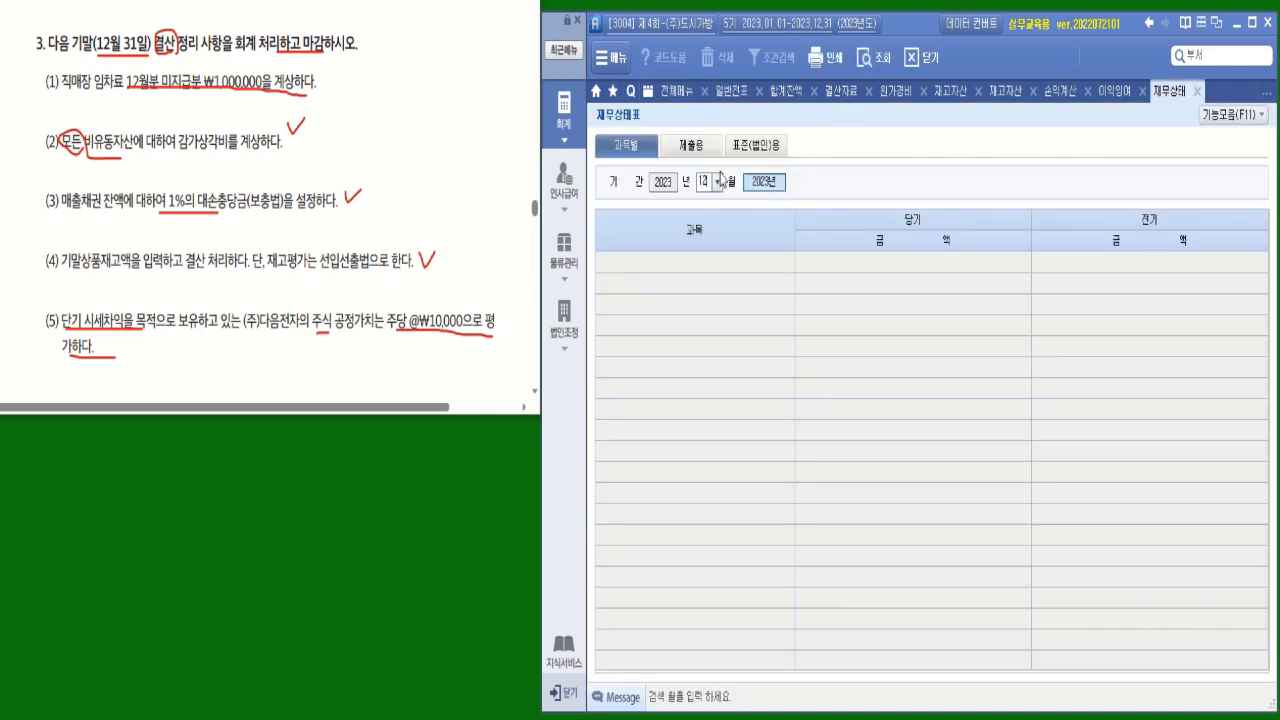
click(870, 58)
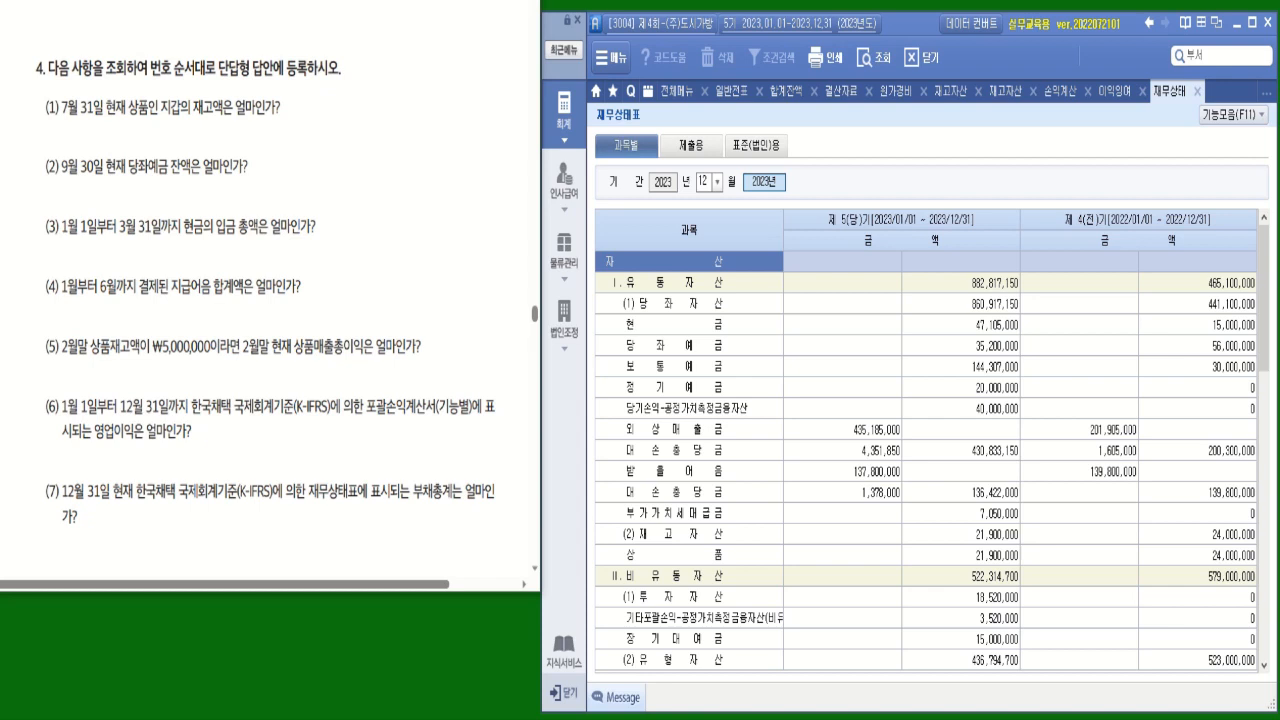
Bring up 재고자산수불부 in 물류관리, and close all open work screens except 전체메뉴
mouse_move(106, 118)
mouse_down()
mouse_move(165, 120)
mouse_move(161, 102)
mouse_move(214, 124)
mouse_move(288, 124)
mouse_up()
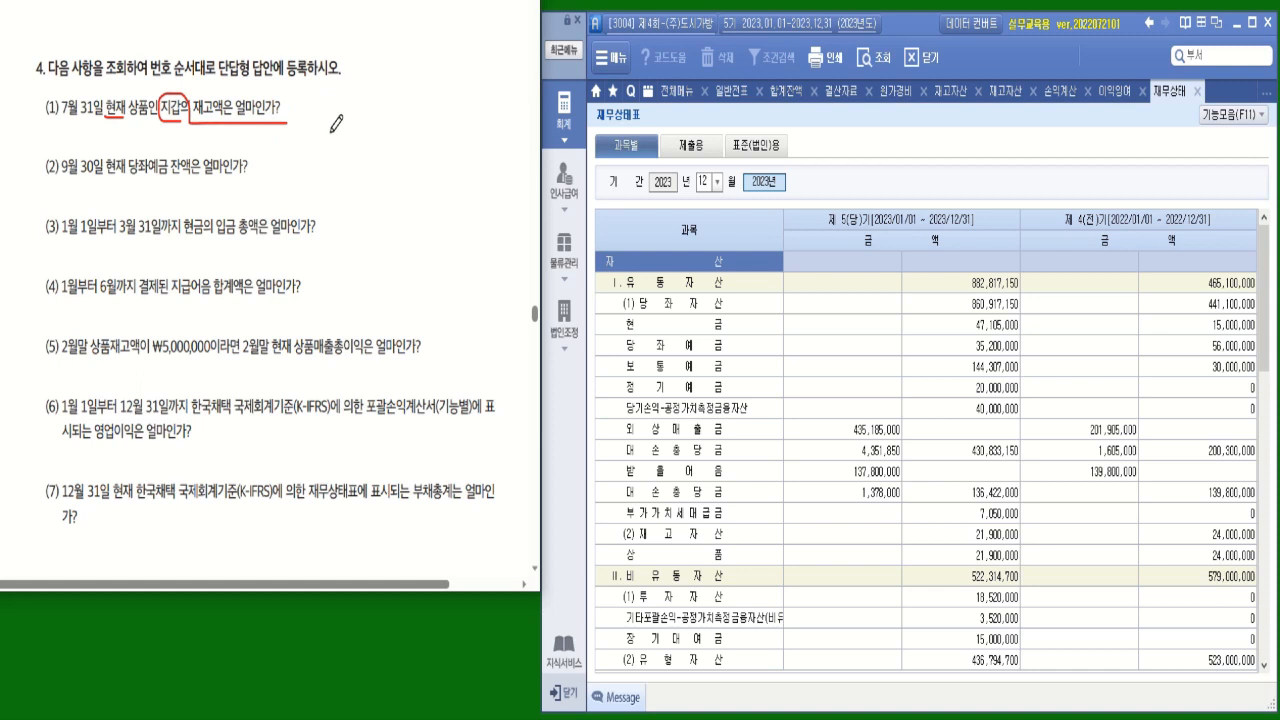
click(564, 255)
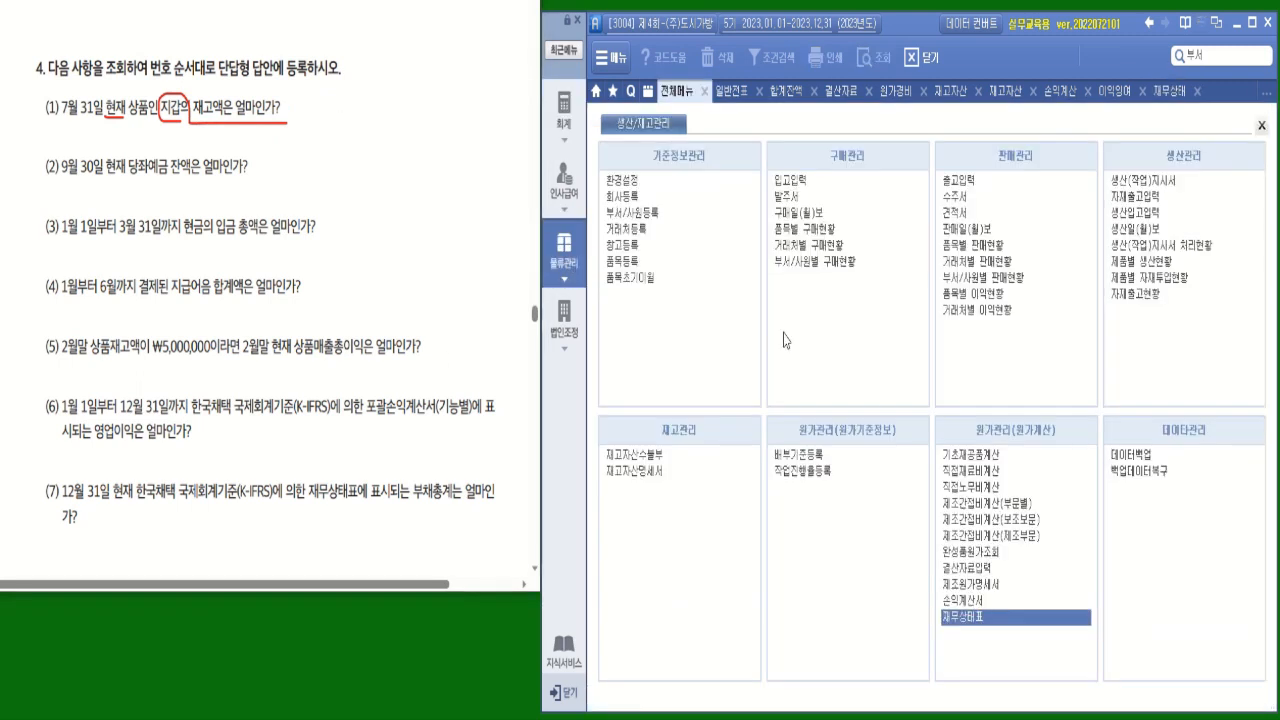
click(656, 458)
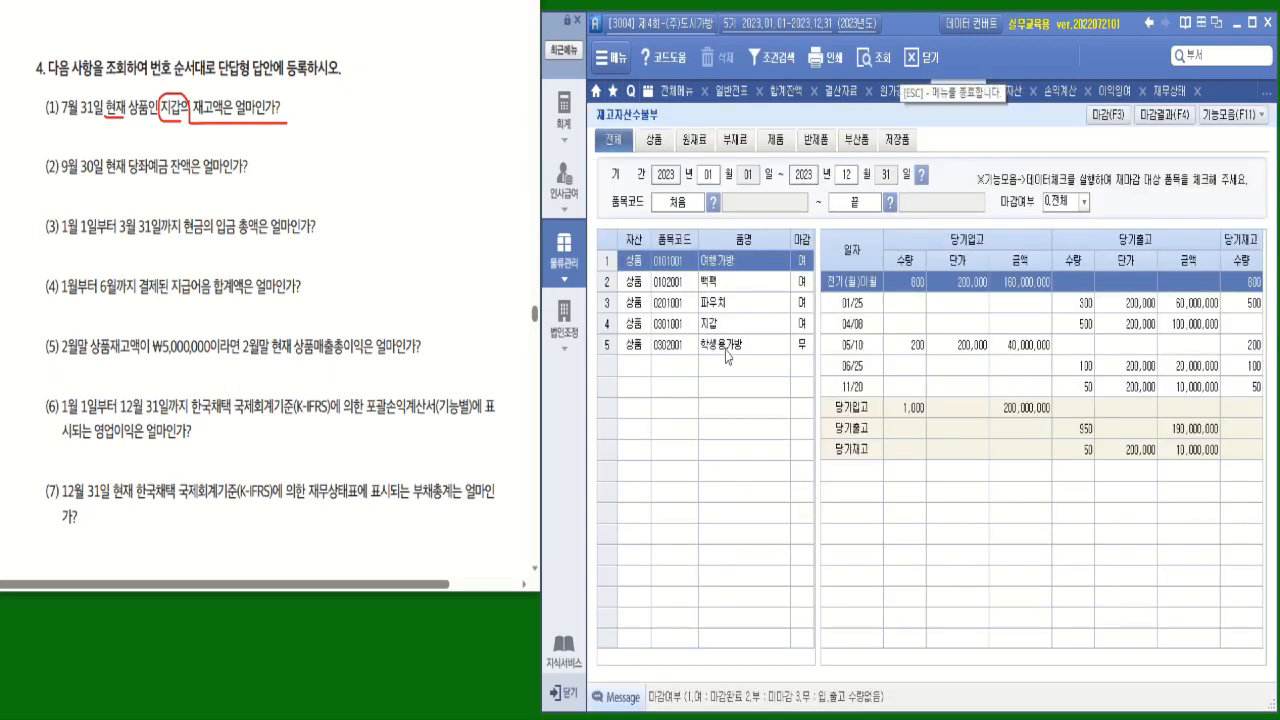
right_click(668, 103)
click(695, 135)
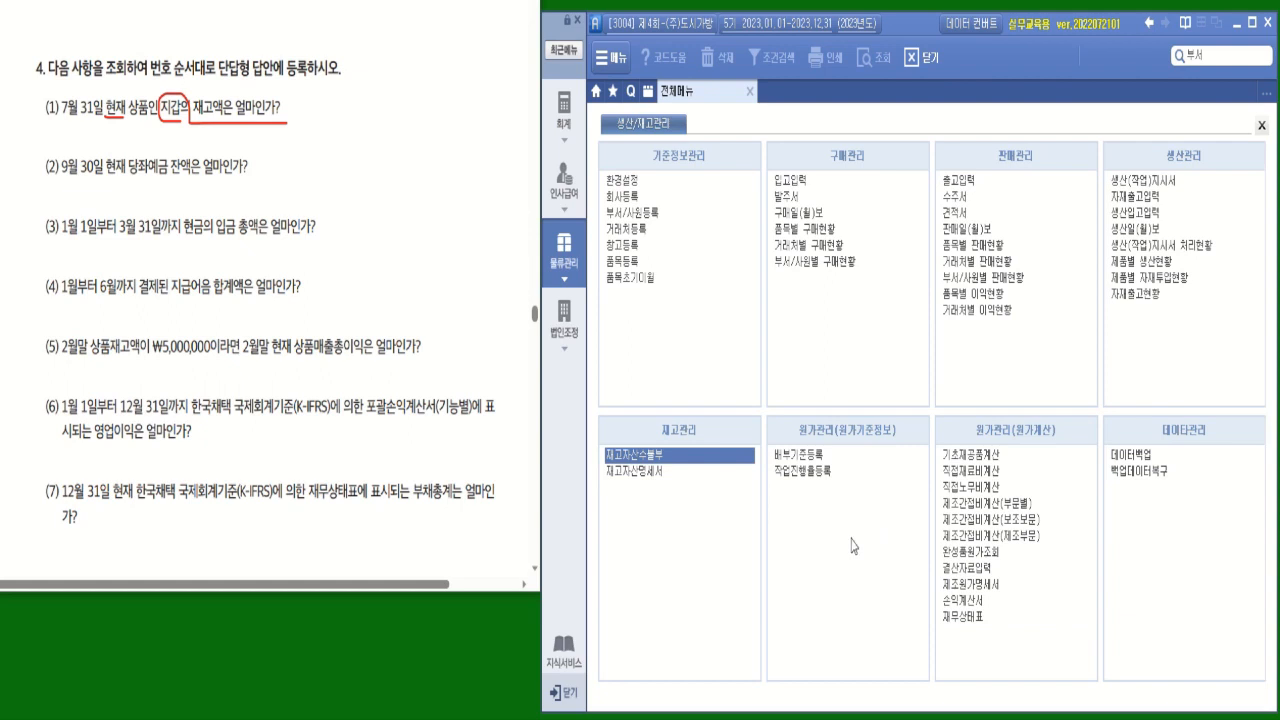
Query 재고자산수불부 for all items from January 1 to July 31, 2023, and show the movements of 지갑
click(657, 456)
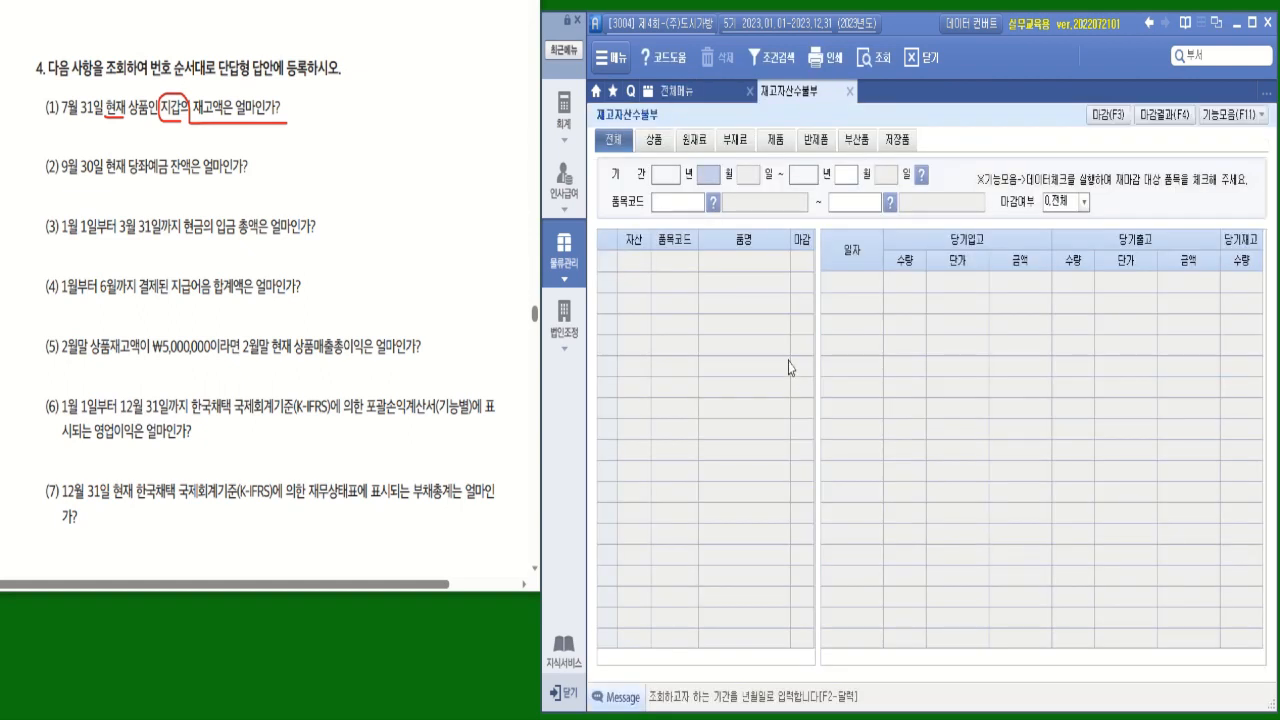
text(1)
key(Return)
text(7)
key(Return)
key(Return)
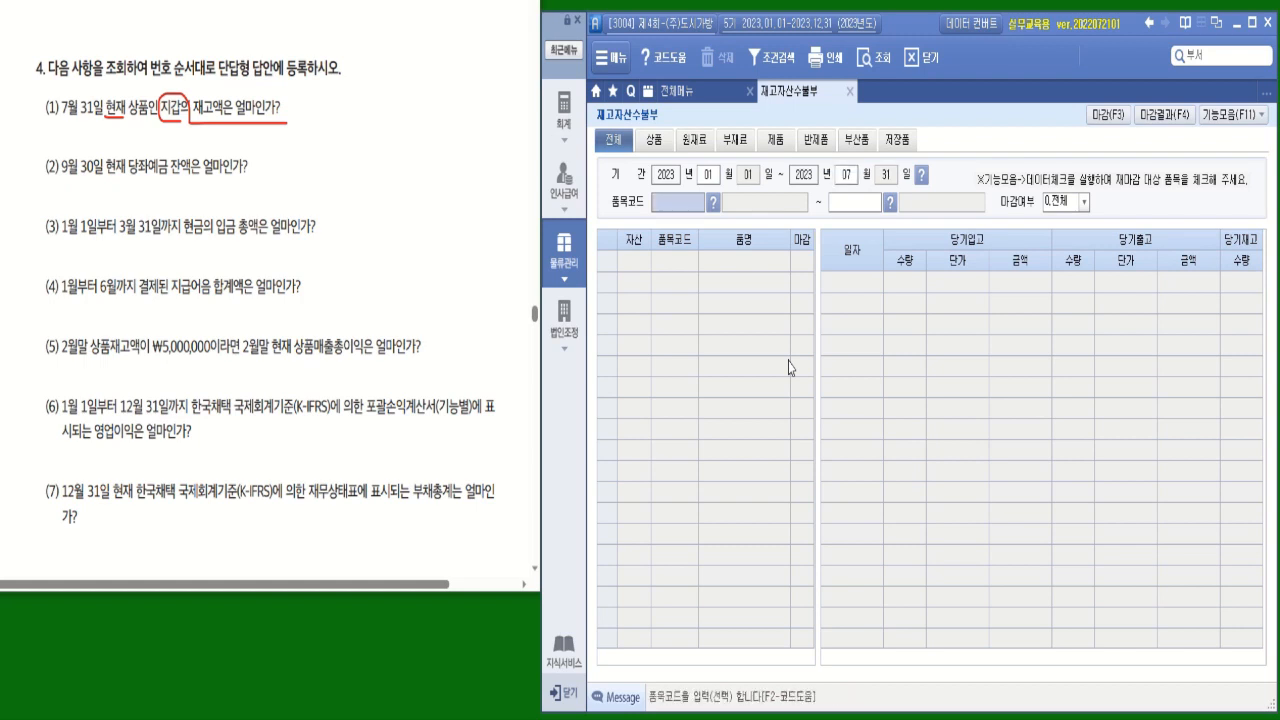
key(Return)
key(Return)
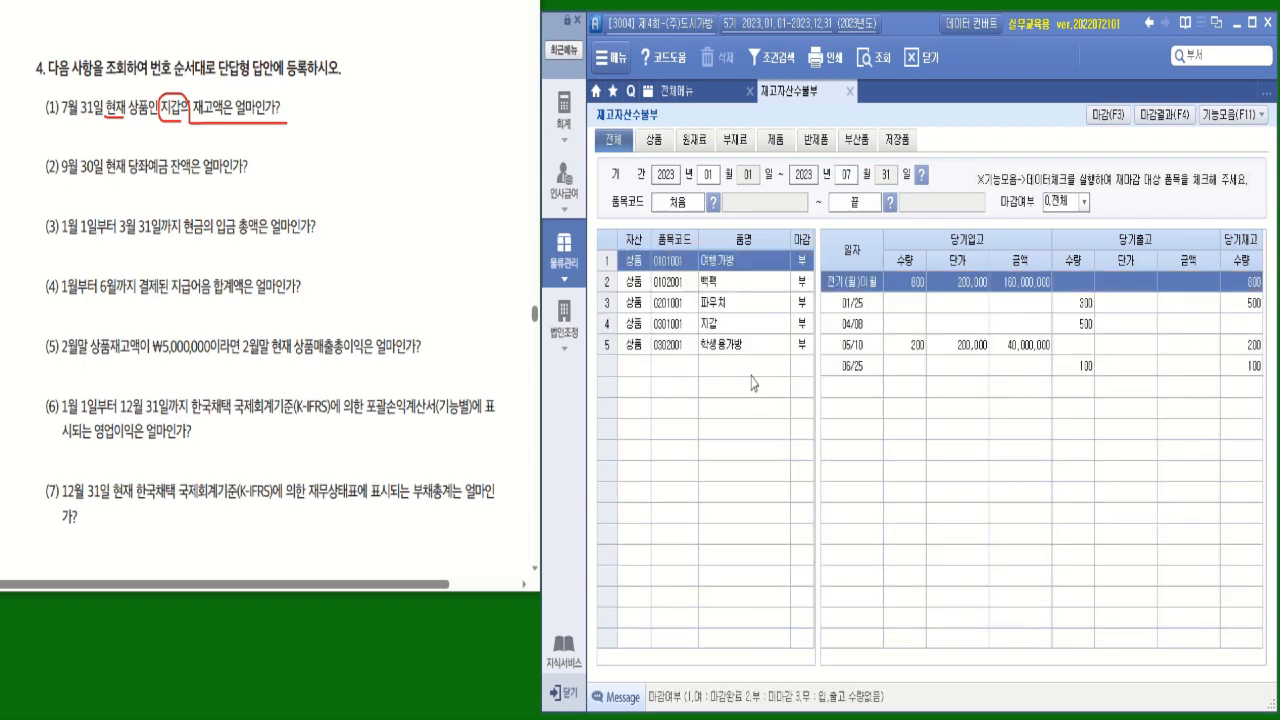
click(713, 331)
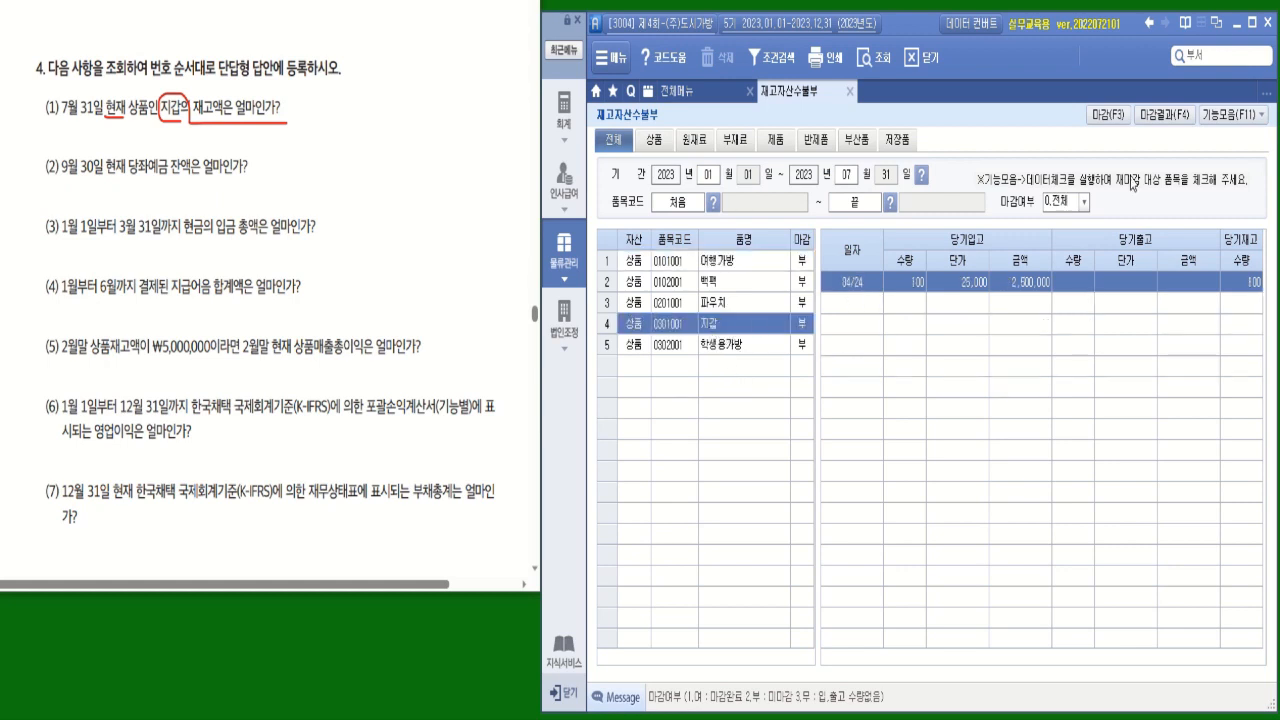
Try to run 마감 on 지갑 for January to July 2023, and view the error details
click(1108, 114)
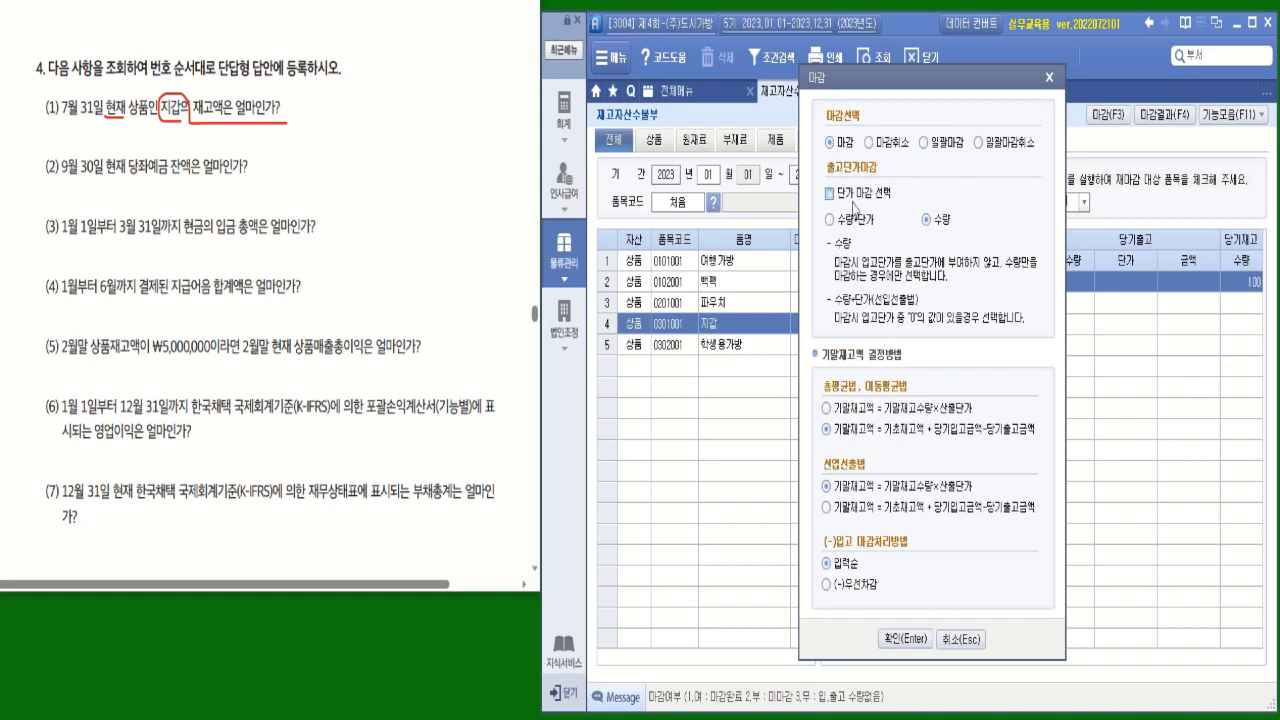
click(905, 638)
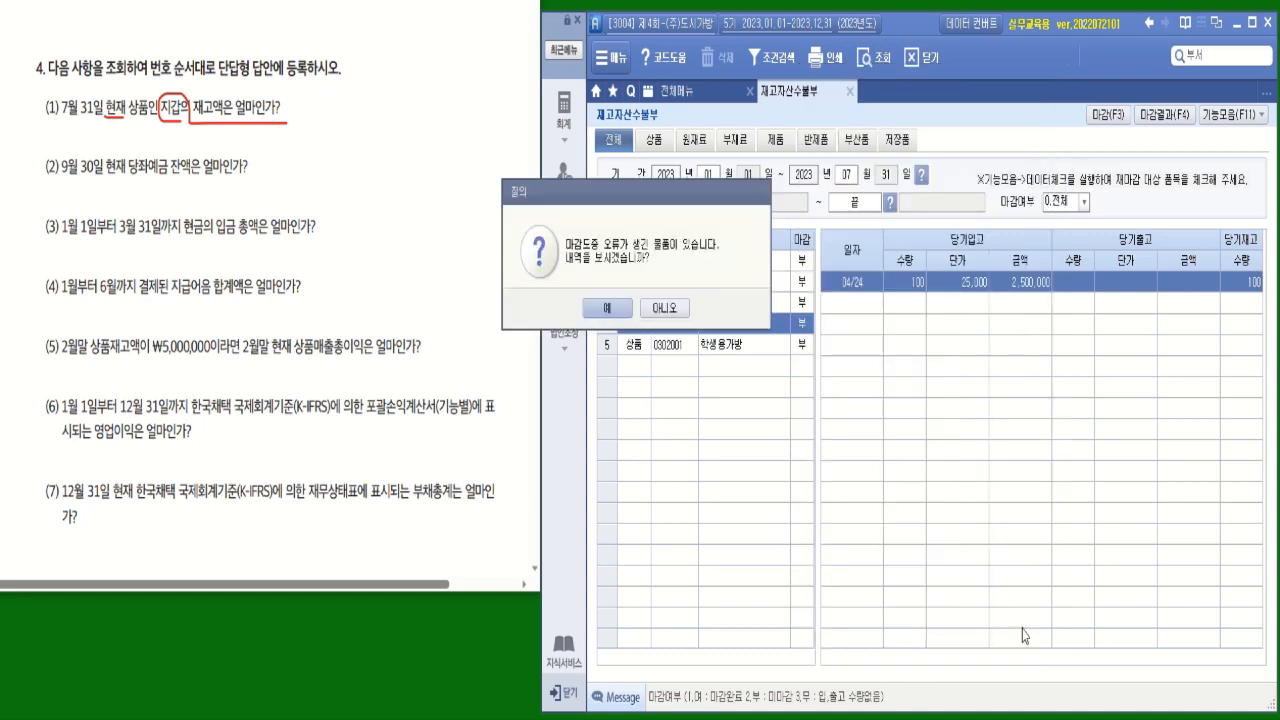
click(616, 310)
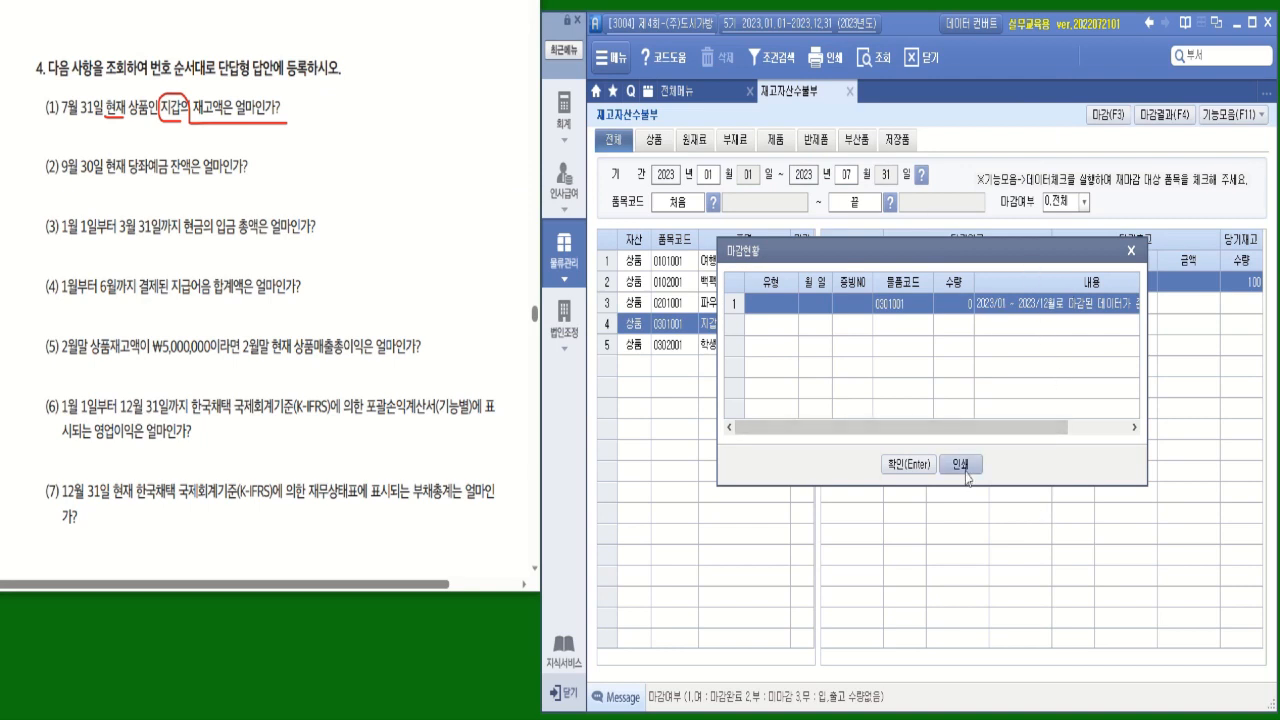
click(1131, 251)
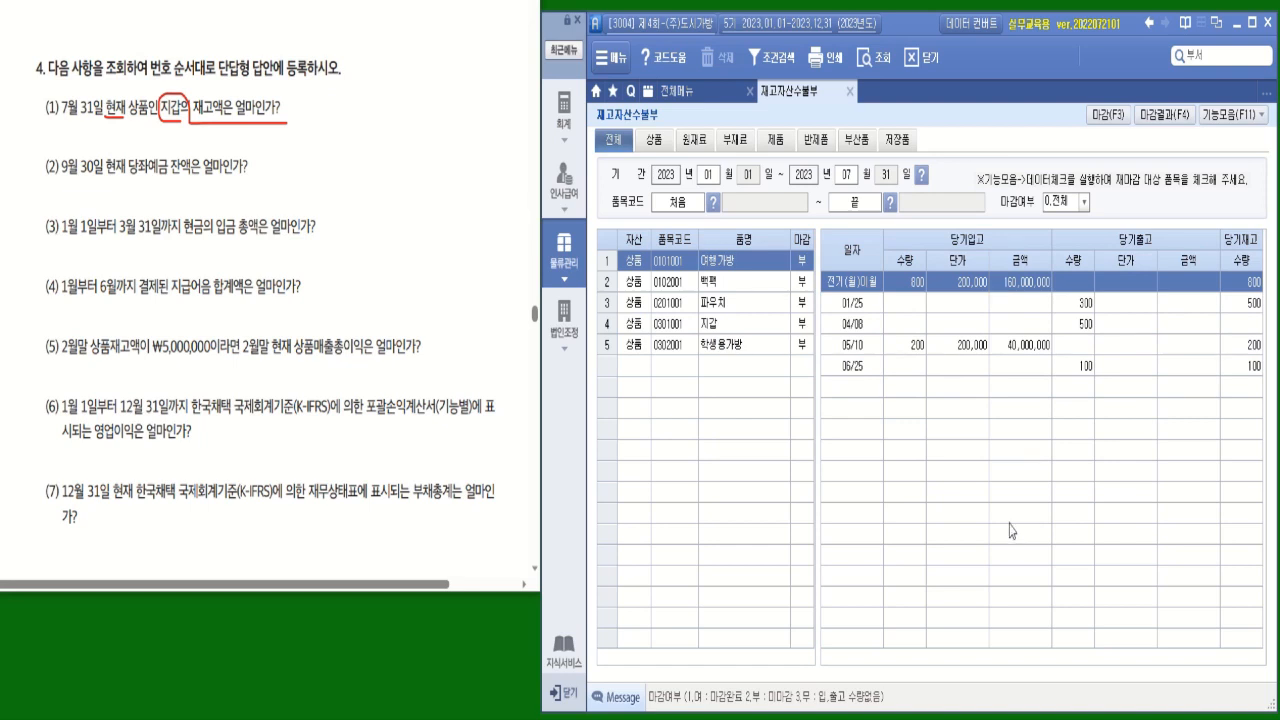
Reload 재고자산수불부 for all items with the period's end month set to December 2023
click(845, 178)
text(12)
key(Return)
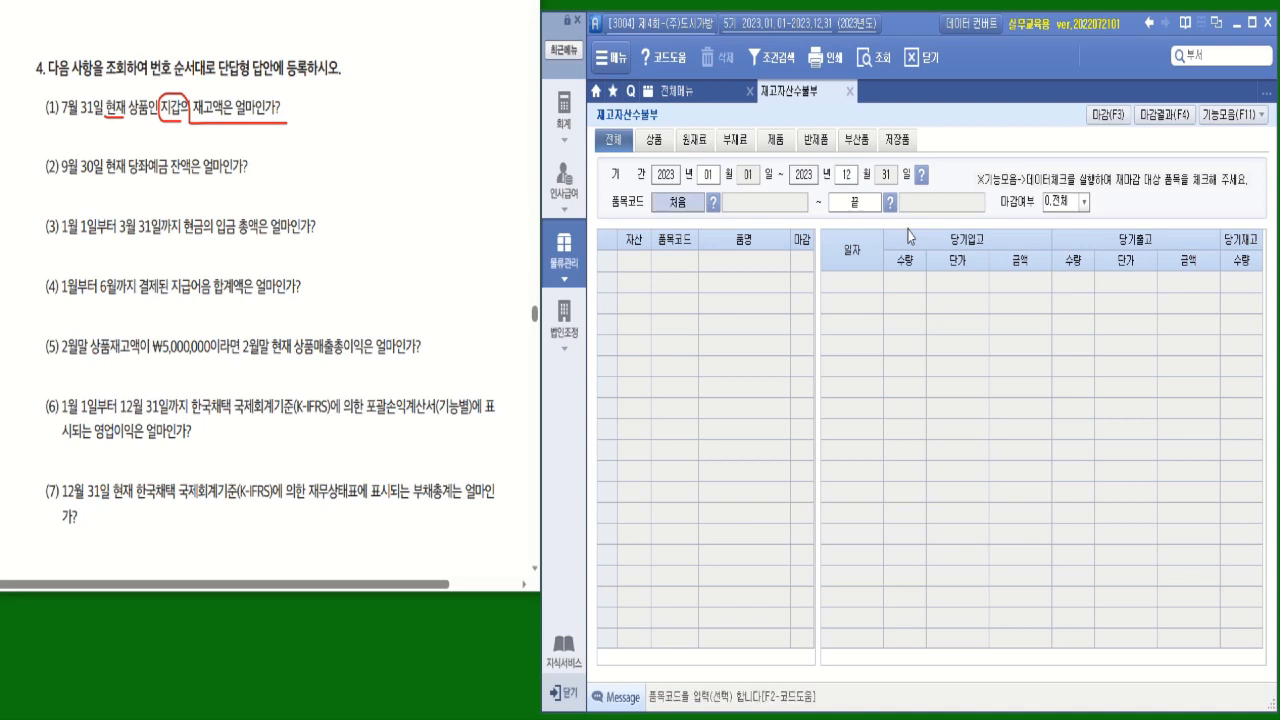
key(Return)
key(Return)
key(Return)
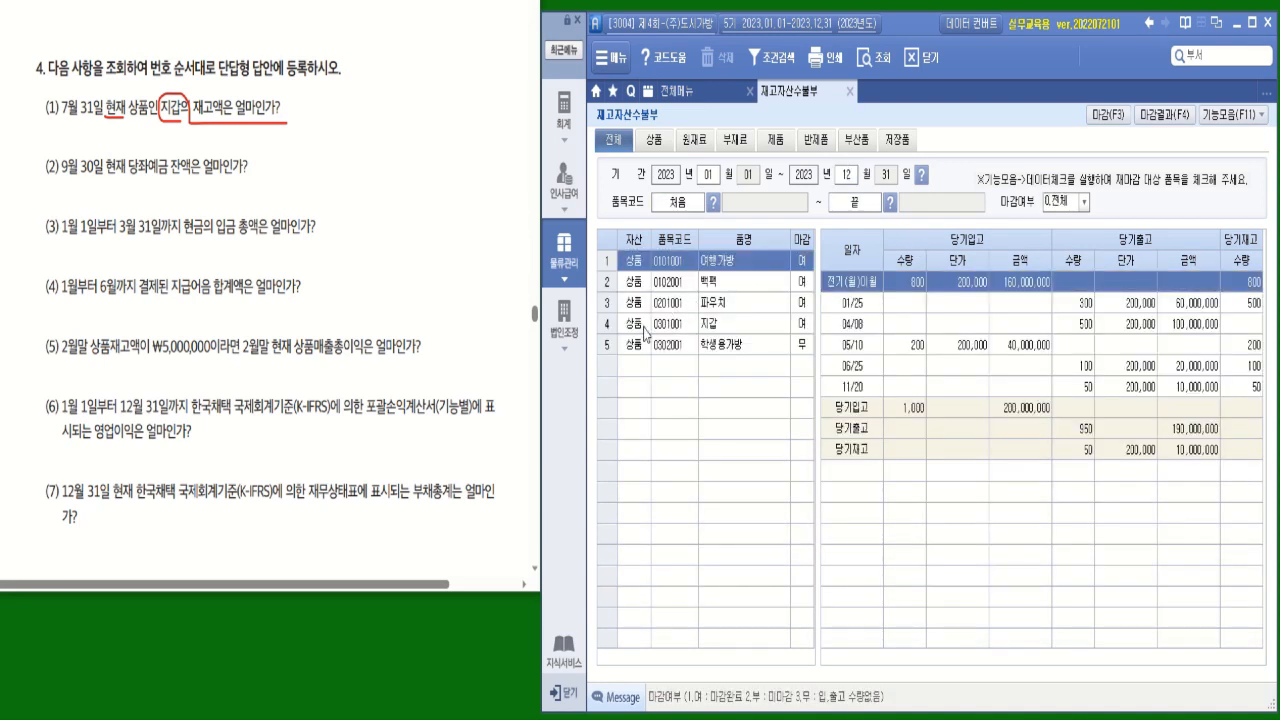
Cancel the January to December 2023 closing of 지갑 with 마감취소
click(644, 328)
click(1108, 114)
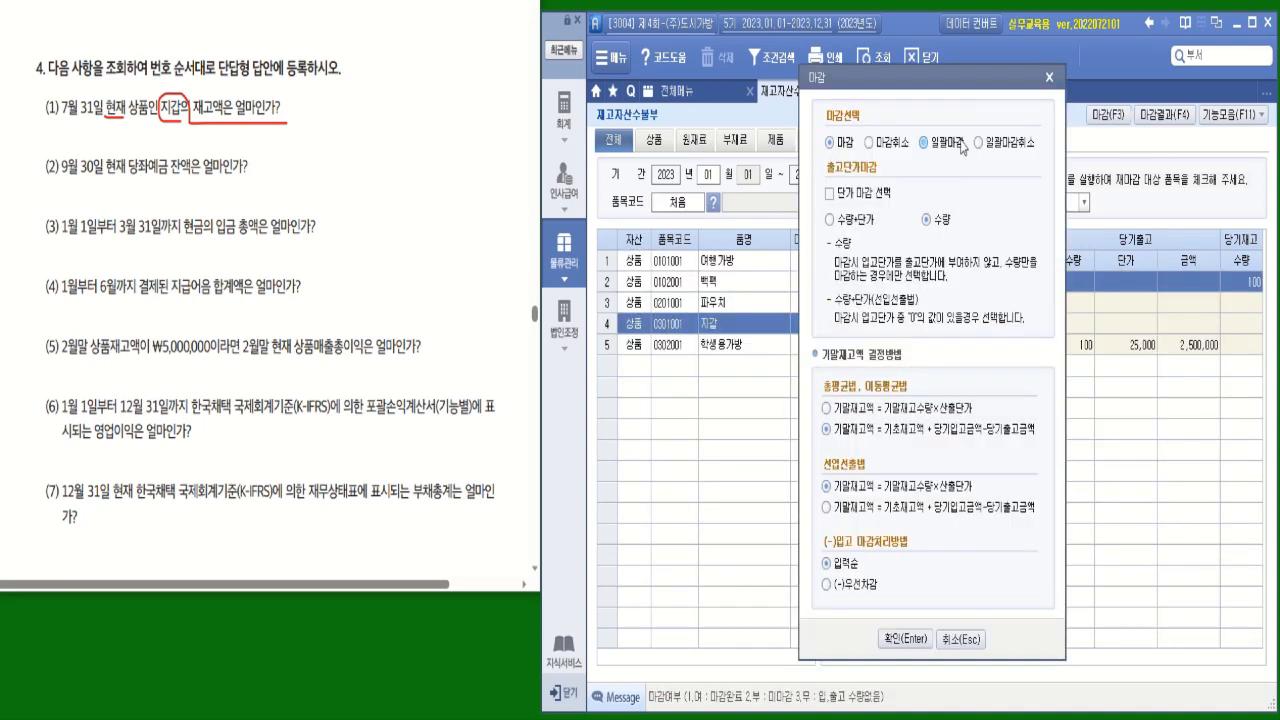
click(904, 638)
click(802, 326)
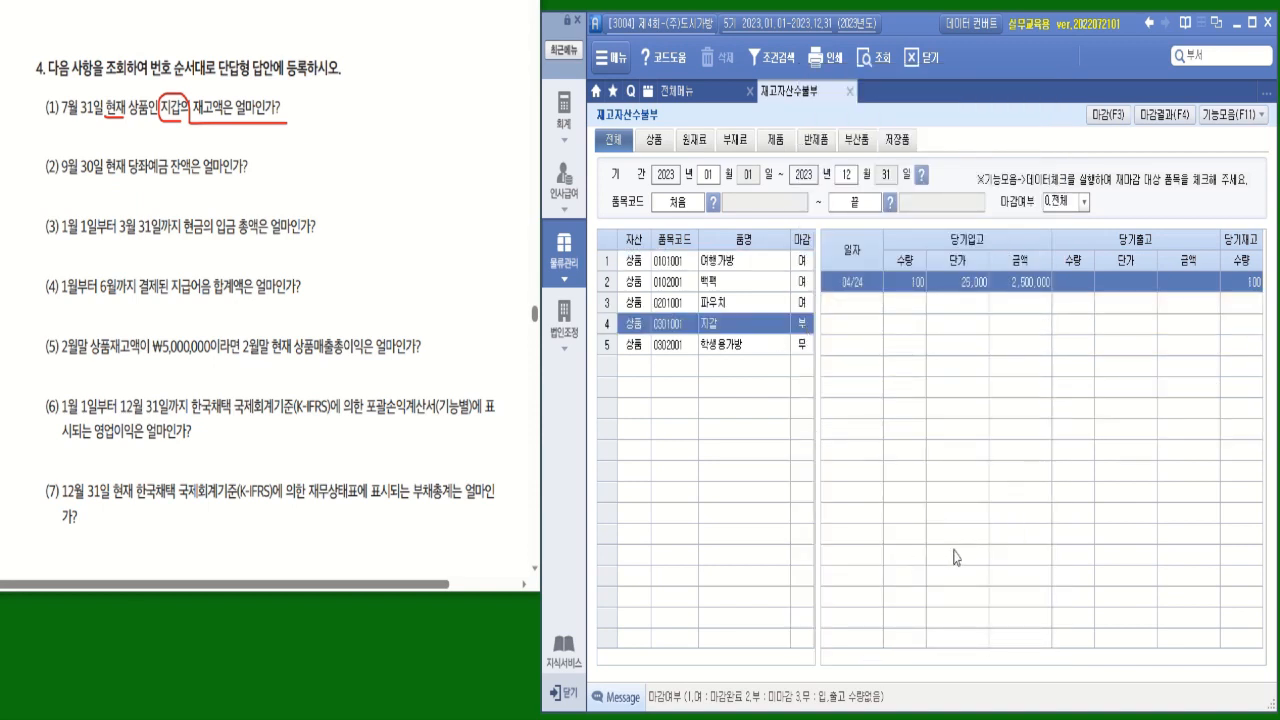
Reload 재고자산수불부 for all items for the period January 1 to July 31, 2023
click(846, 174)
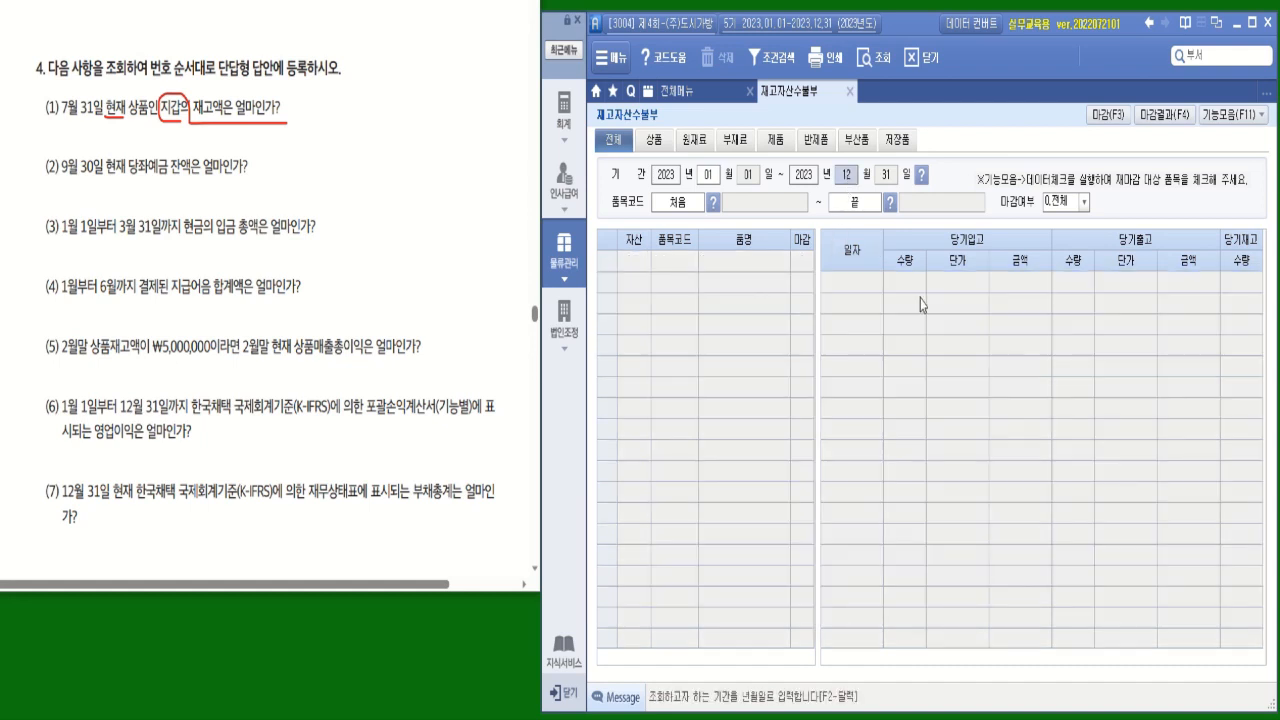
text(07)
key(Return)
key(Return)
key(Return)
key(Return)
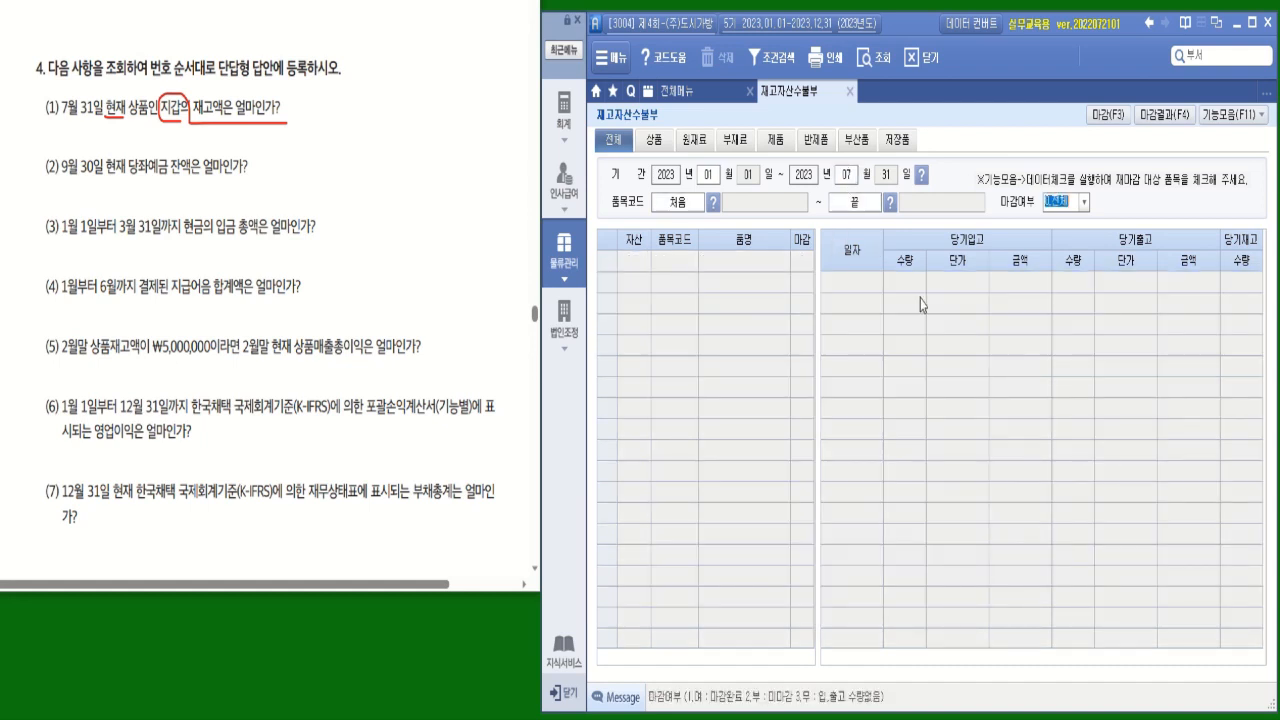
key(Return)
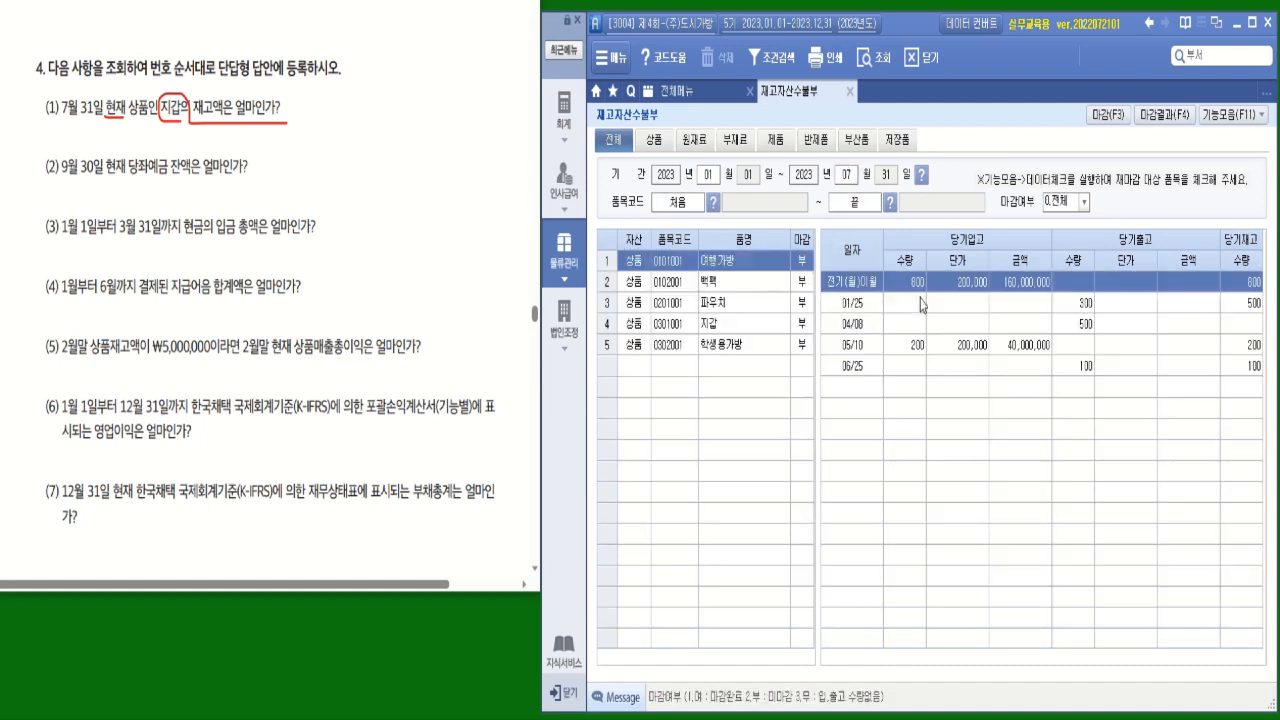
Run 마감 on 지갑 for January to July 2023 with the default settings
click(712, 332)
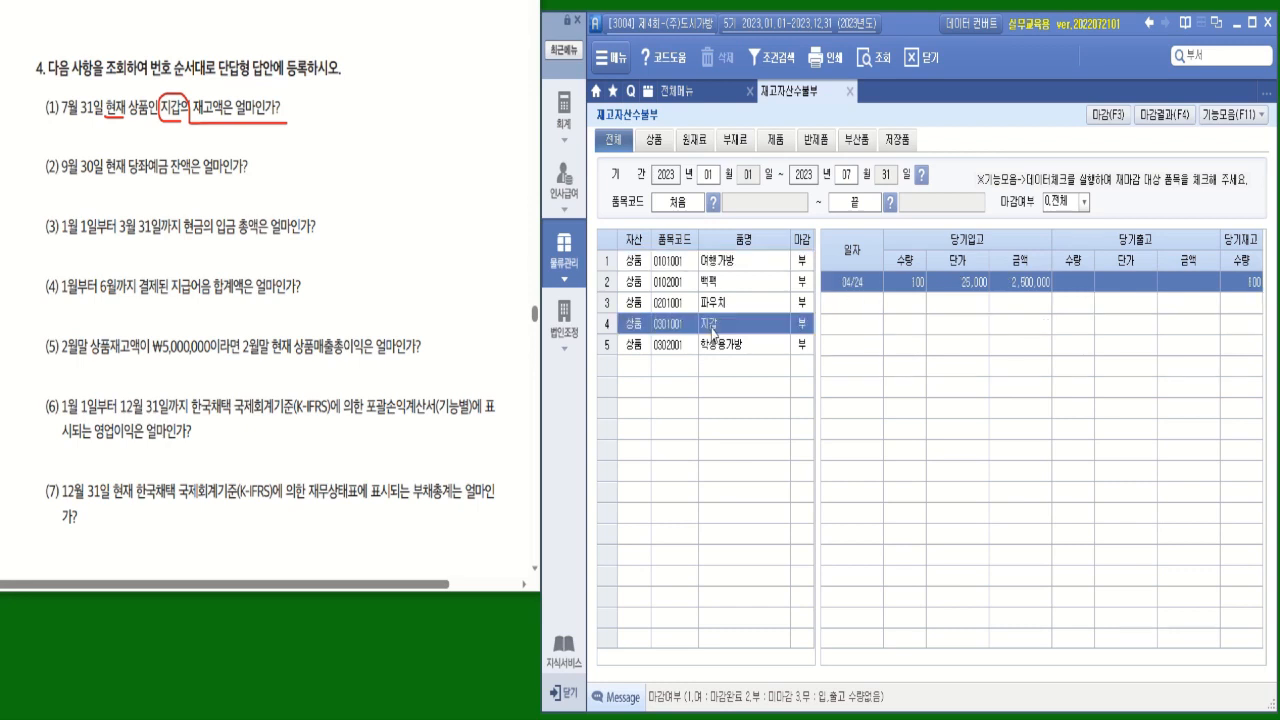
click(1100, 118)
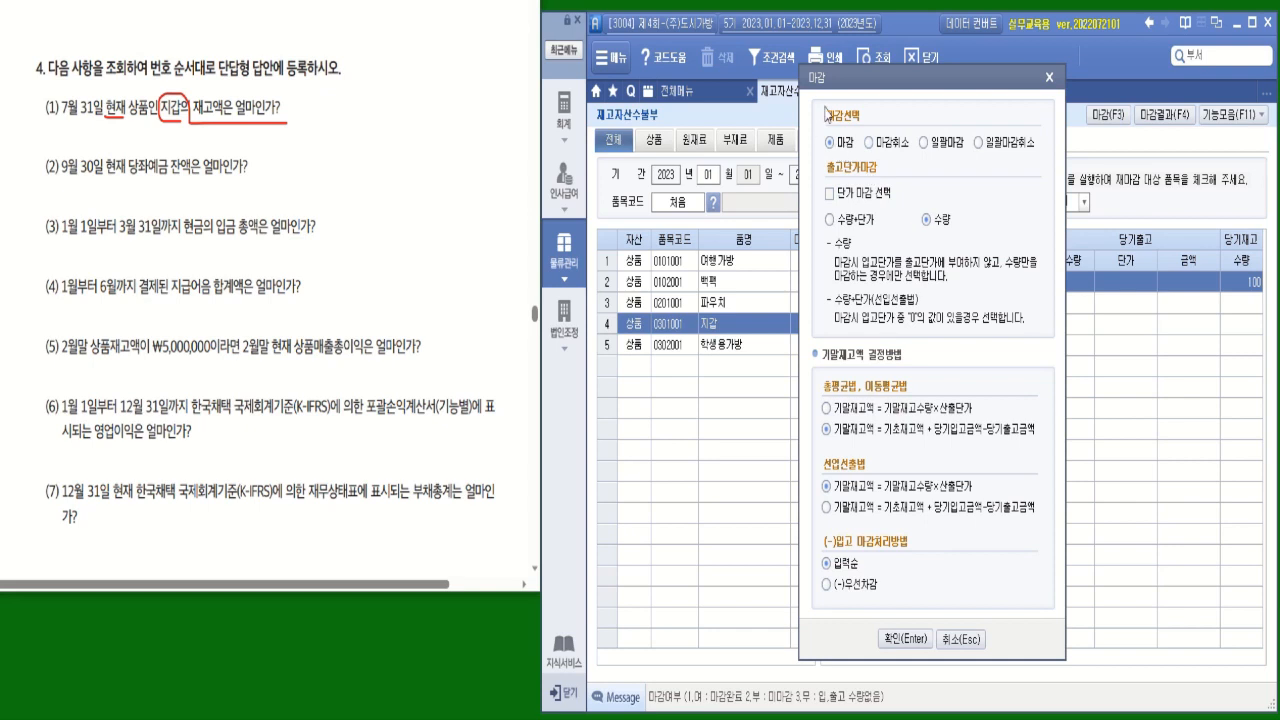
click(910, 640)
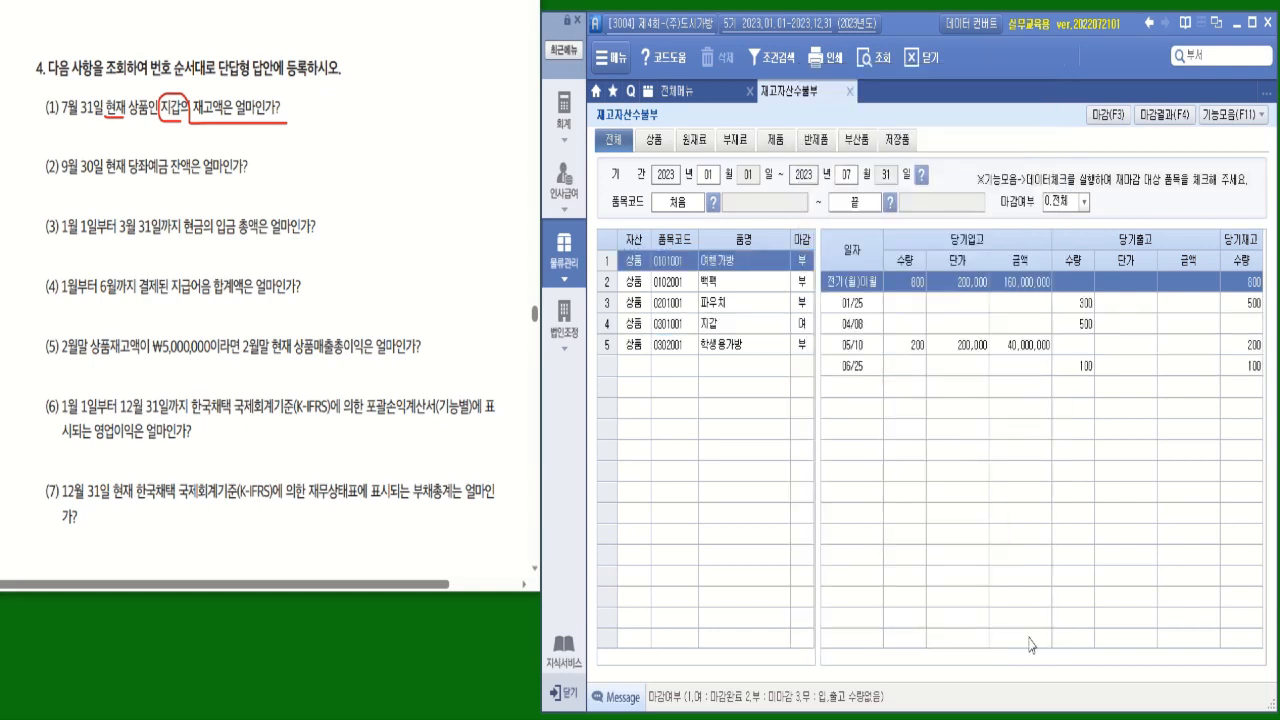
Check the July 31 inventory amount of 지갑, and cancel its January to July 2023 closing with 마감취소
click(728, 327)
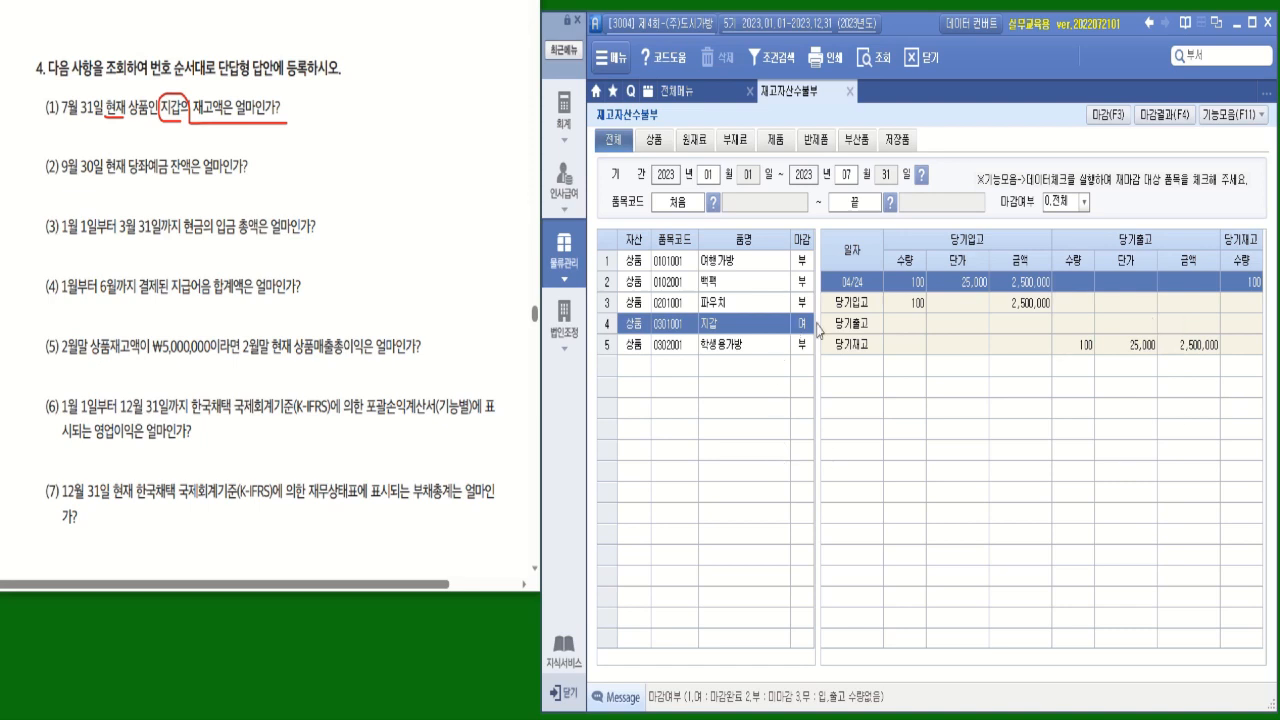
click(1107, 114)
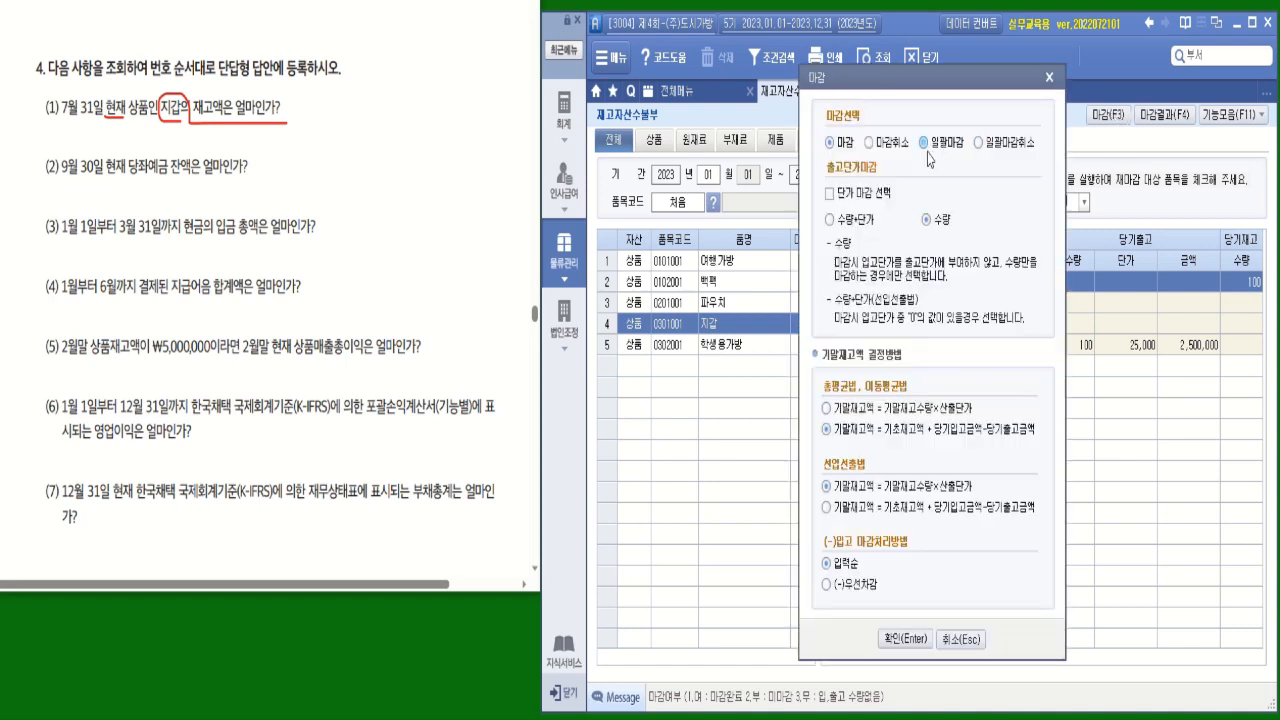
click(905, 638)
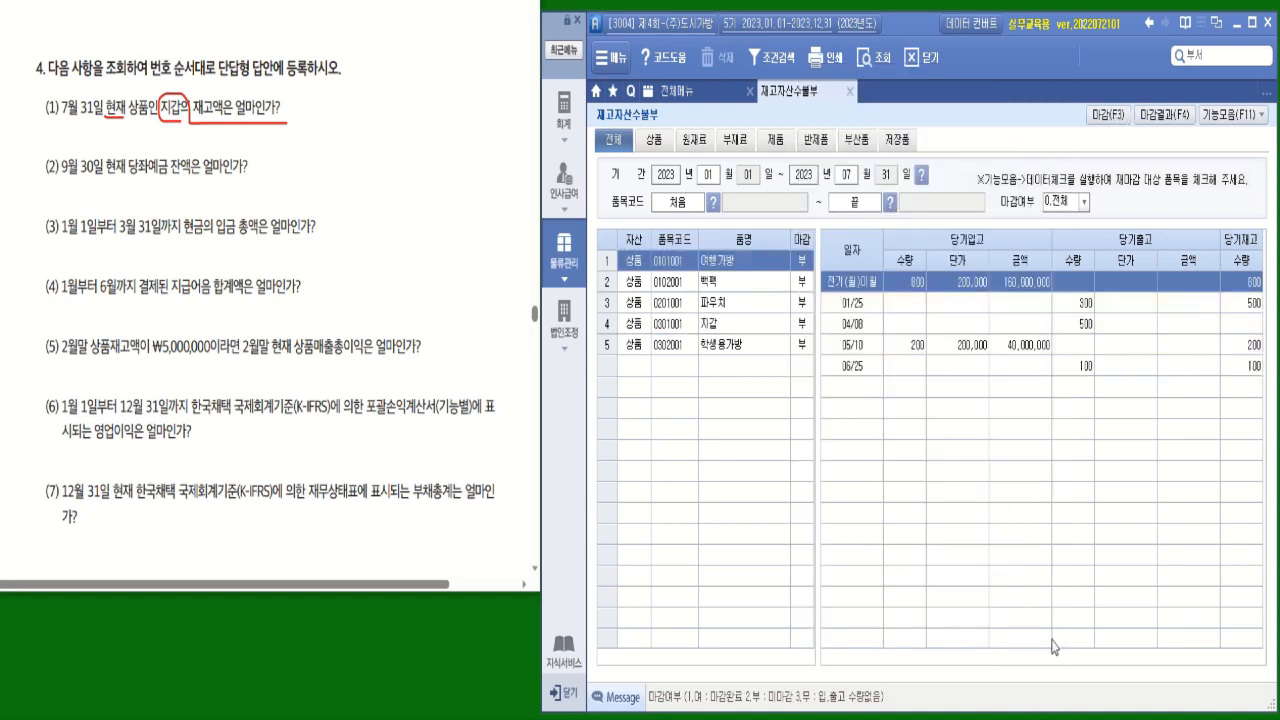
Reload 재고자산수불부 for all items for the period January 1 to December 31, 2023
click(843, 178)
text(12)
key(Return)
key(Return)
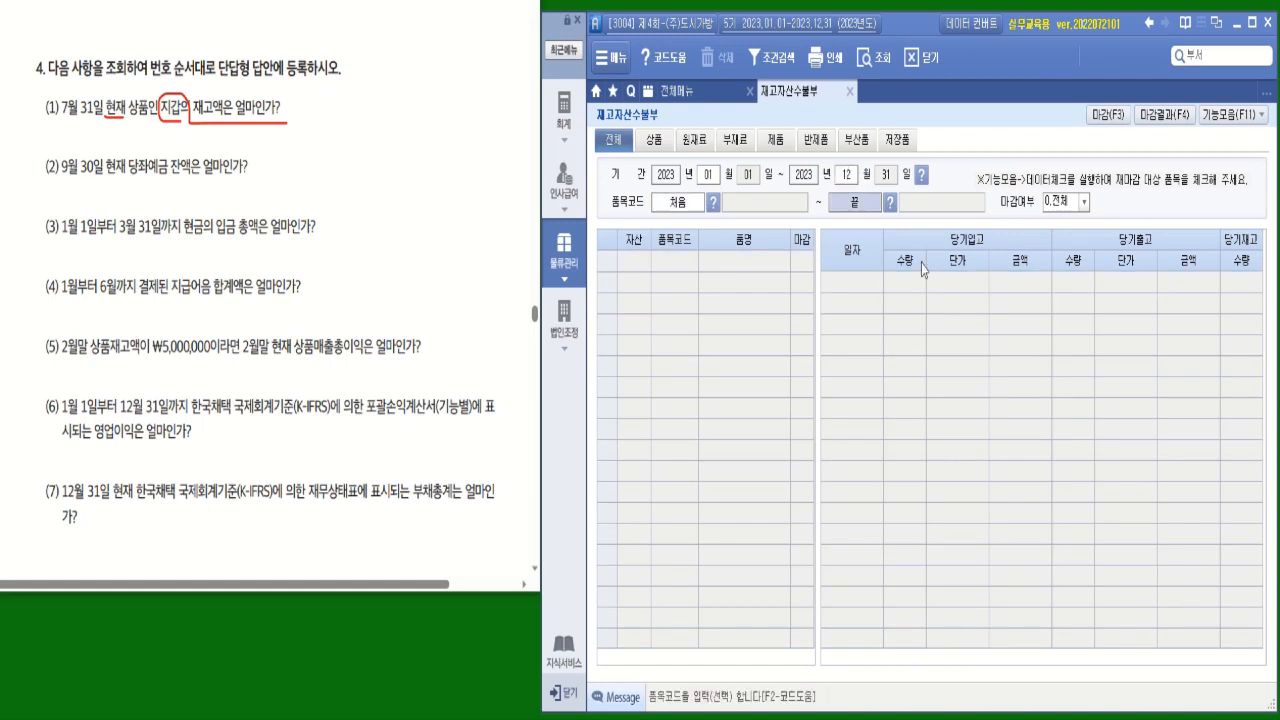
key(Return)
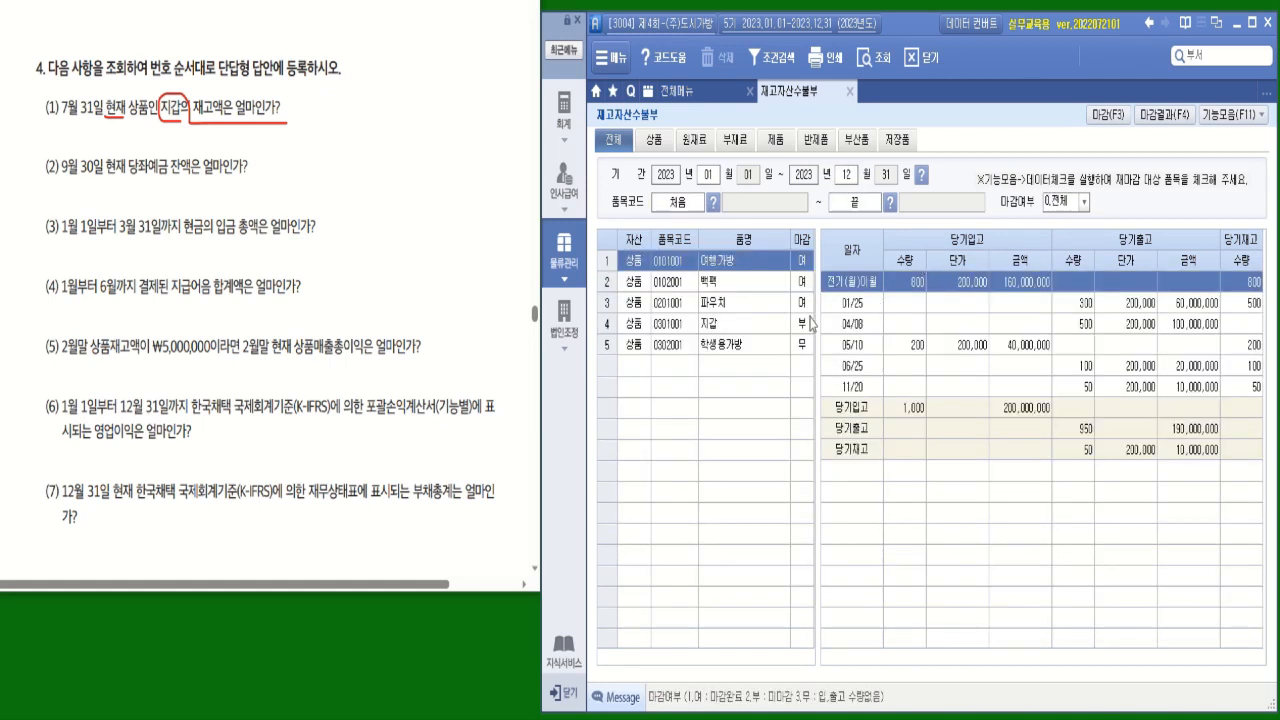
Run 마감 on 지갑 for January to December 2023, and show its closed stock record
click(758, 324)
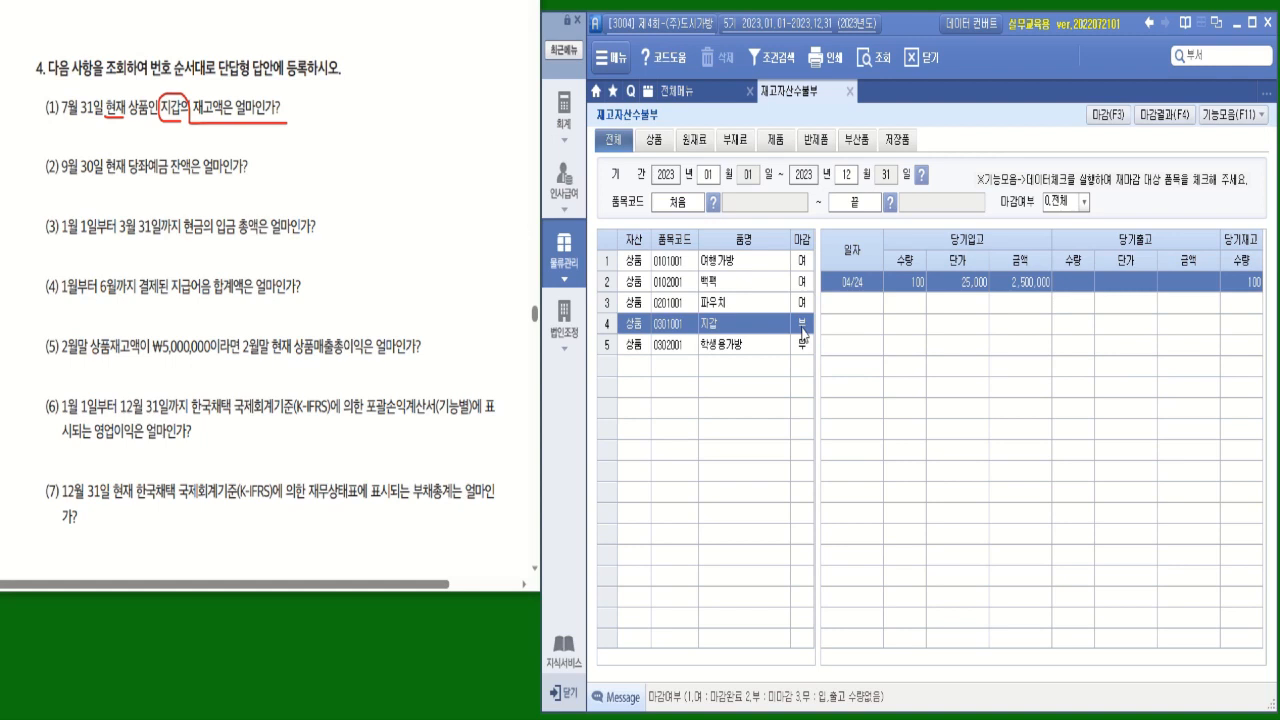
click(1107, 115)
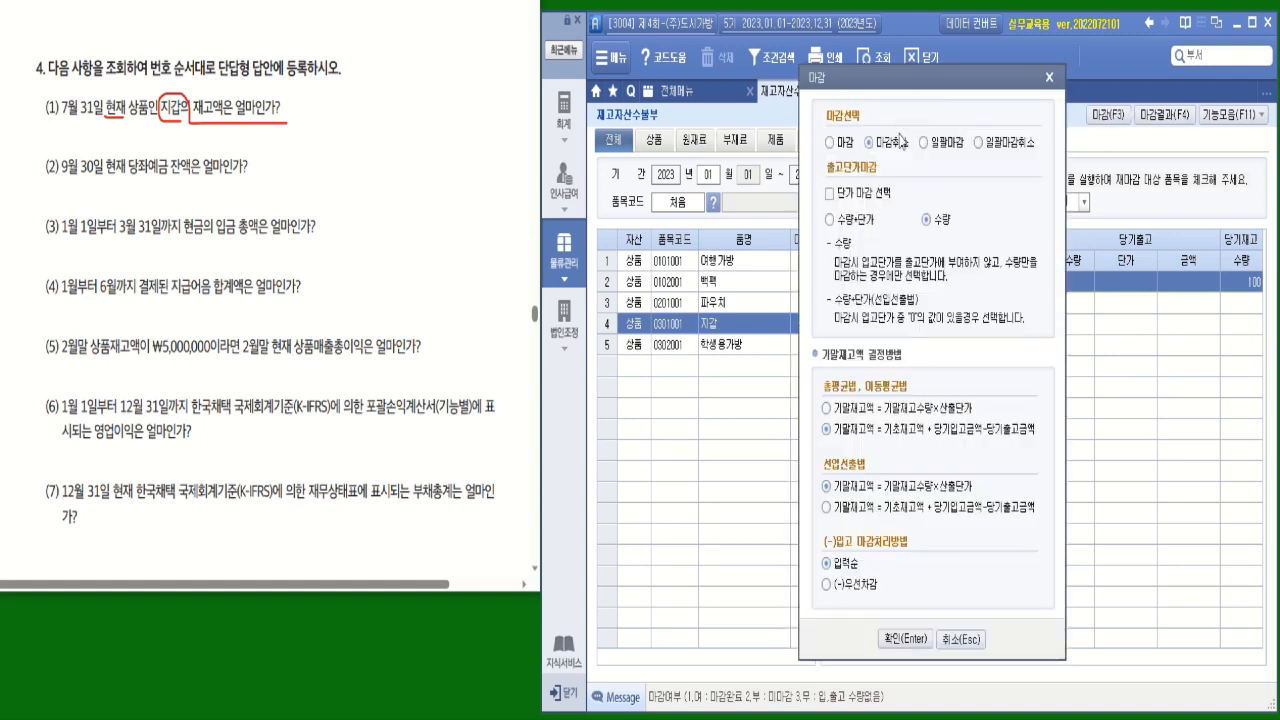
click(841, 146)
drag(890, 67, 1062, 75)
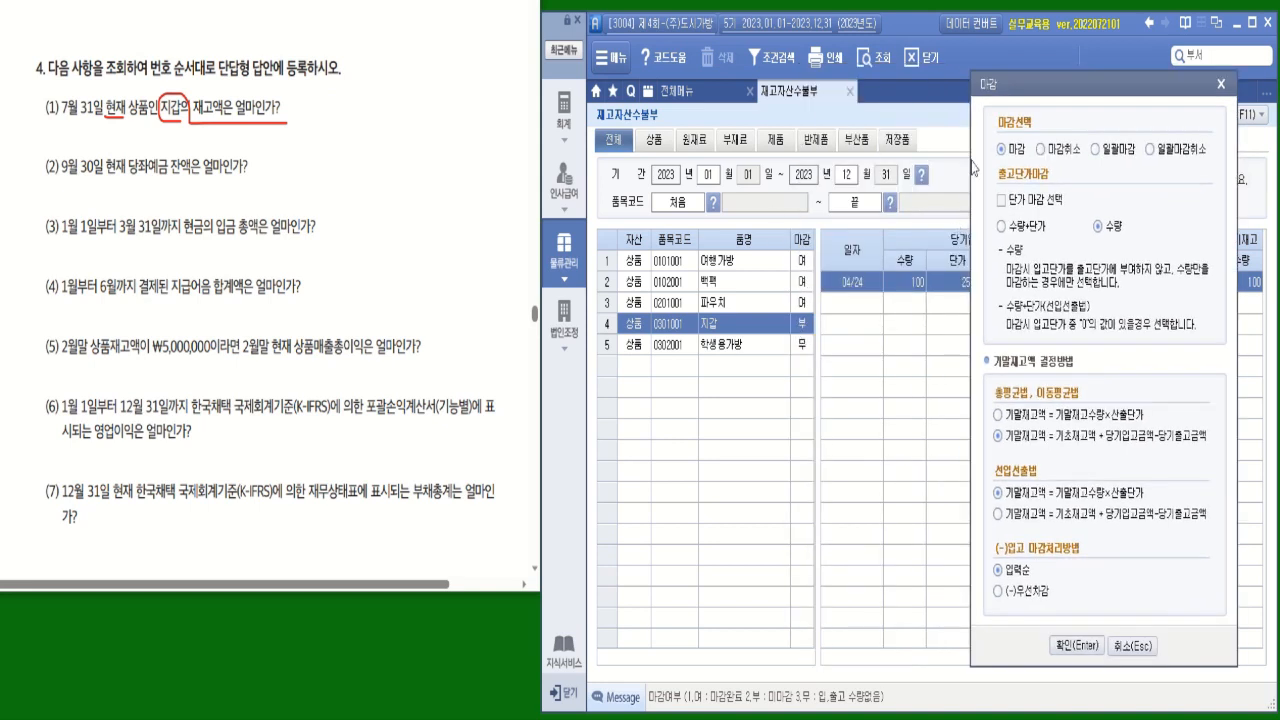
click(1078, 646)
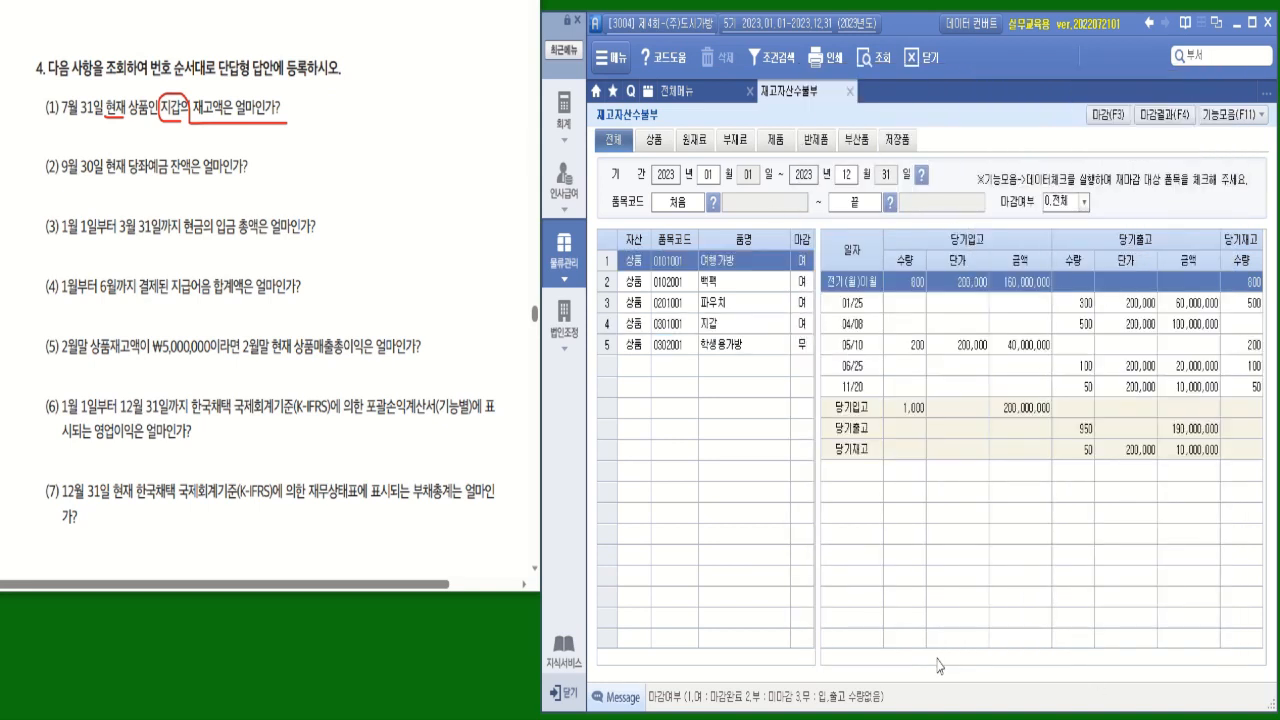
click(772, 327)
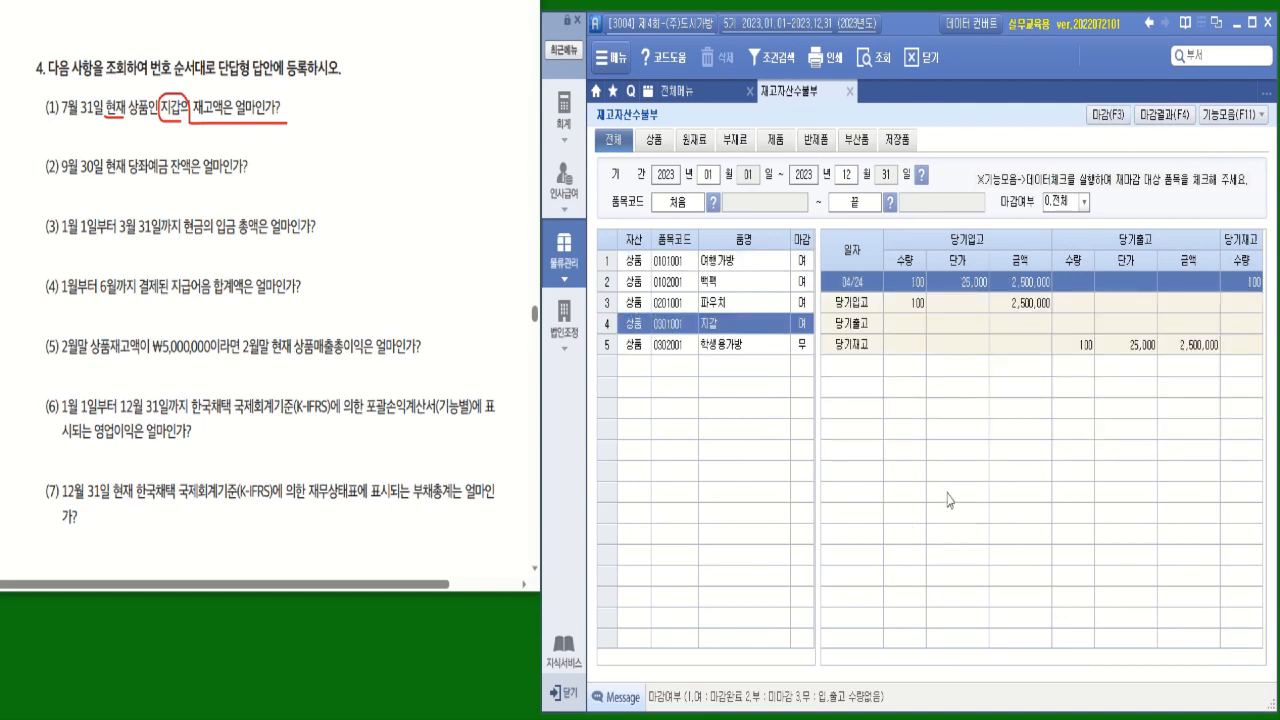
Query 재고자산수불부 for all items through July 2023, and check the closing status and movements of 지갑
click(840, 177)
text(07)
key(Return)
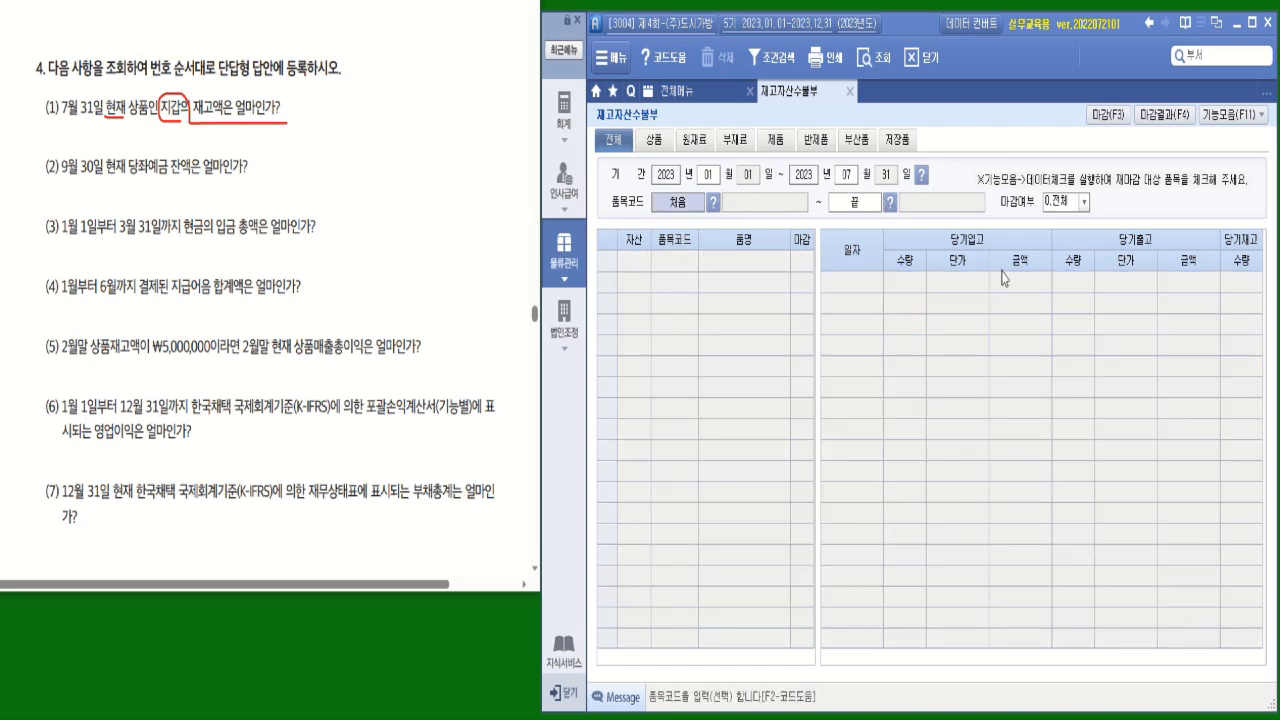
key(Return)
key(Return)
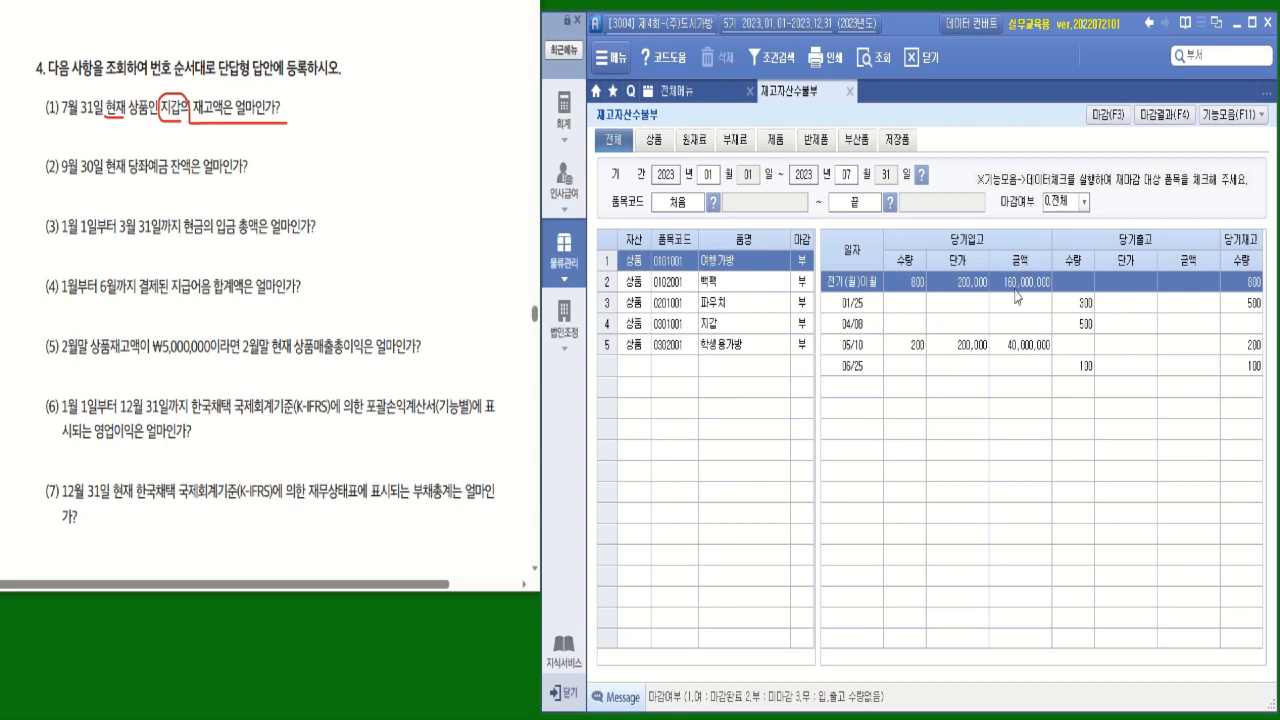
click(767, 336)
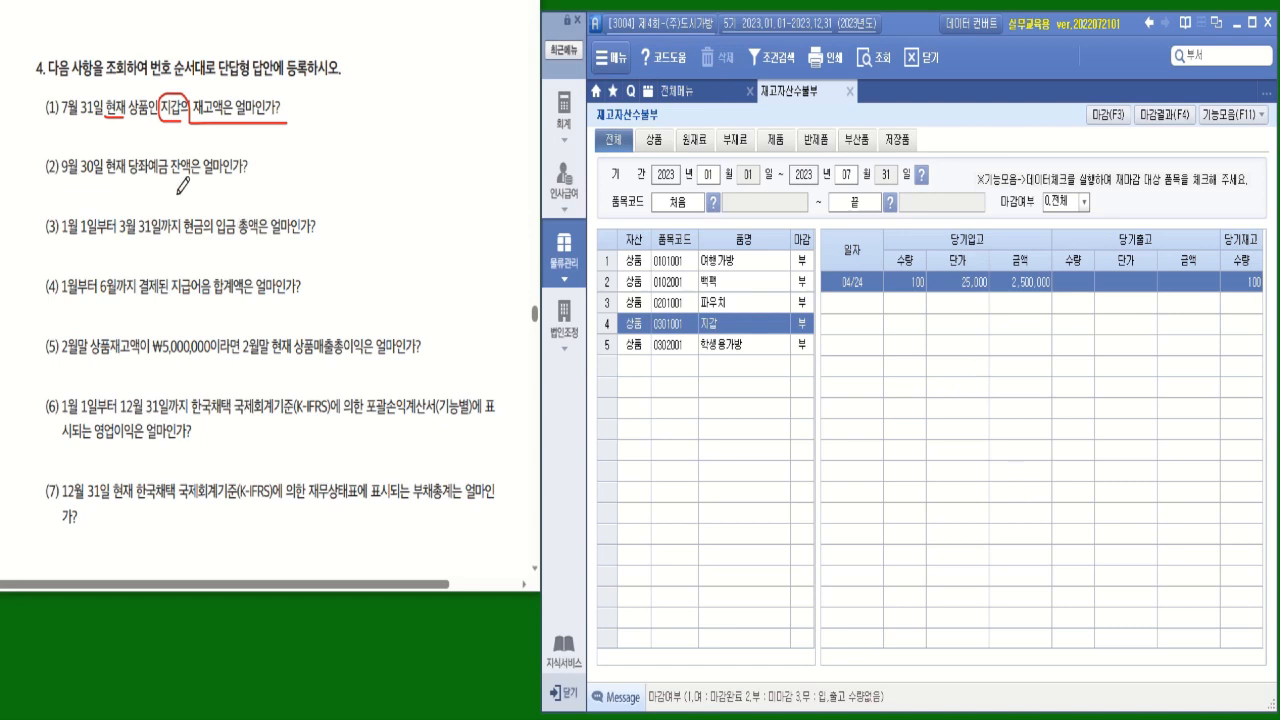
Underline 당좌예금 잔액 in question (2), and look up the 당좌예금 debit balance in 합계잔액시산표 as of September 30, 2023
drag(172, 176, 247, 180)
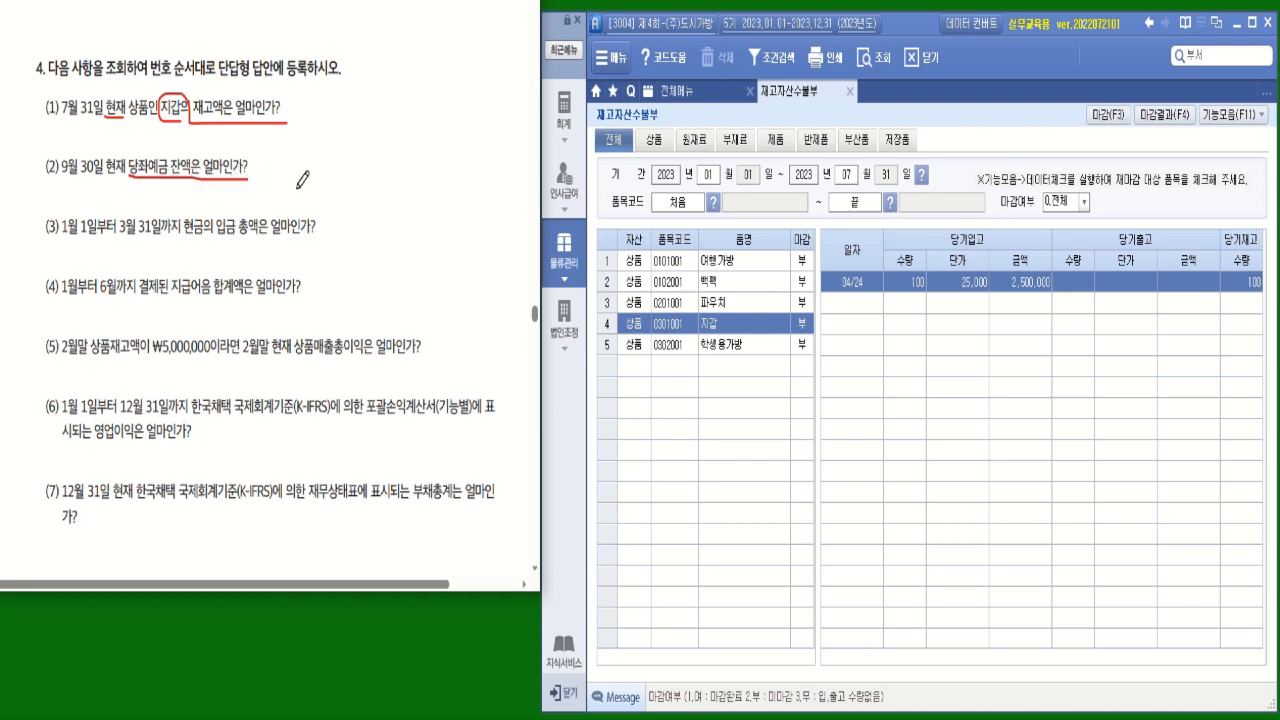
click(712, 92)
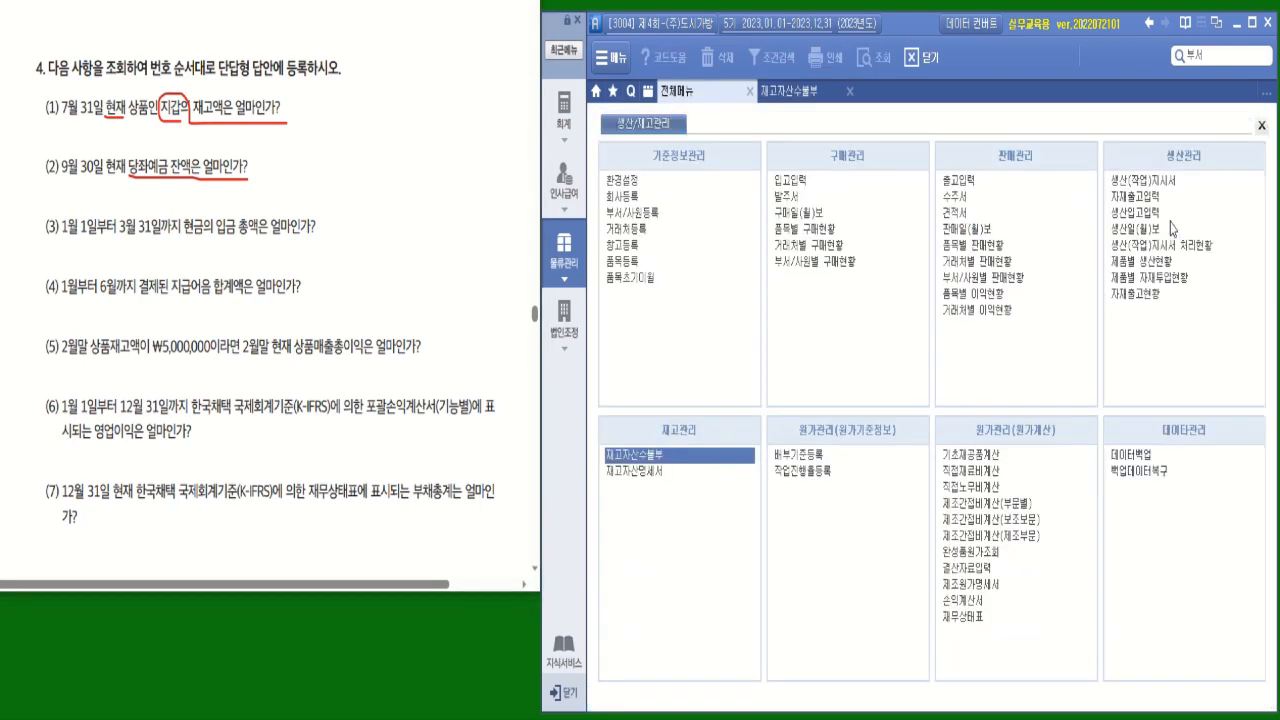
click(564, 108)
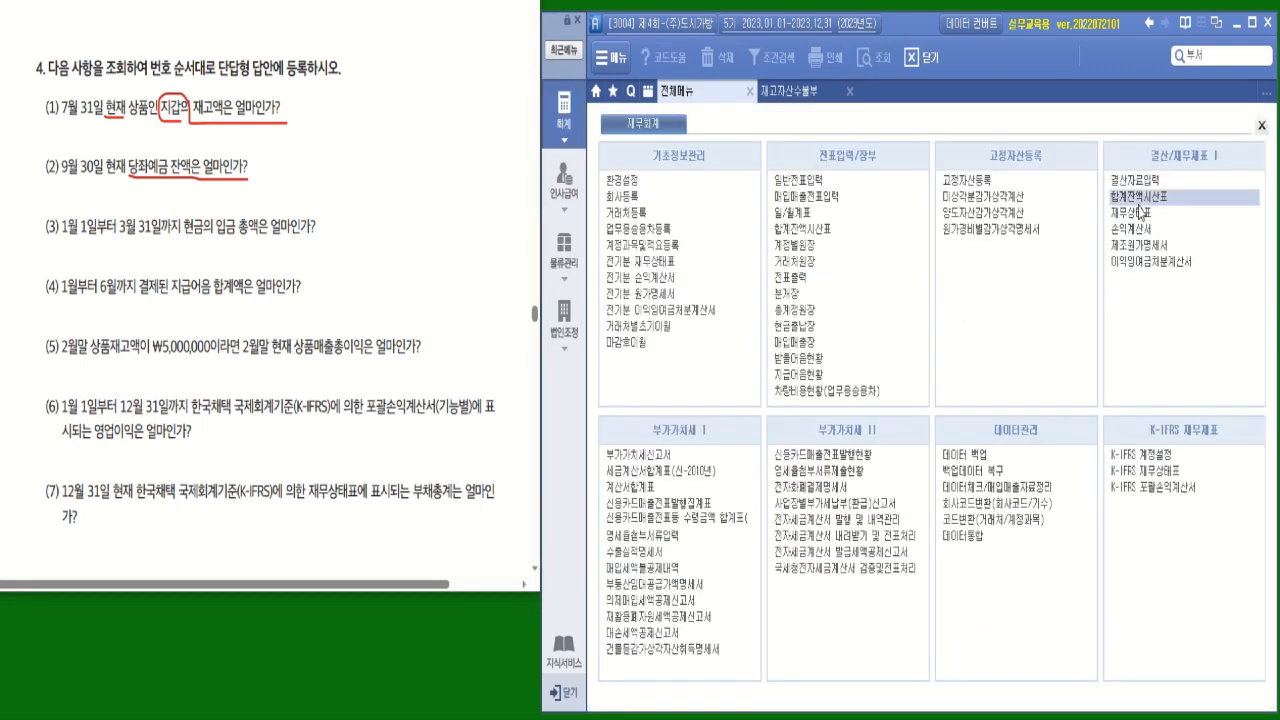
click(1138, 198)
click(708, 179)
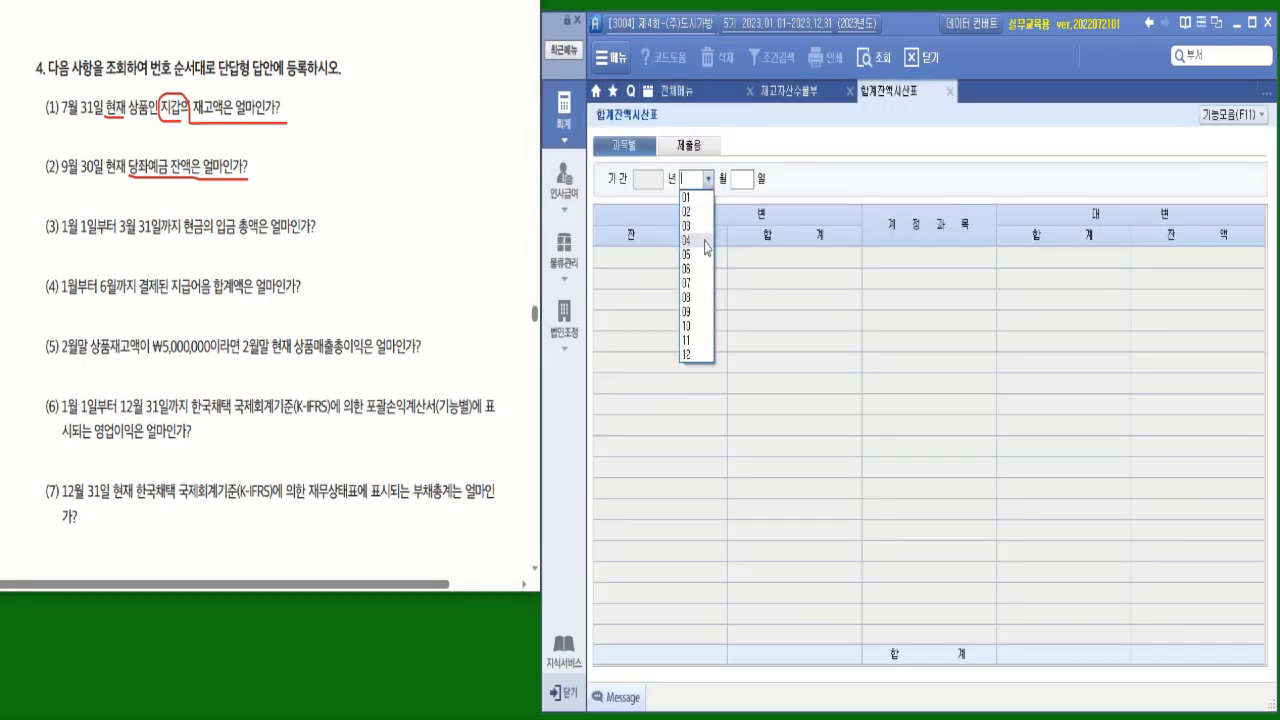
click(698, 311)
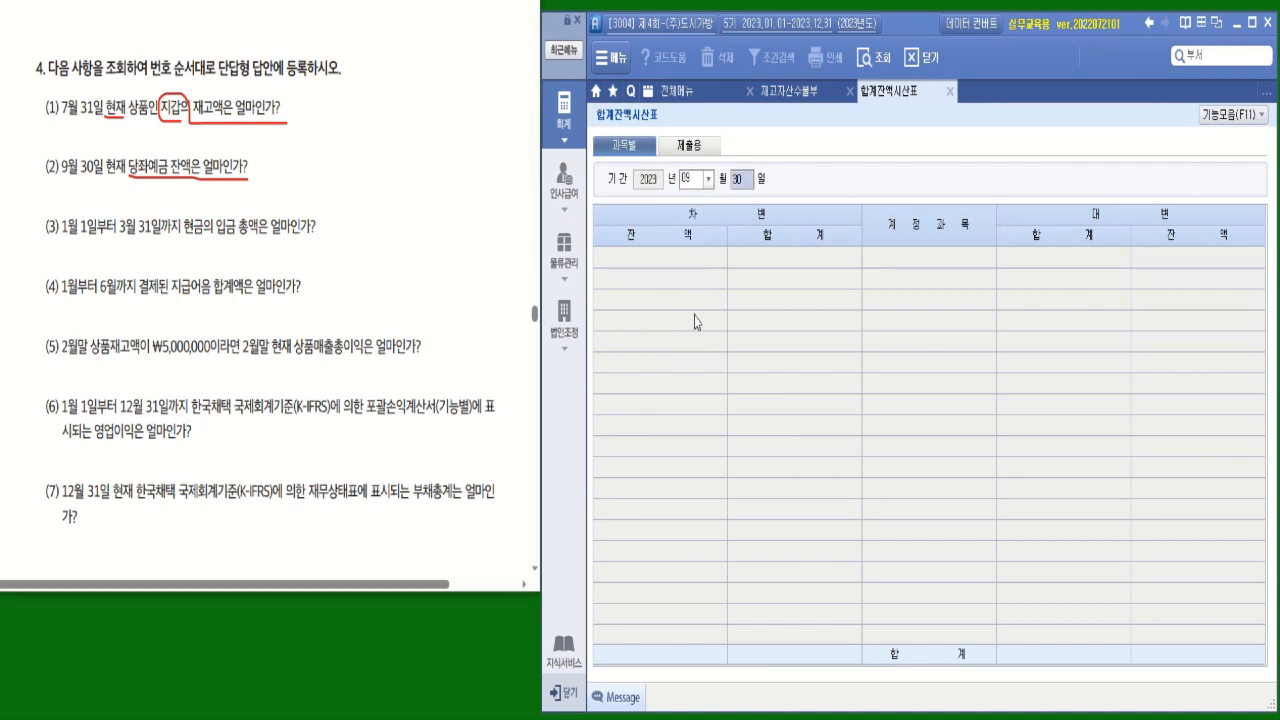
click(873, 77)
click(929, 320)
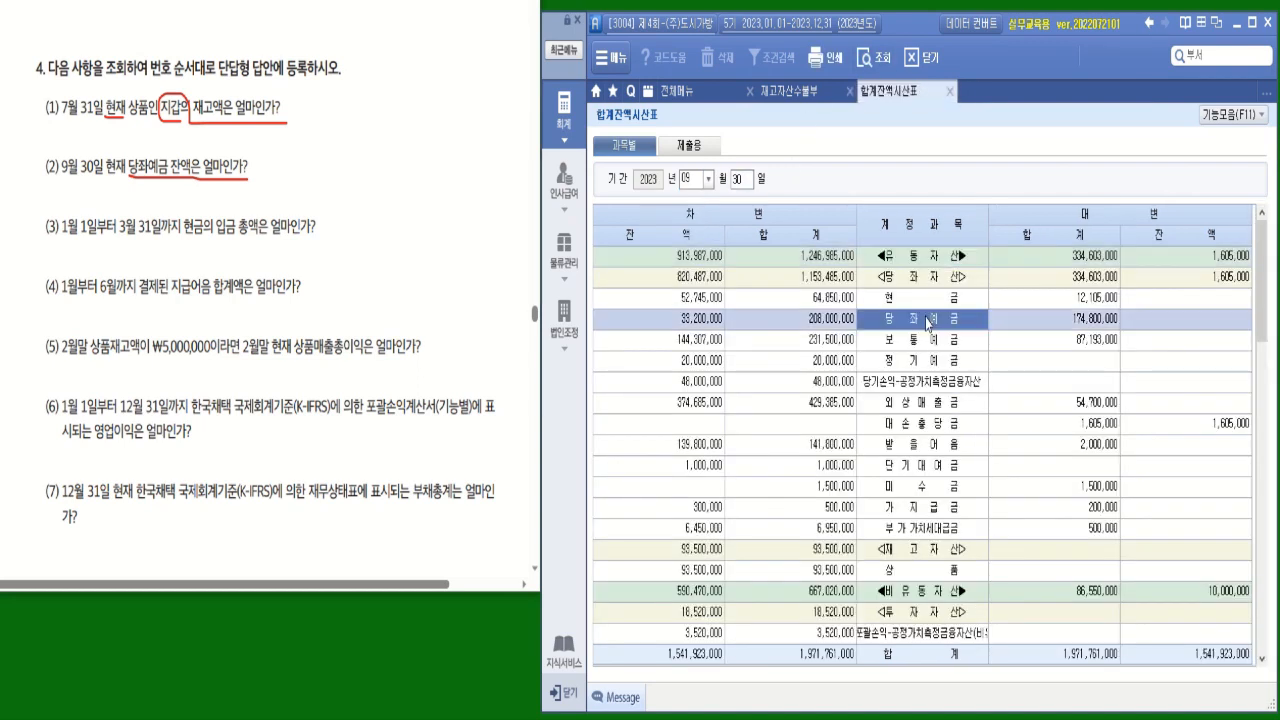
click(717, 326)
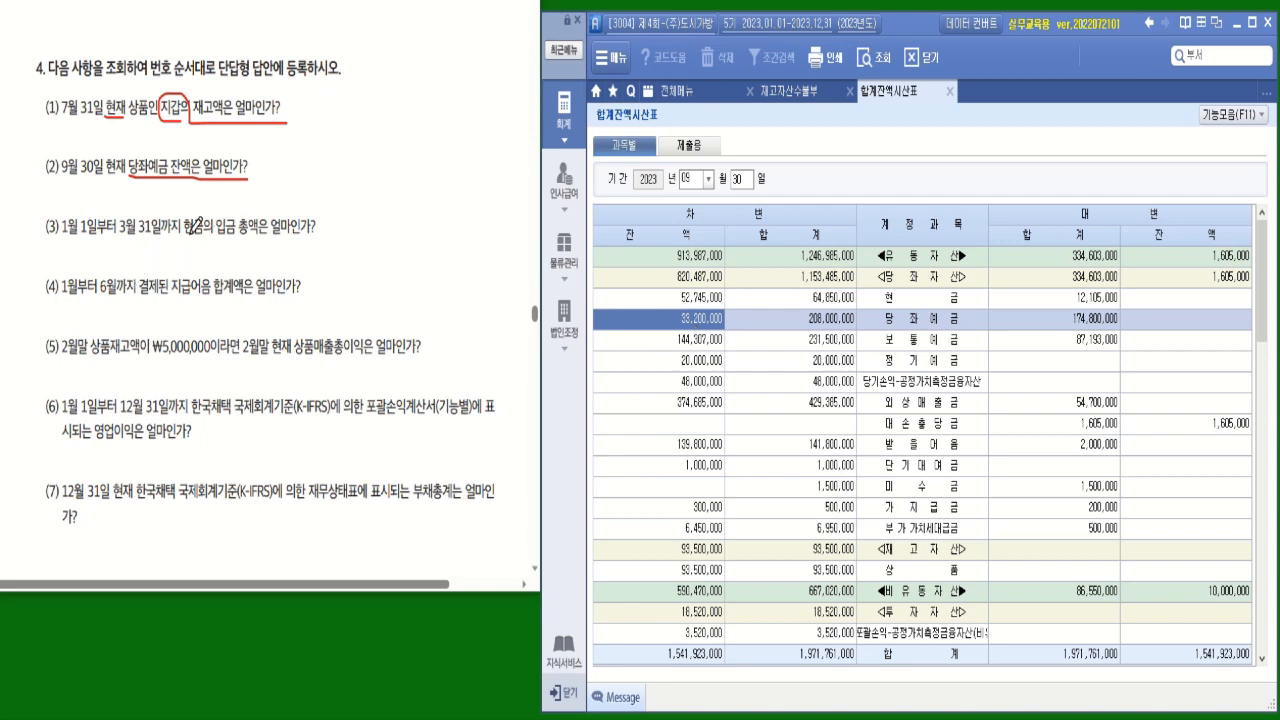
Mark the cash receipts total asked for in question (3), and query 현금출납장 for January 1 to March 31, 2023
drag(186, 239, 314, 234)
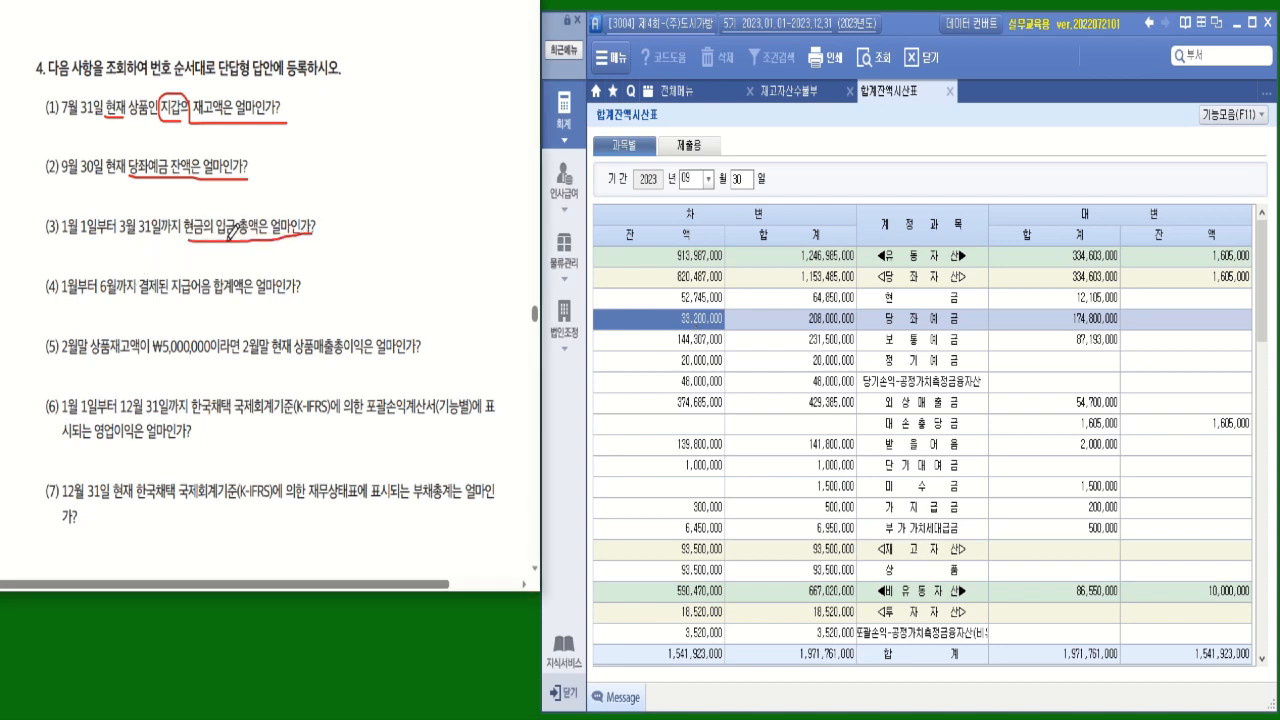
mouse_move(222, 240)
mouse_down()
mouse_move(220, 212)
mouse_move(238, 237)
mouse_up()
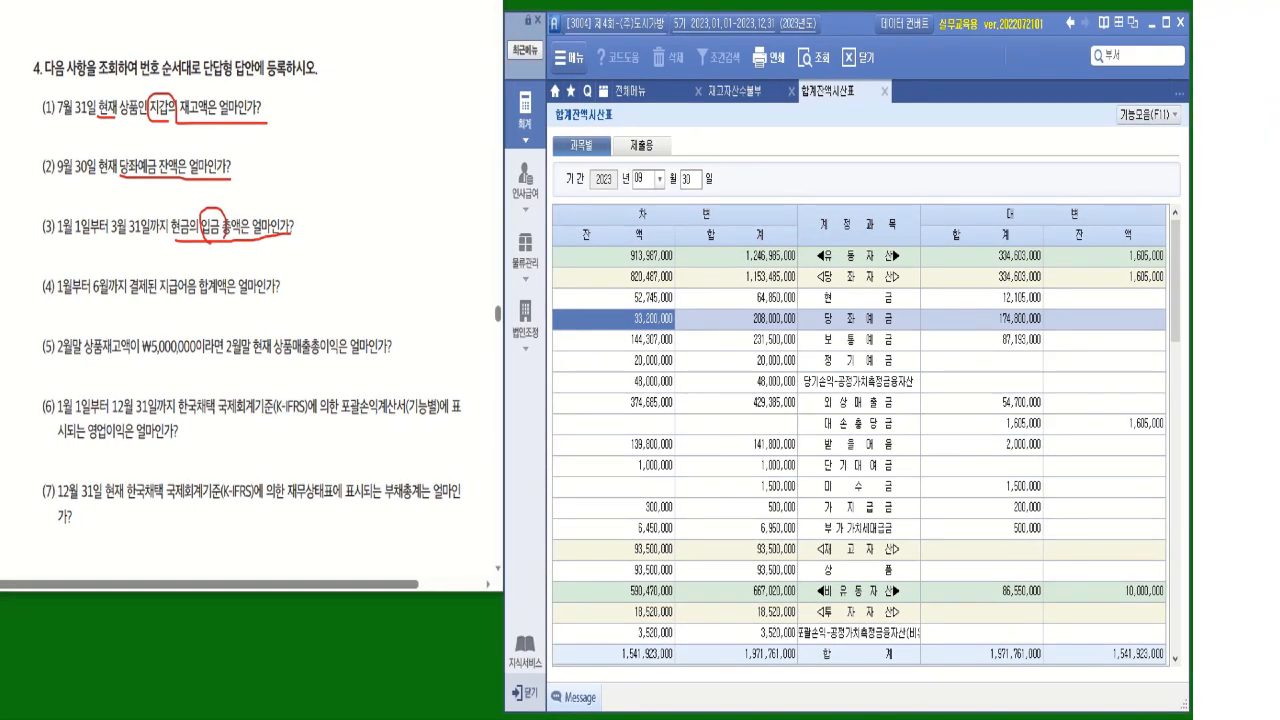
click(638, 90)
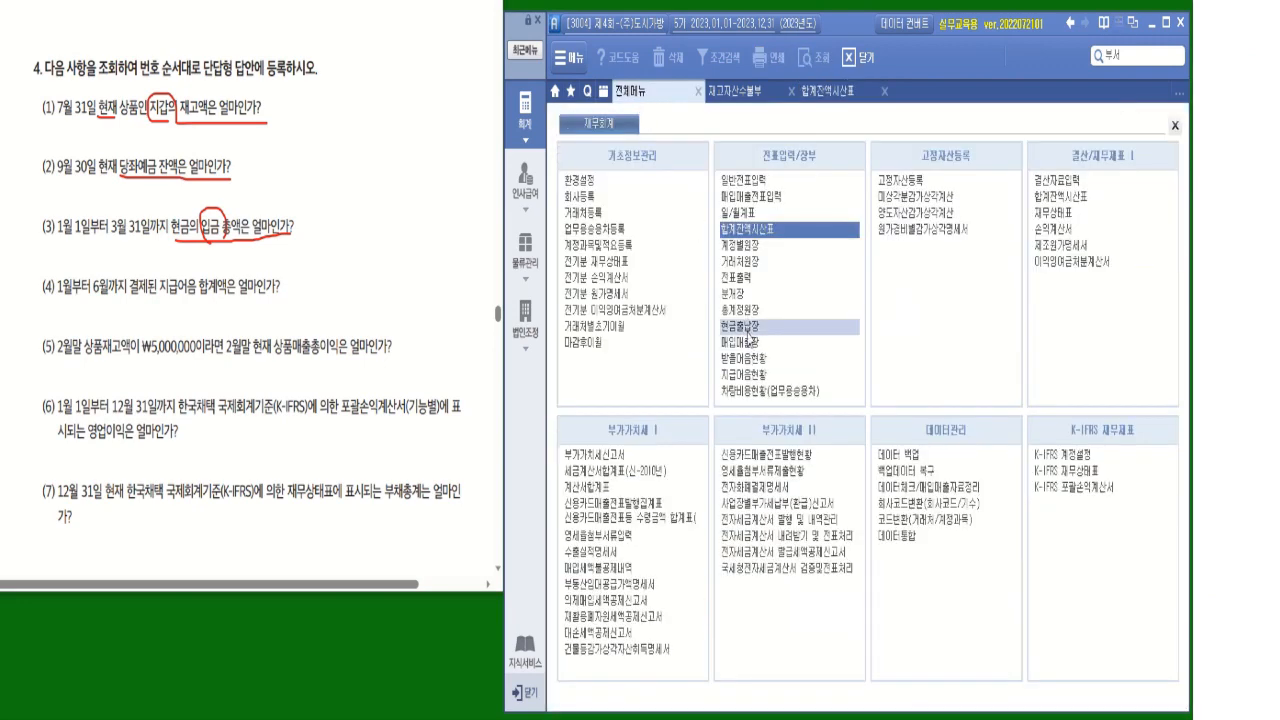
click(746, 328)
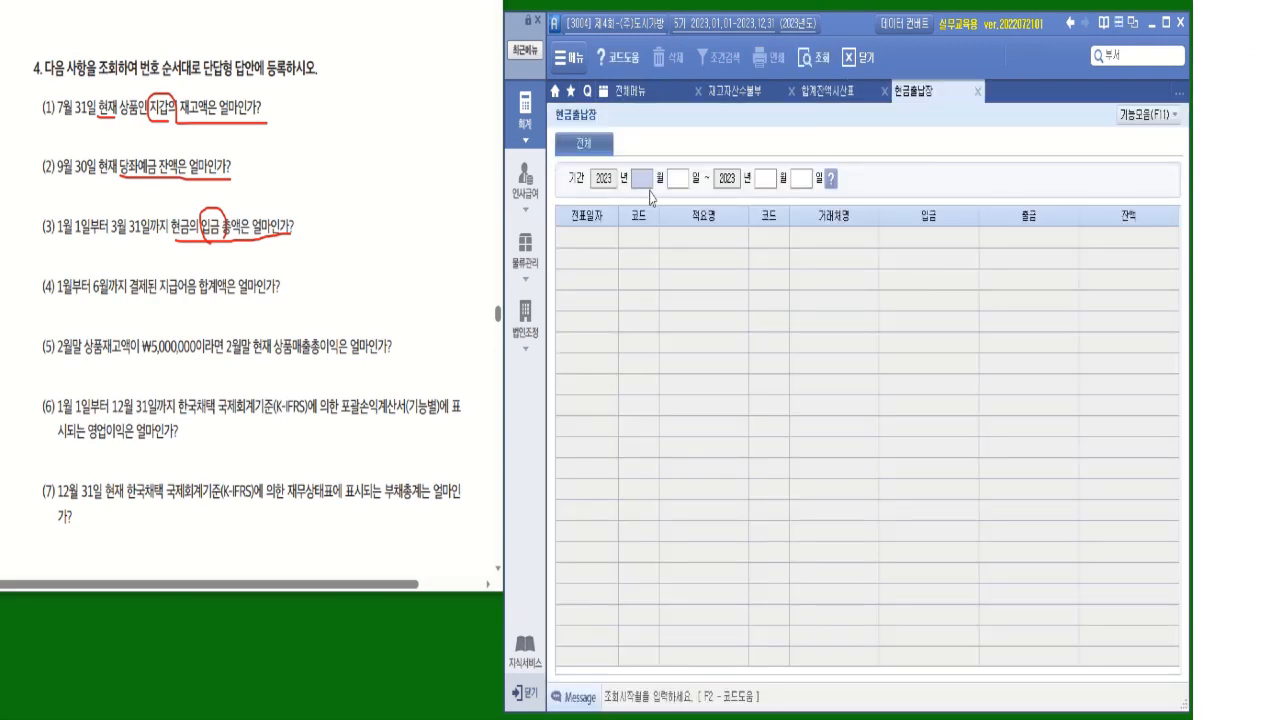
text(1)
key(Return)
text(1)
key(Return)
text(3)
key(Return)
text(31)
key(Return)
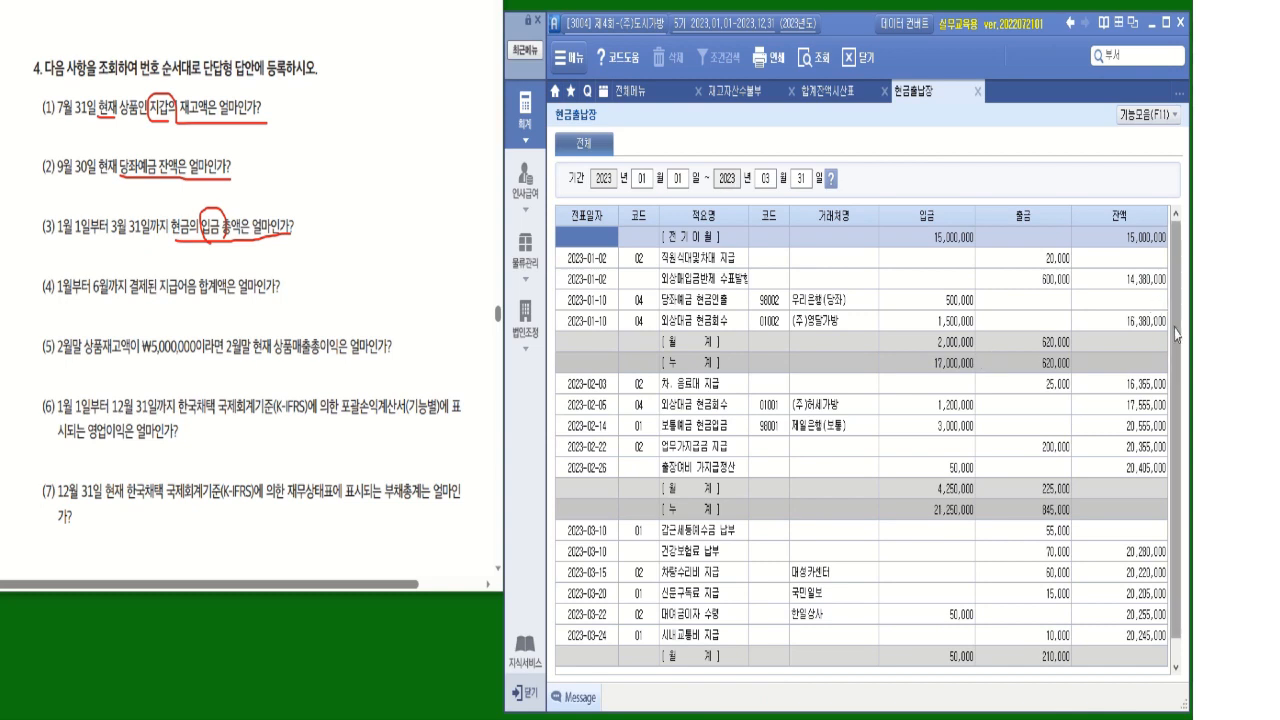
Check the March cumulative 입금 total and the 전기이월 amount in 현금출납장, and return to 전체메뉴
scroll(1173, 430, down, 1)
click(951, 660)
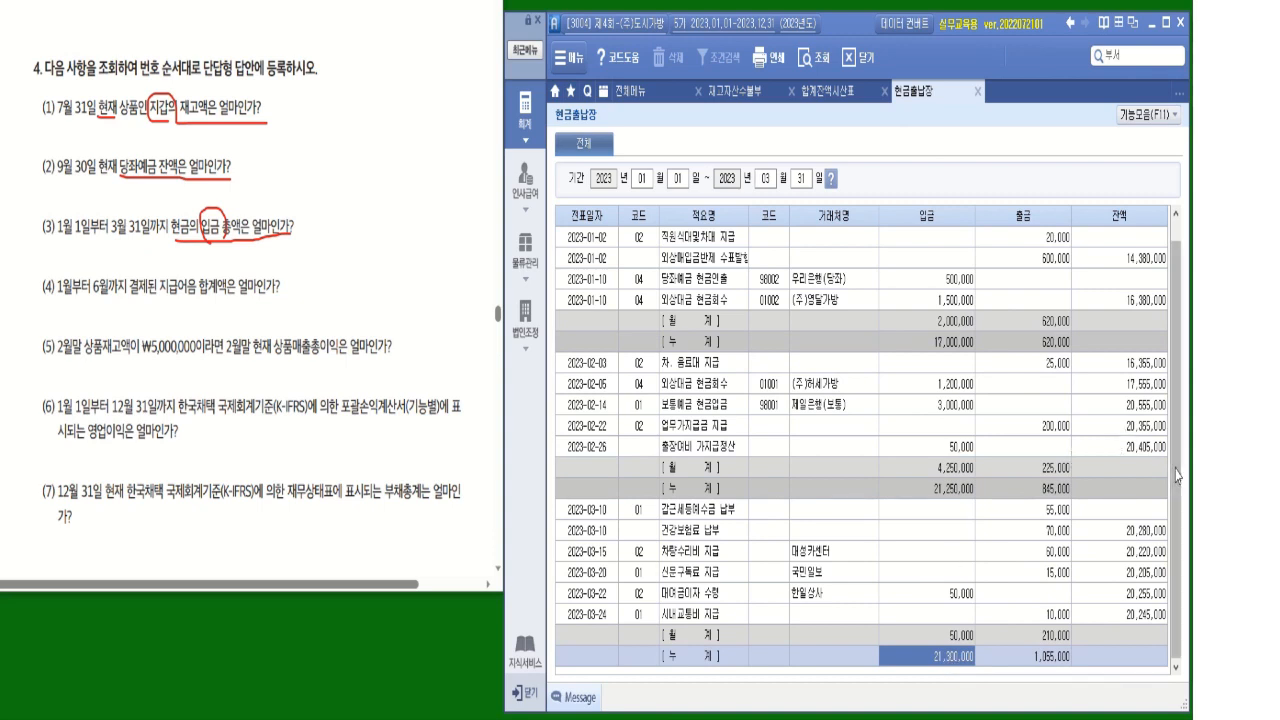
scroll(1150, 438, up, 1)
click(957, 242)
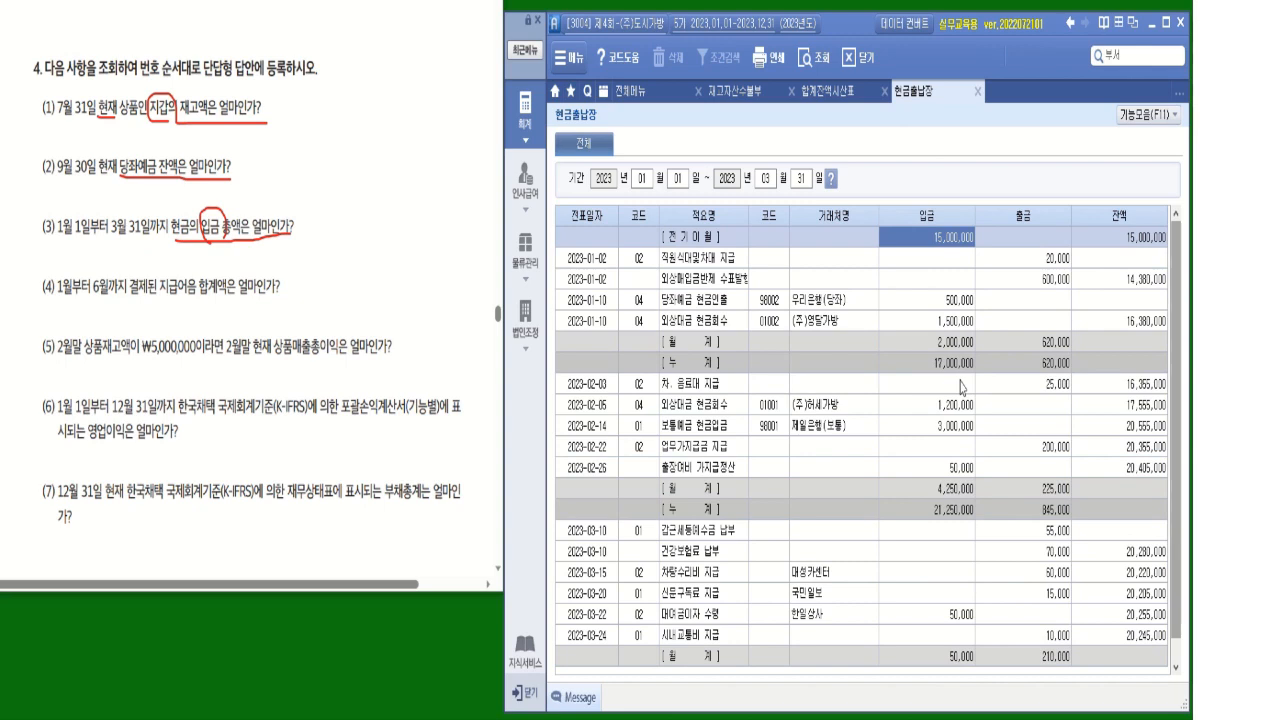
drag(1176, 367, 1189, 443)
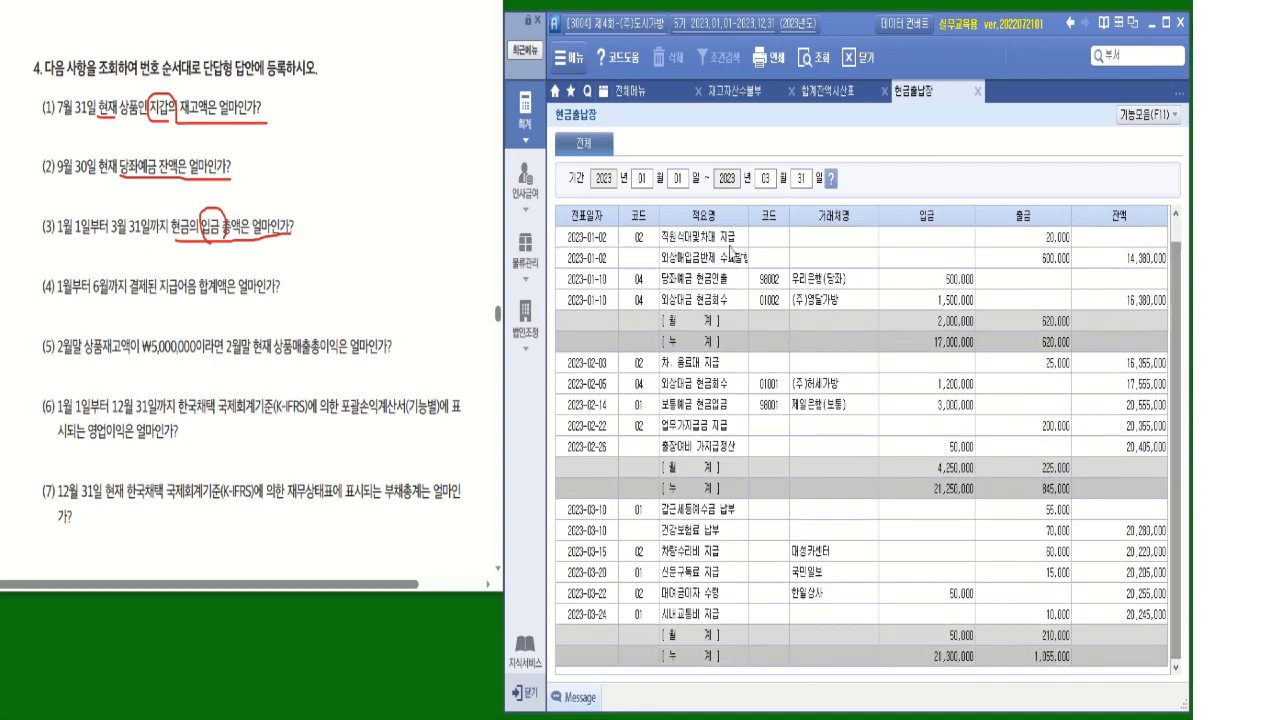
click(640, 92)
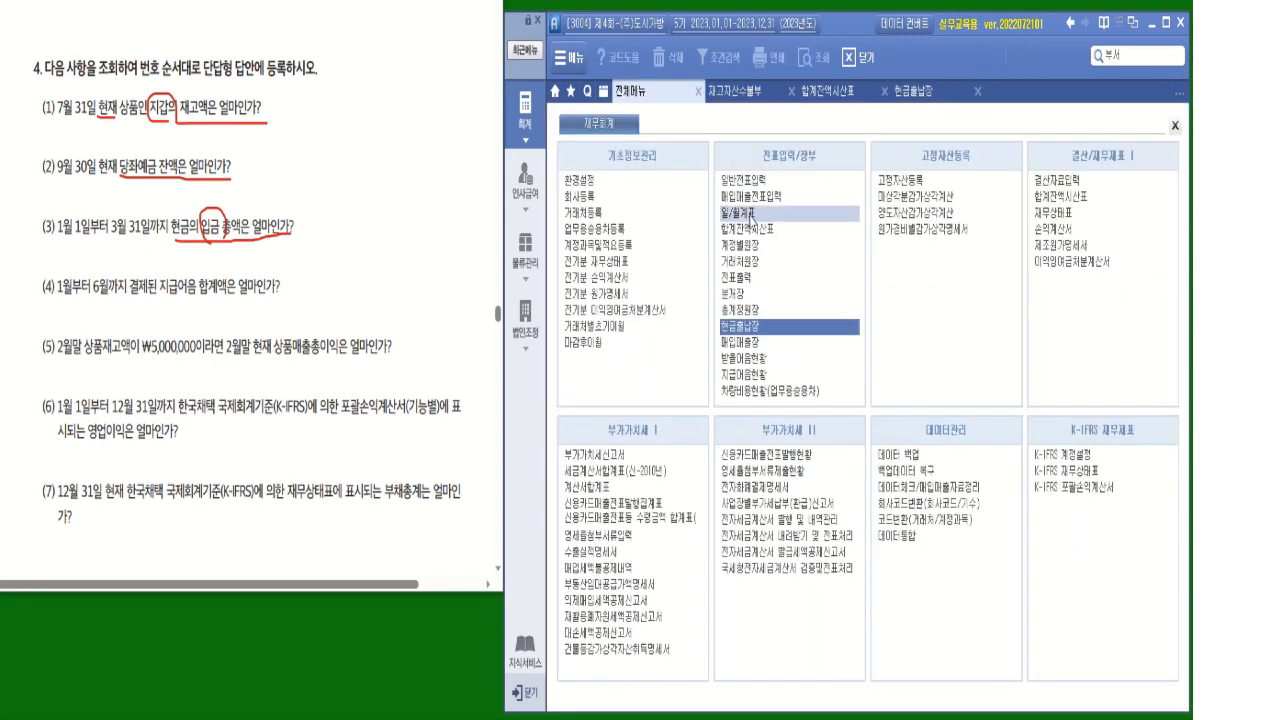
Query the monthly 월계표 in 일/월계표 for January to March 2023, and check the 지급어음 row
click(750, 213)
click(650, 145)
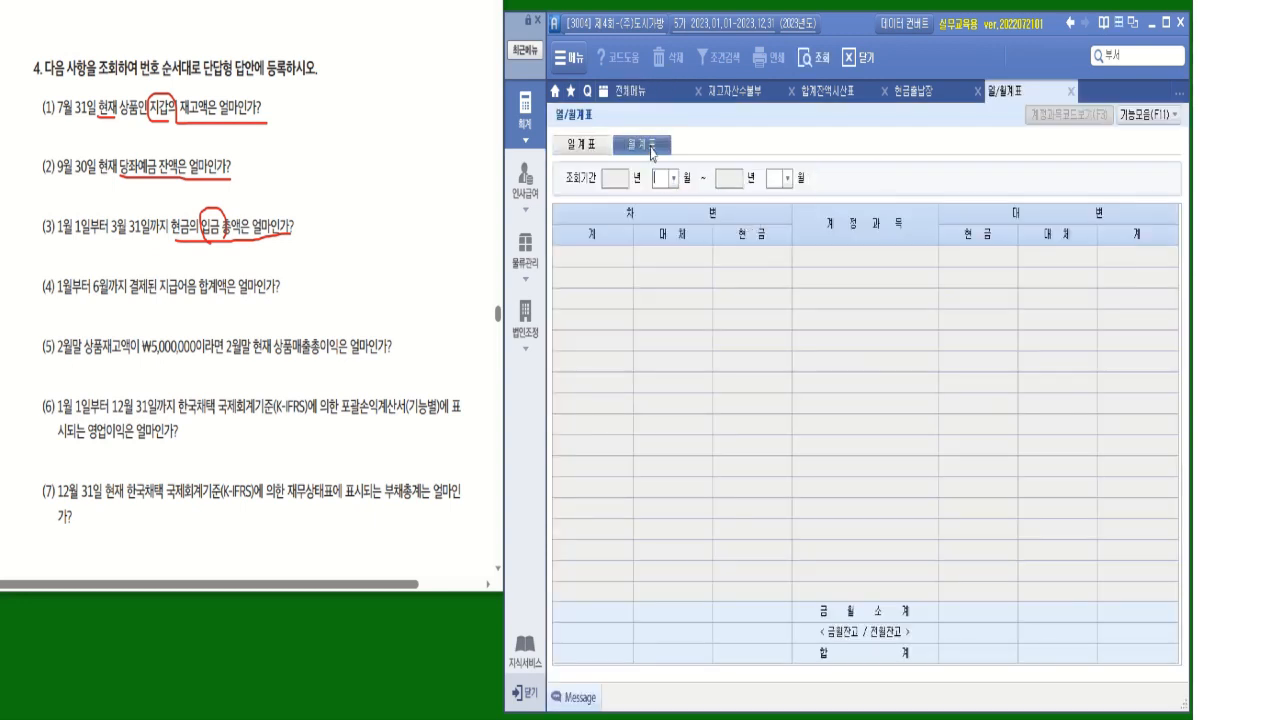
click(673, 178)
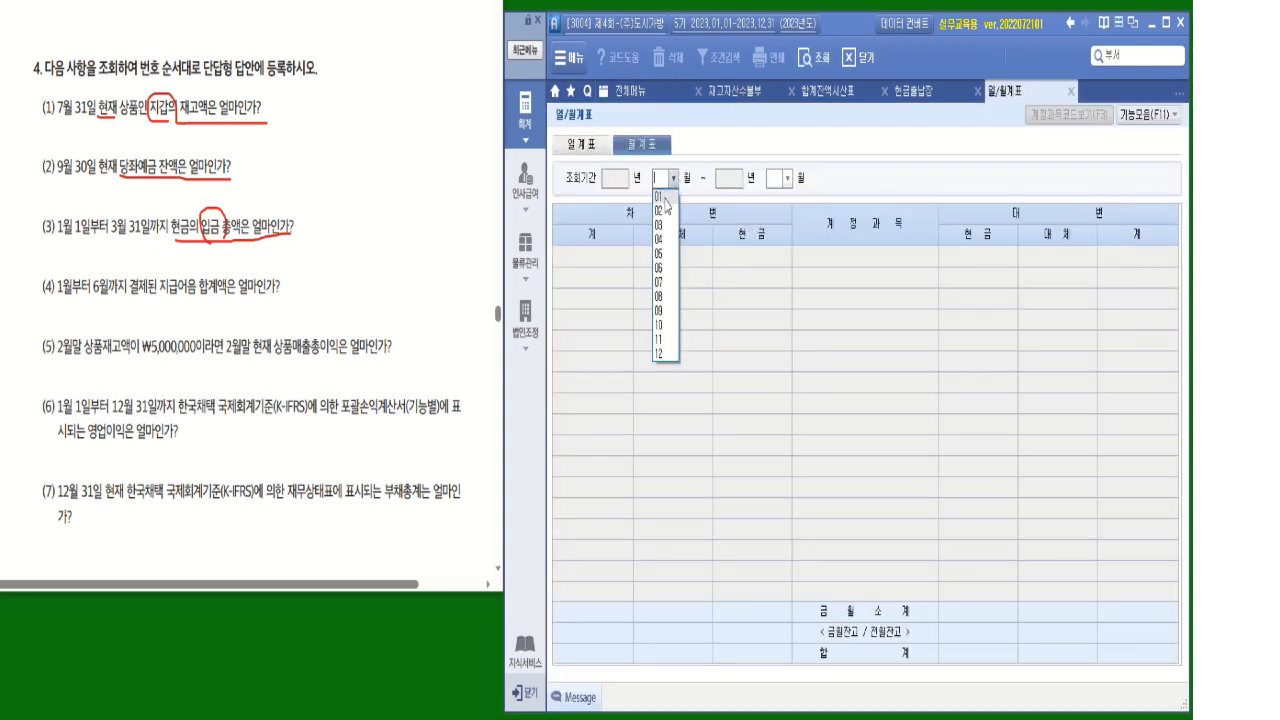
click(664, 192)
click(787, 178)
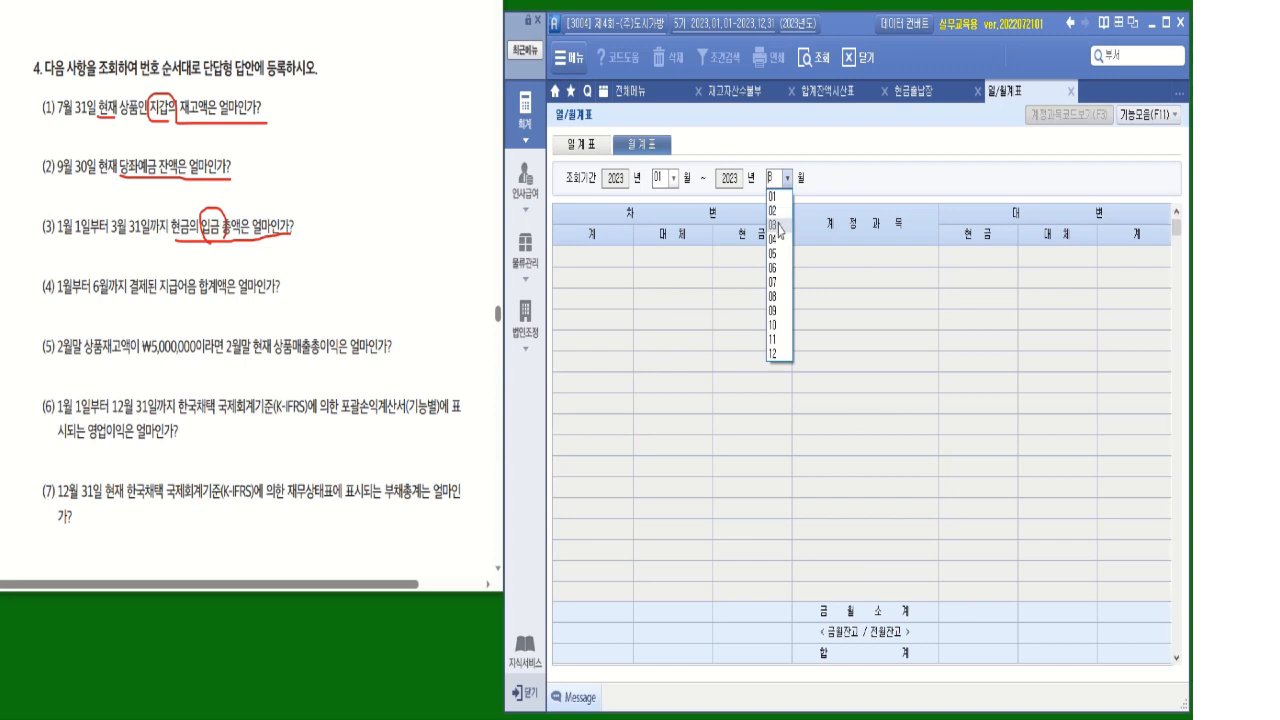
click(776, 219)
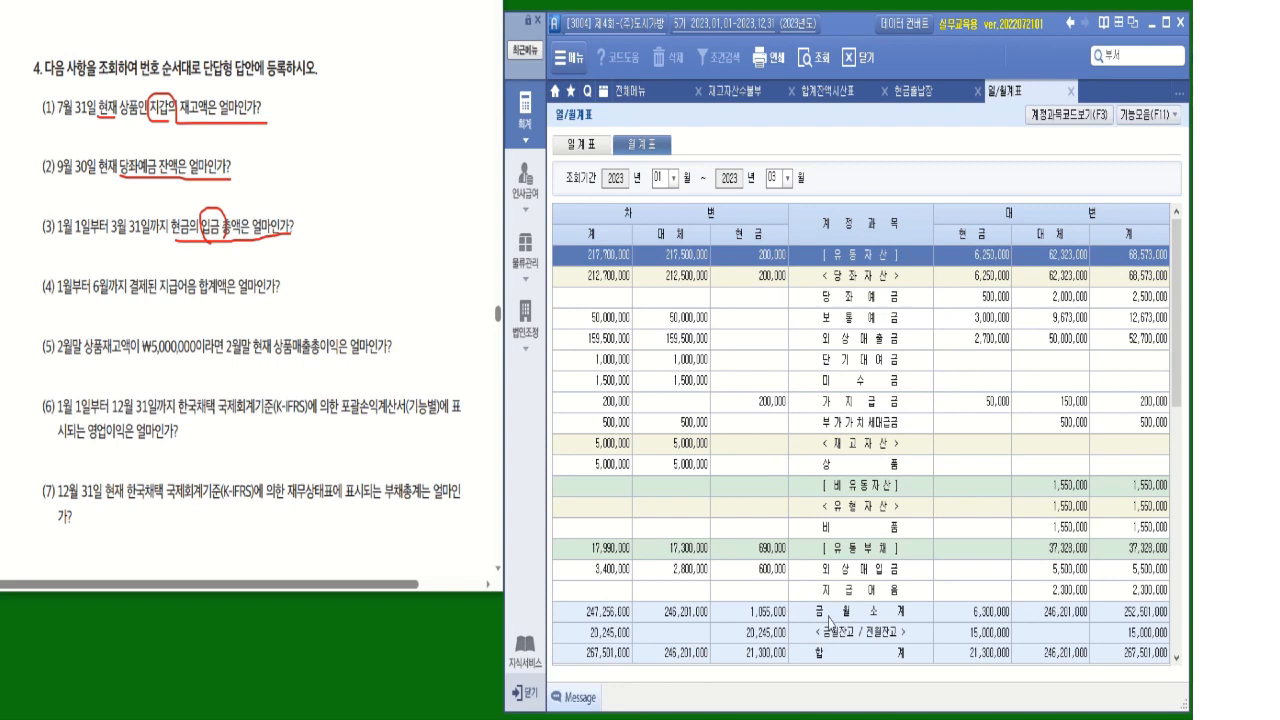
click(974, 594)
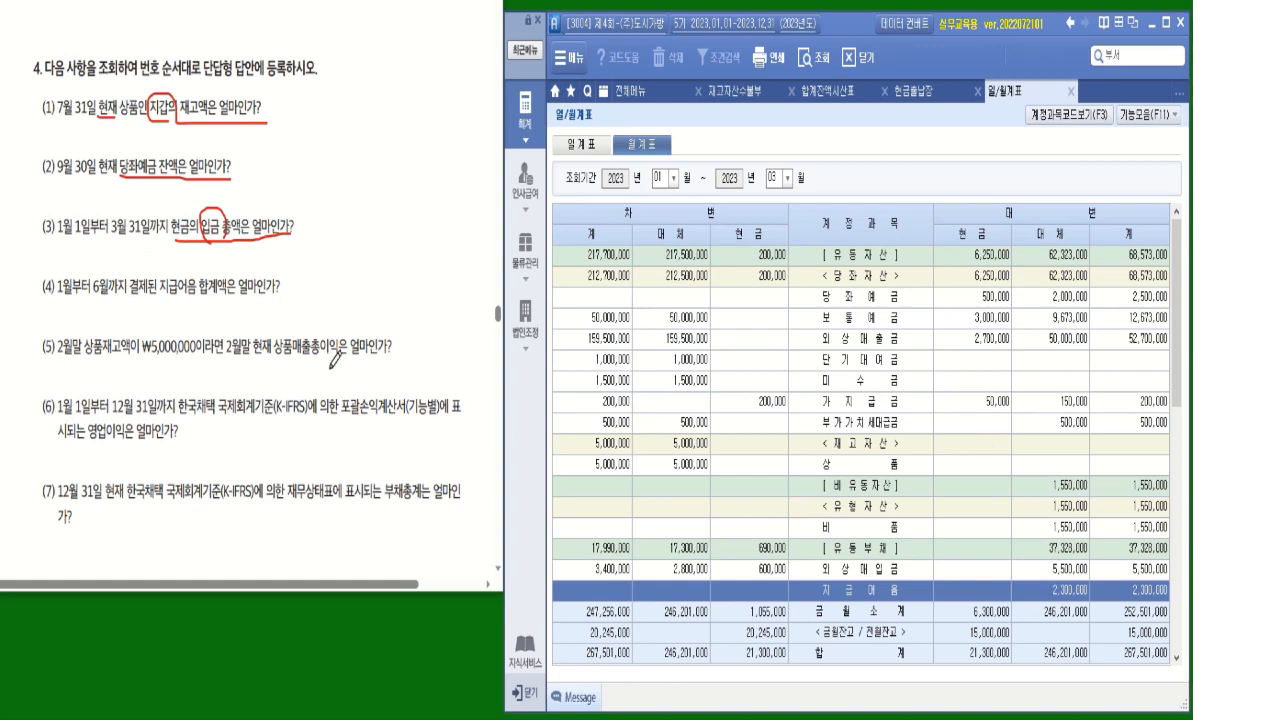
Mark the settled 지급어음 total in question (4), extend the 월계표 query to June 2023, and look up the 지급어음 debit amount
drag(158, 301, 229, 297)
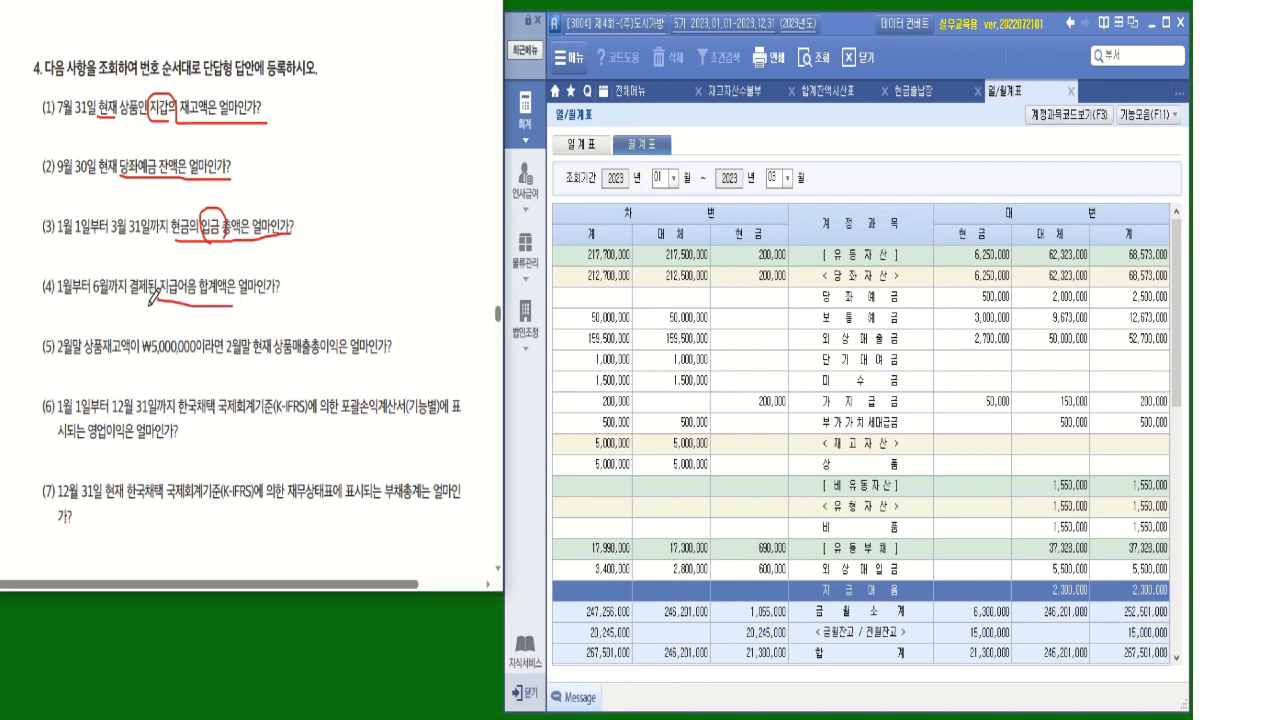
mouse_move(152, 300)
mouse_down()
mouse_move(124, 282)
mouse_move(166, 266)
mouse_move(150, 291)
mouse_up()
click(788, 178)
click(778, 268)
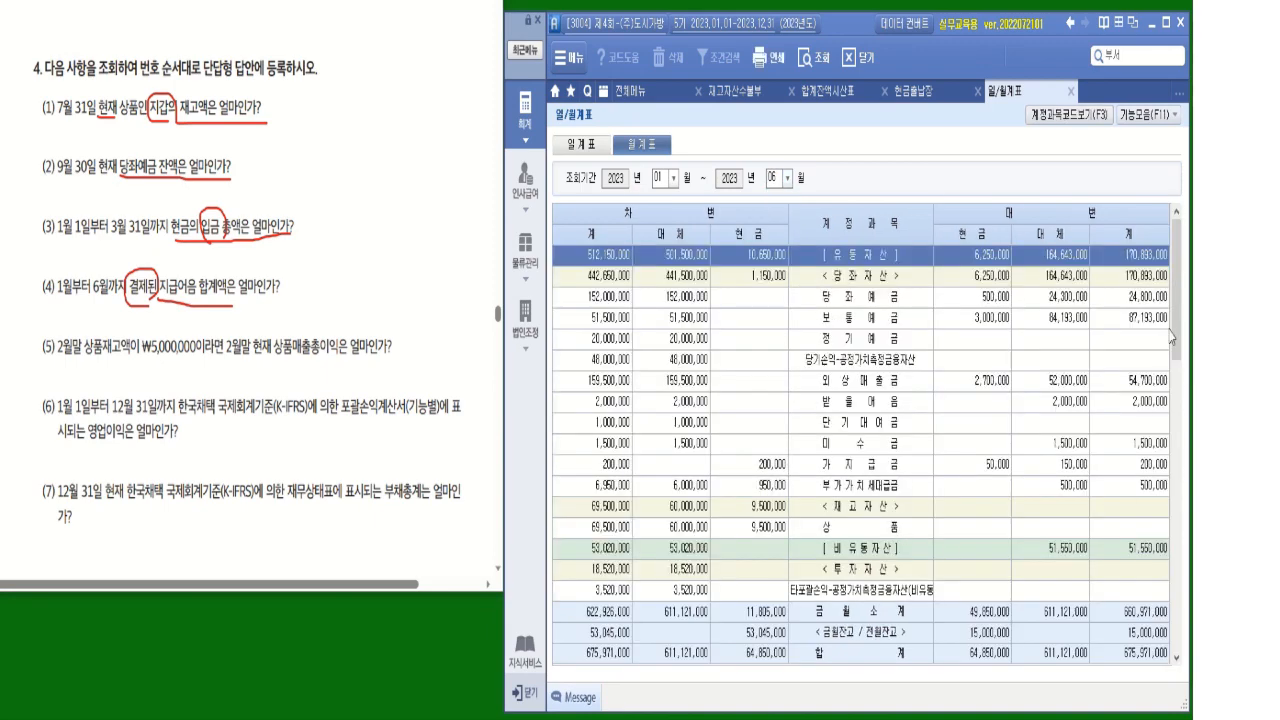
drag(1180, 330, 1181, 482)
click(886, 428)
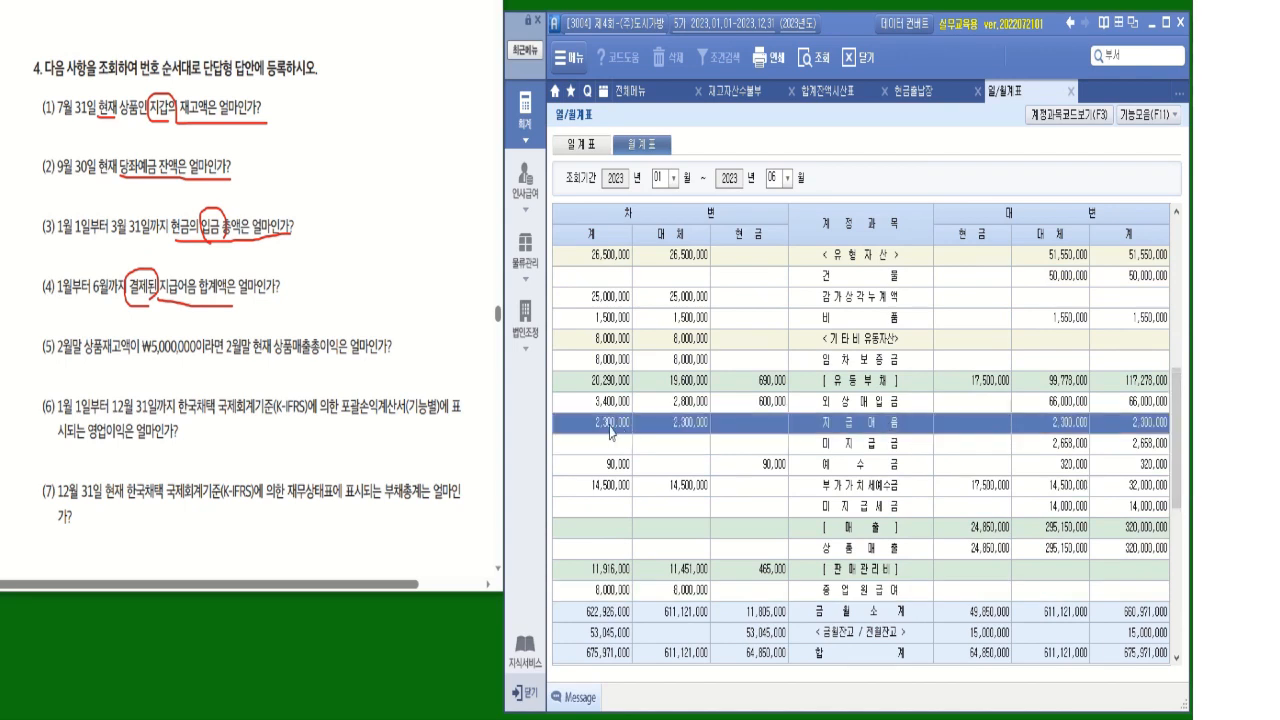
key(ctrl)
key(ctrl)
key(ctrl)
key(ctrl)
key(ctrl)
key(ctrl)
key(ctrl)
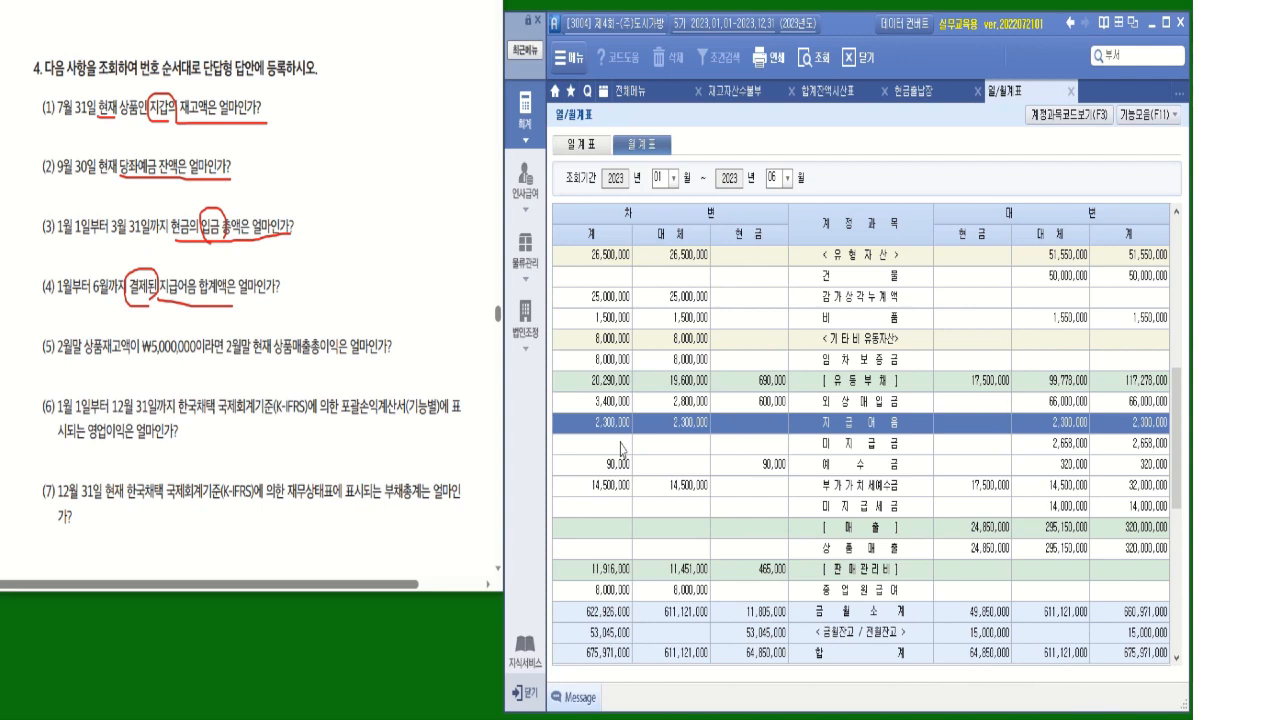
Query 합계잔액시산표 as of February 28, 2023
click(636, 98)
click(823, 92)
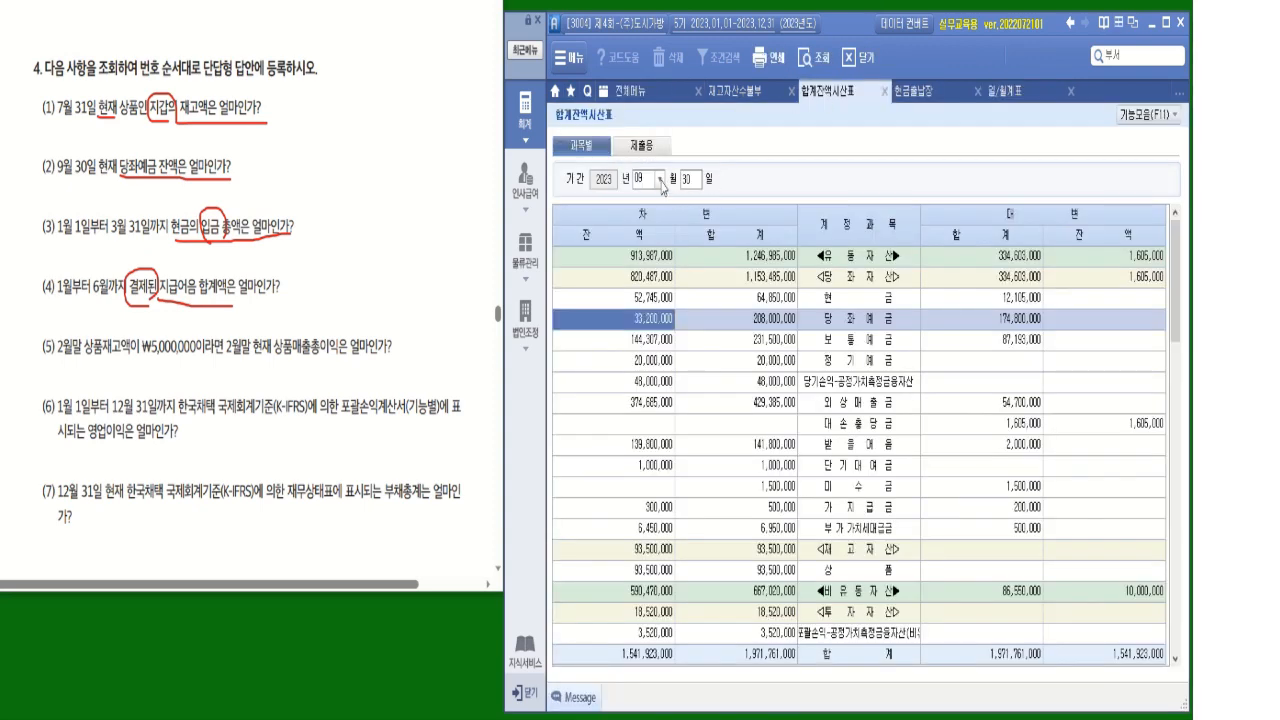
click(660, 180)
click(652, 212)
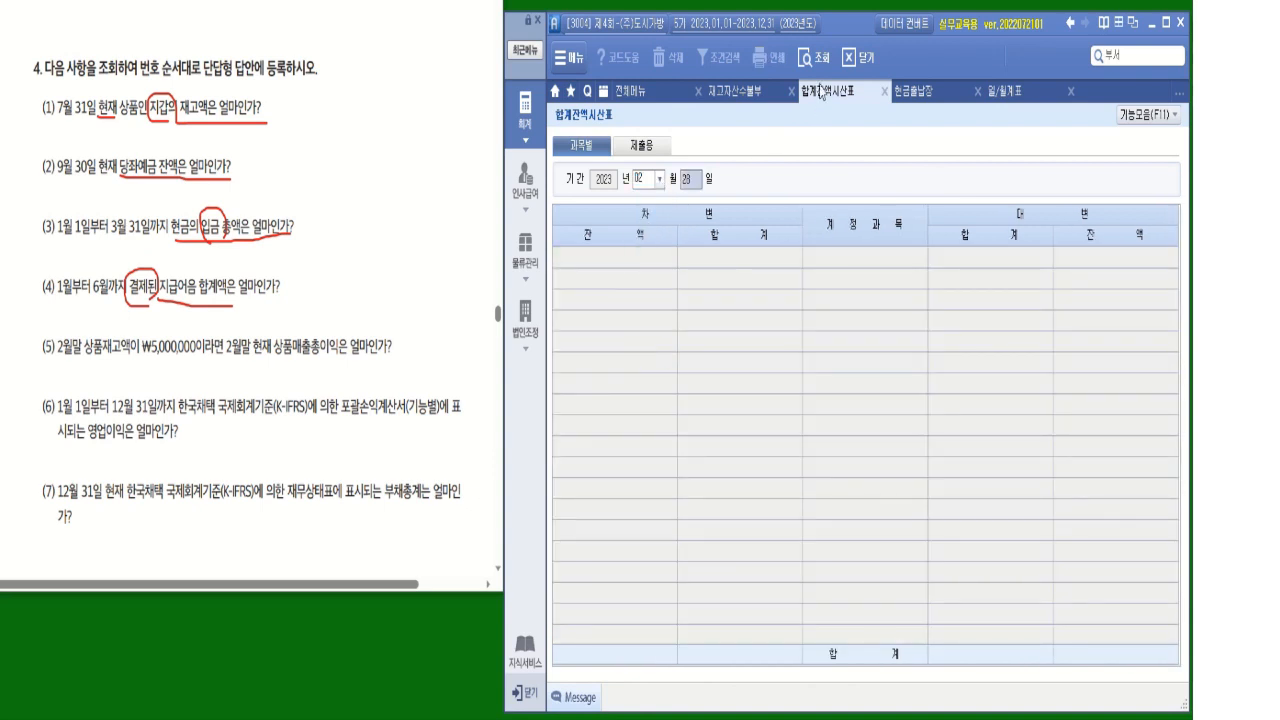
click(812, 57)
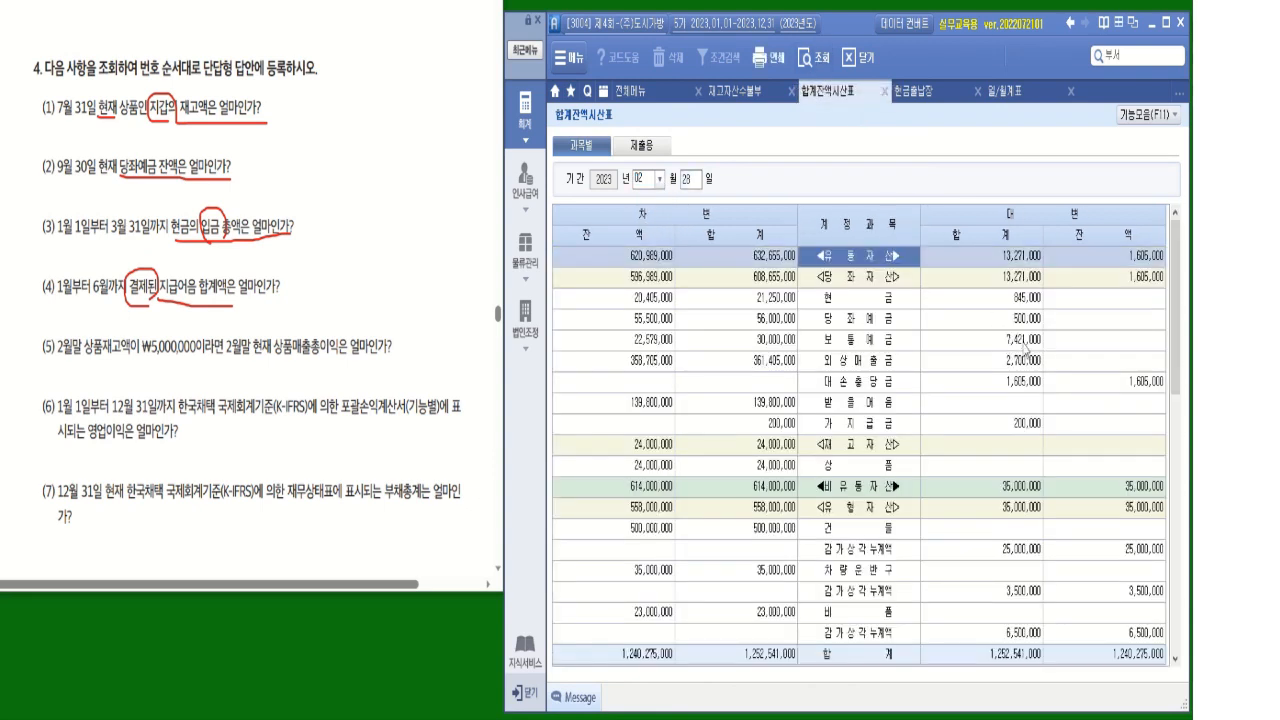
Load the 상품매출 credit balance of 145,000,000 into the calculator, and move the calculator clear of the trial balance
drag(1176, 345, 1188, 588)
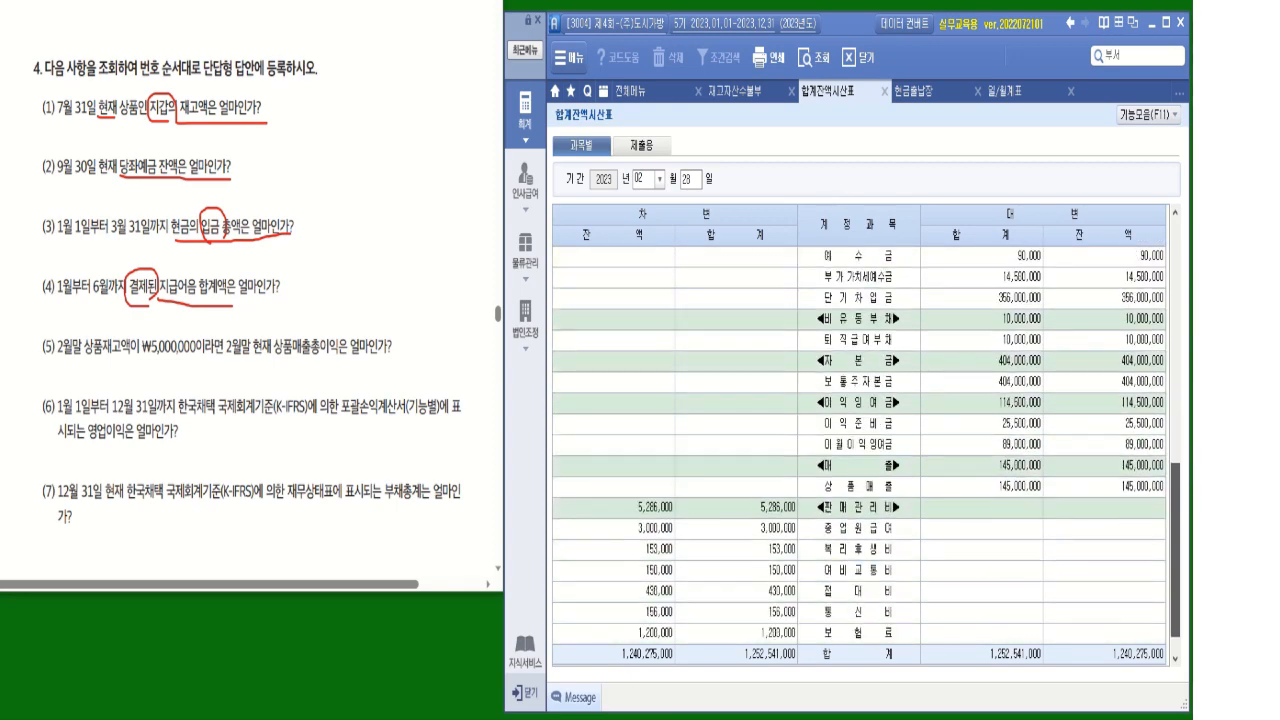
click(1126, 488)
right_click(1127, 490)
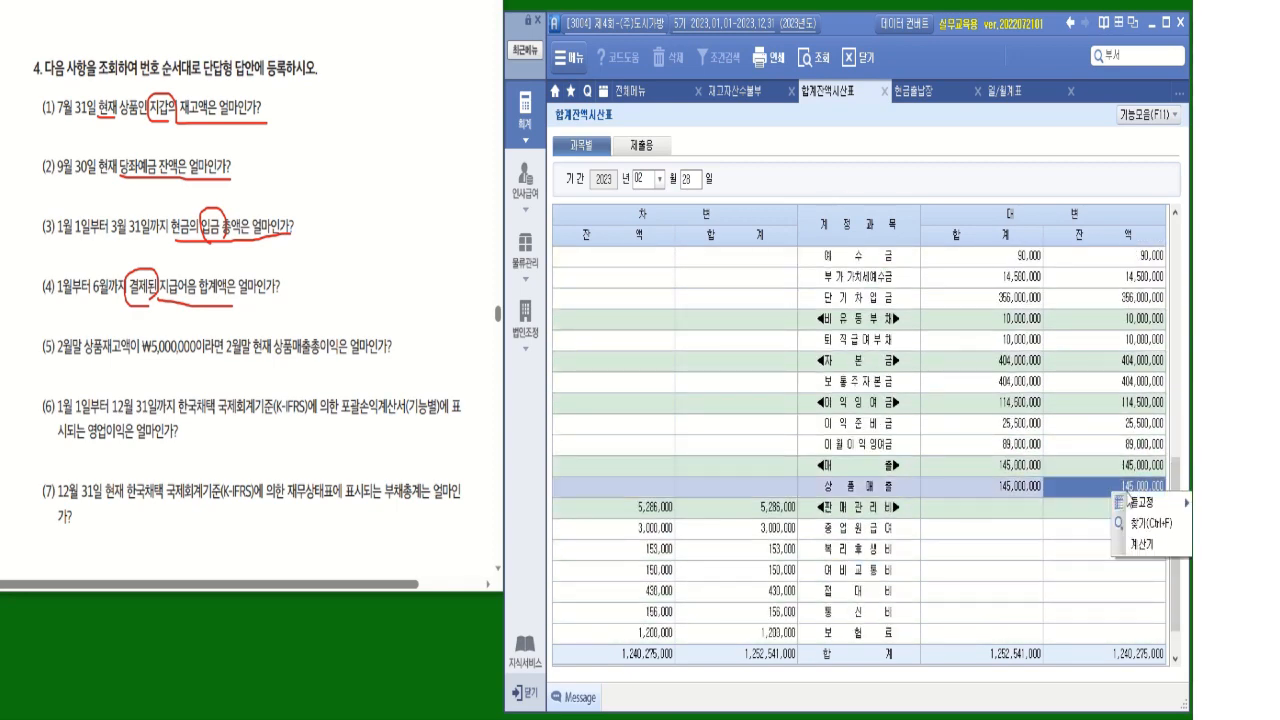
click(1137, 548)
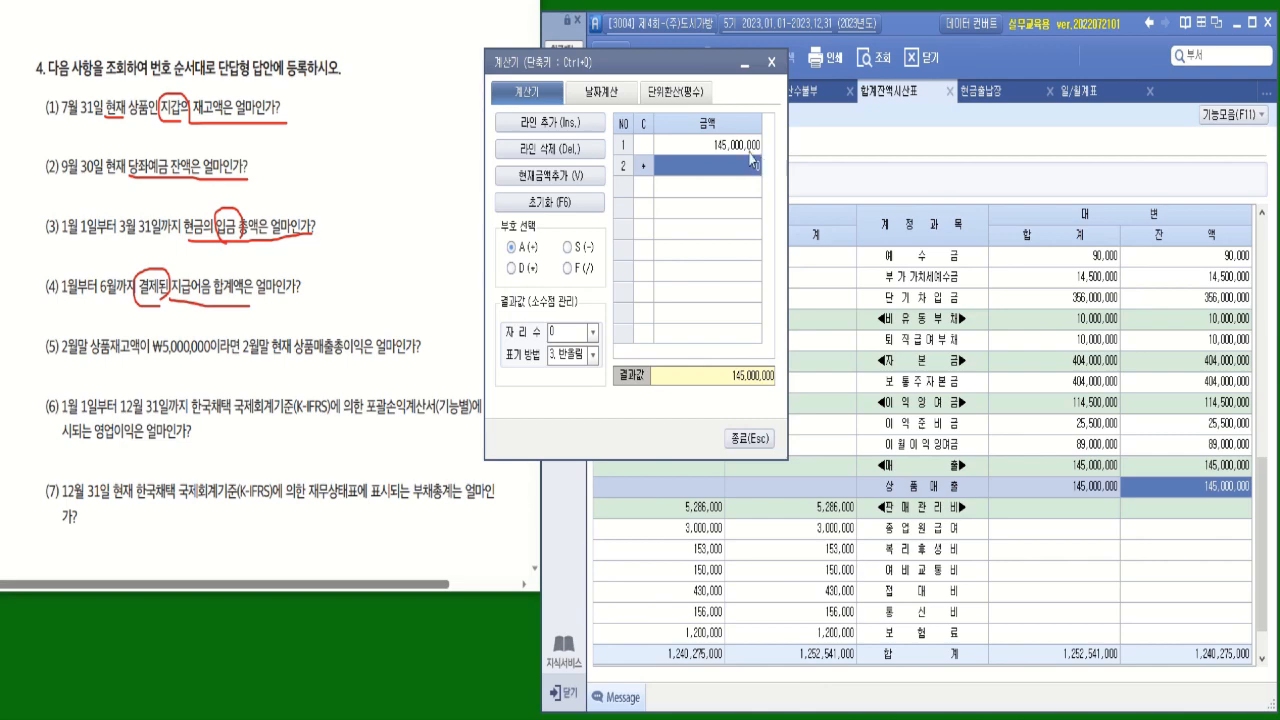
drag(712, 76, 496, 226)
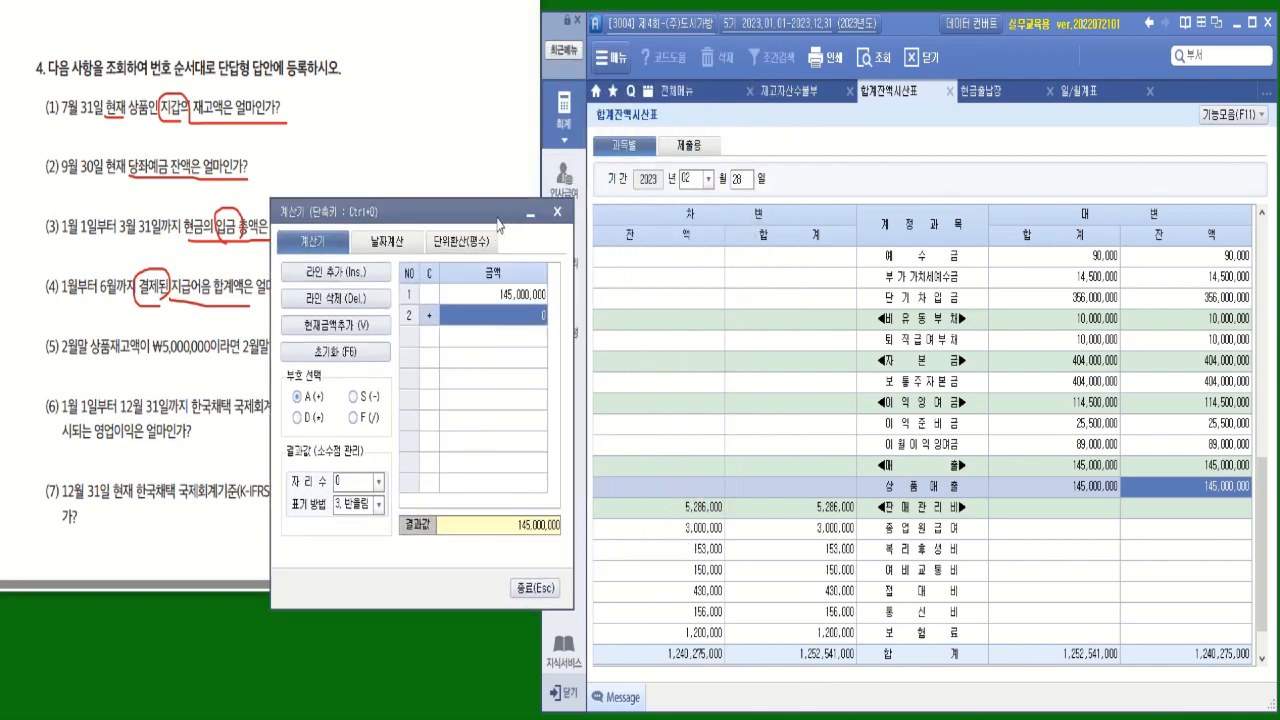
Find the 상품 debit balance in the trial balance and subtract its 24,000,000 in the calculator
drag(1262, 516, 1260, 311)
click(716, 389)
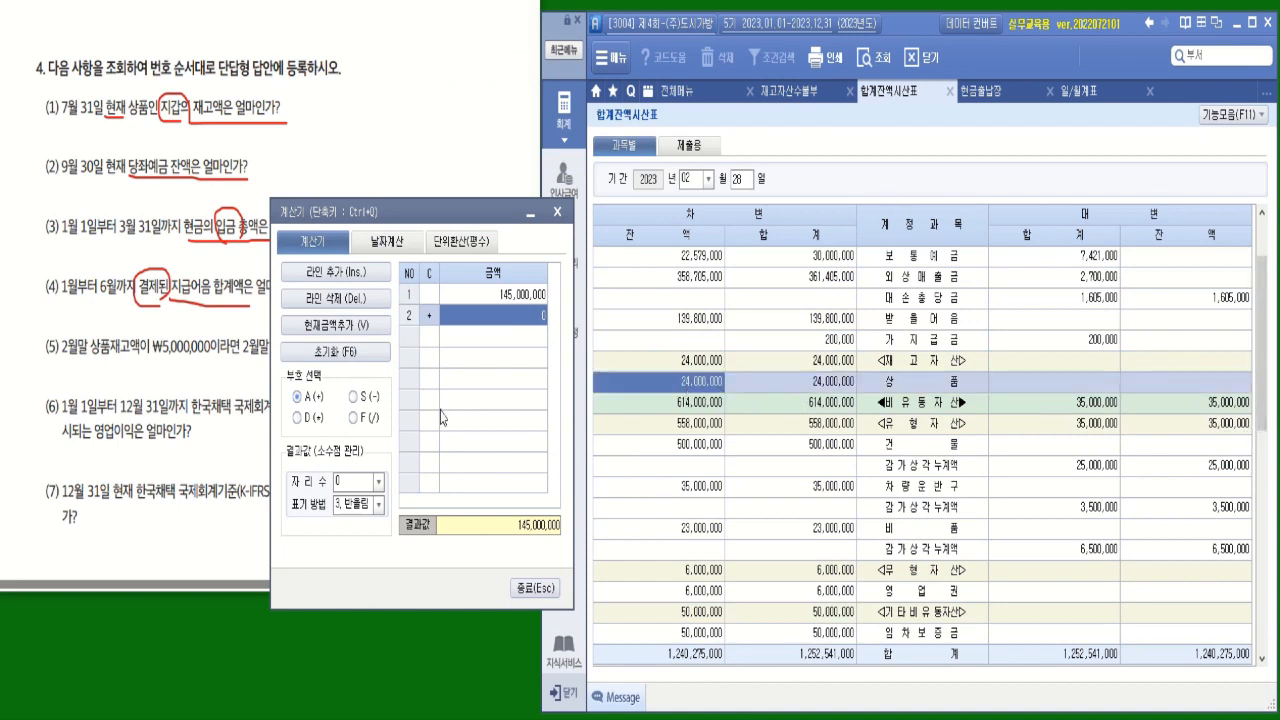
click(372, 400)
text(24,000,000)
key(Return)
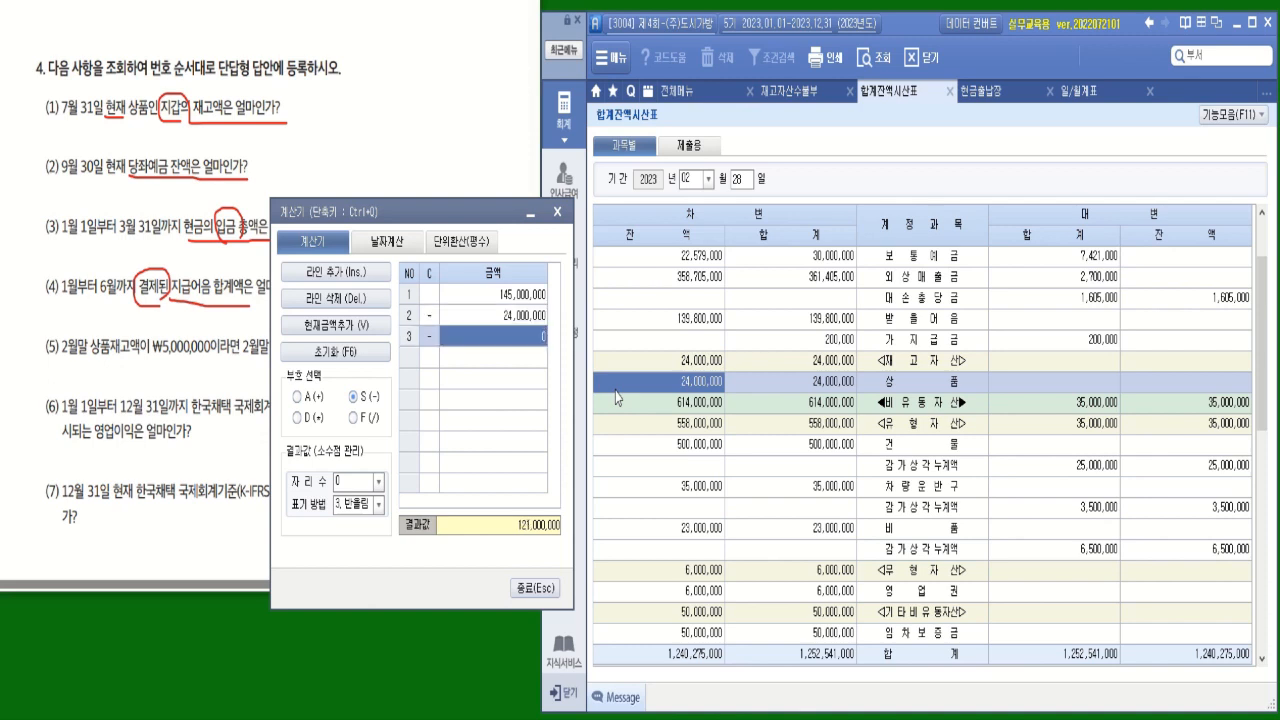
Add the February-end inventory of 5,000,000 from question (5) to the calculation, and close the calculator
drag(445, 212, 498, 244)
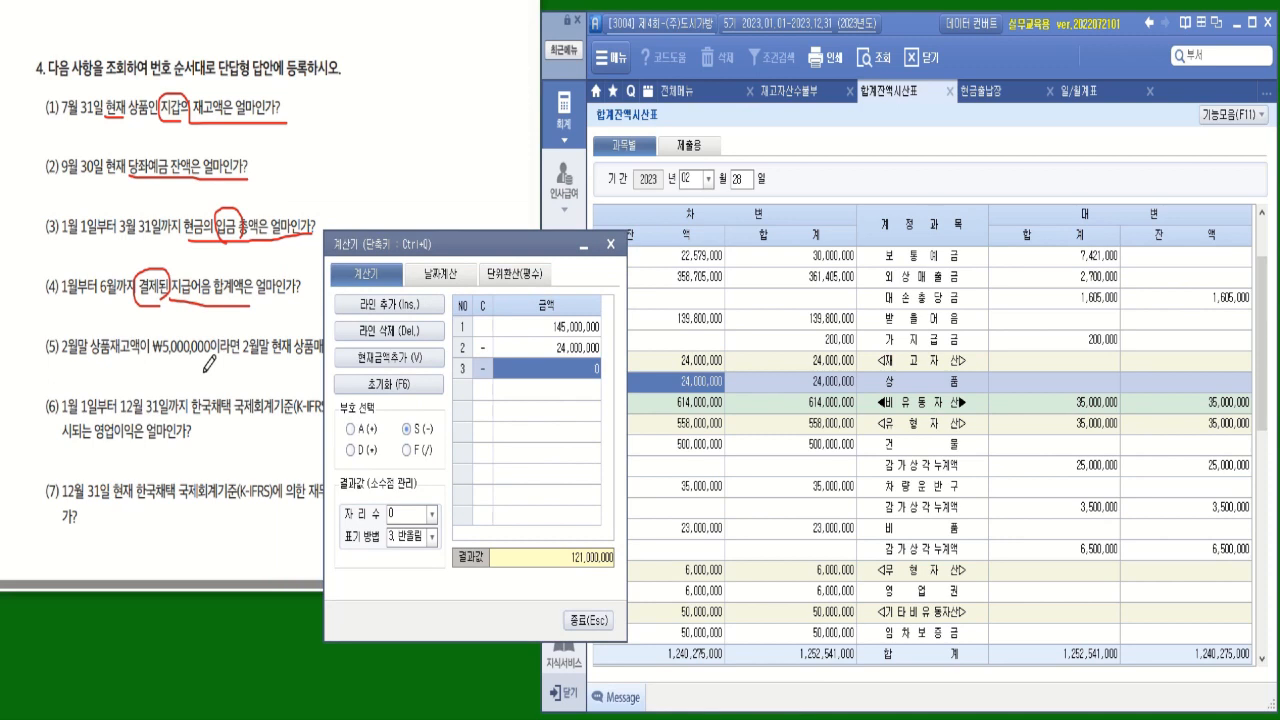
click(368, 430)
text(5000000)
key(Return)
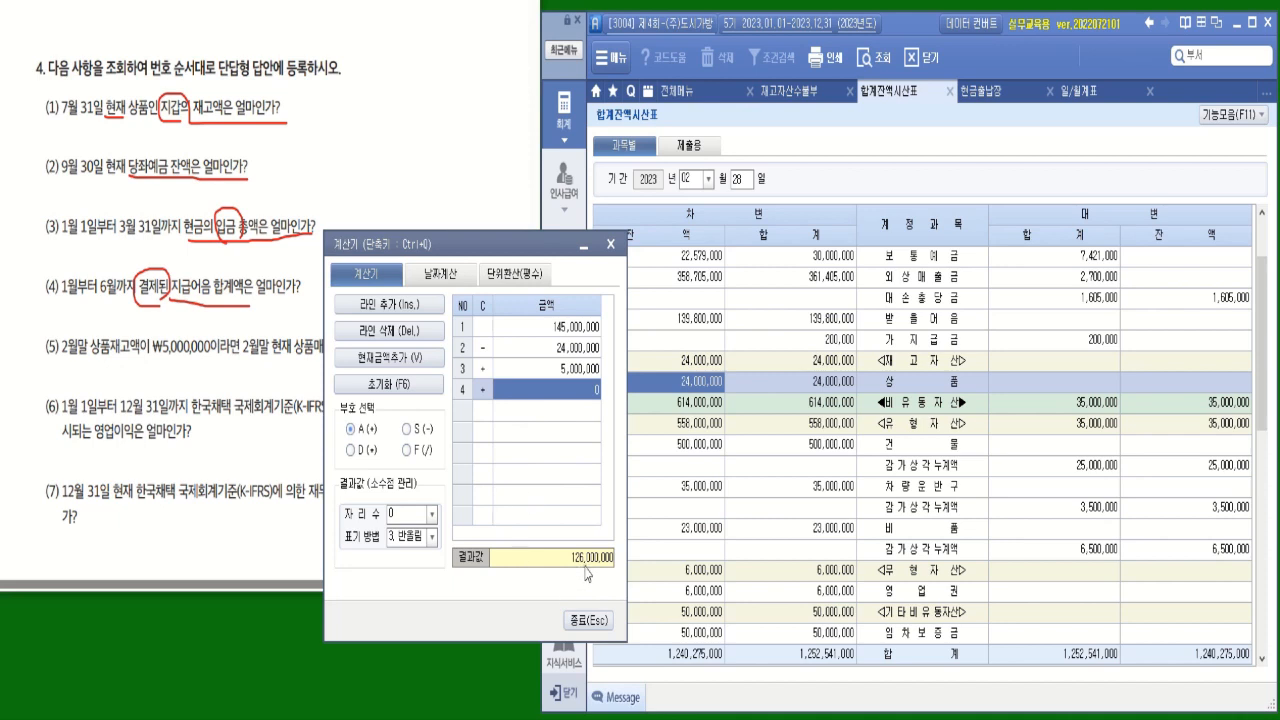
click(592, 622)
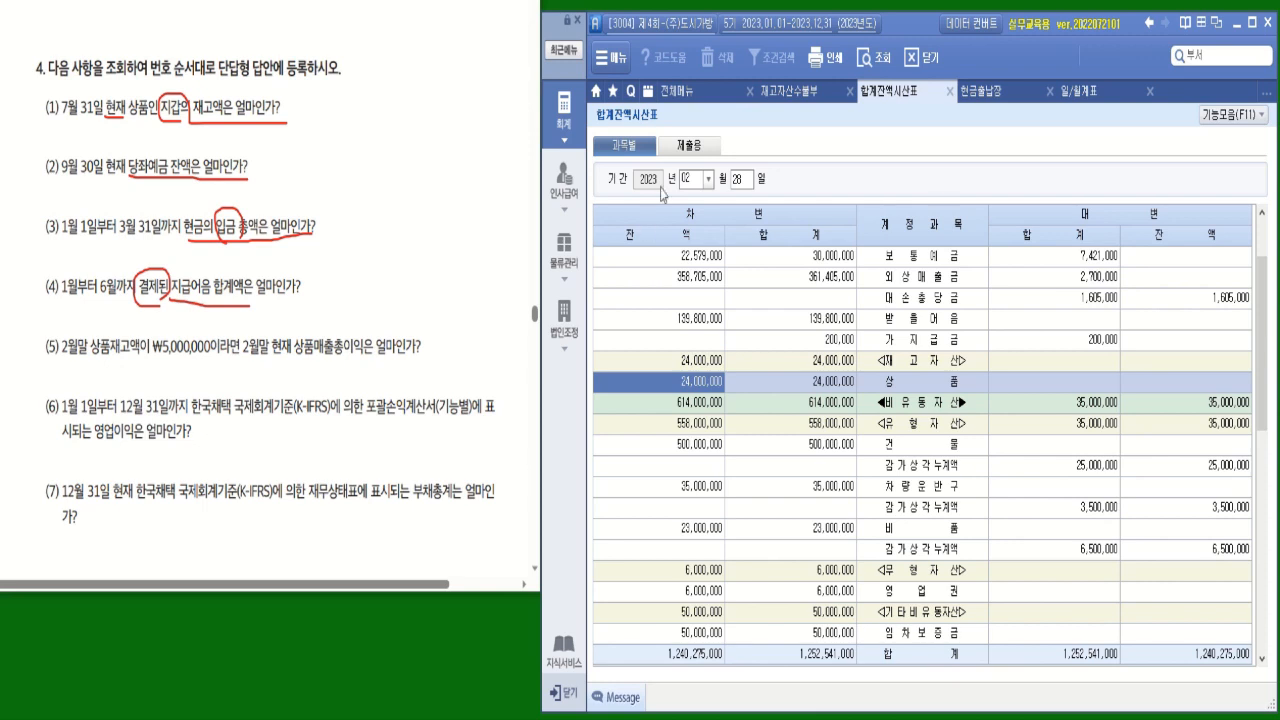
Query K-IFRS 포괄손익계산서 for December 2023, and look up the current-period 영업이익 for question (6)
click(690, 91)
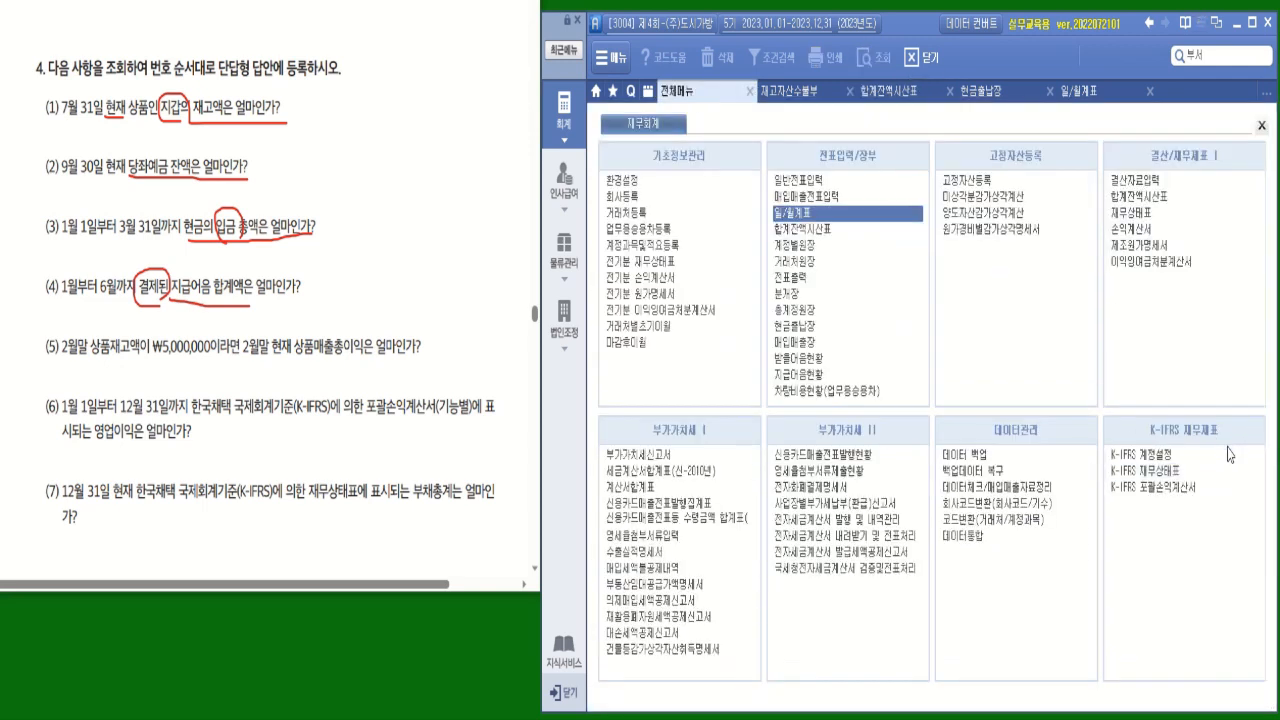
click(1183, 488)
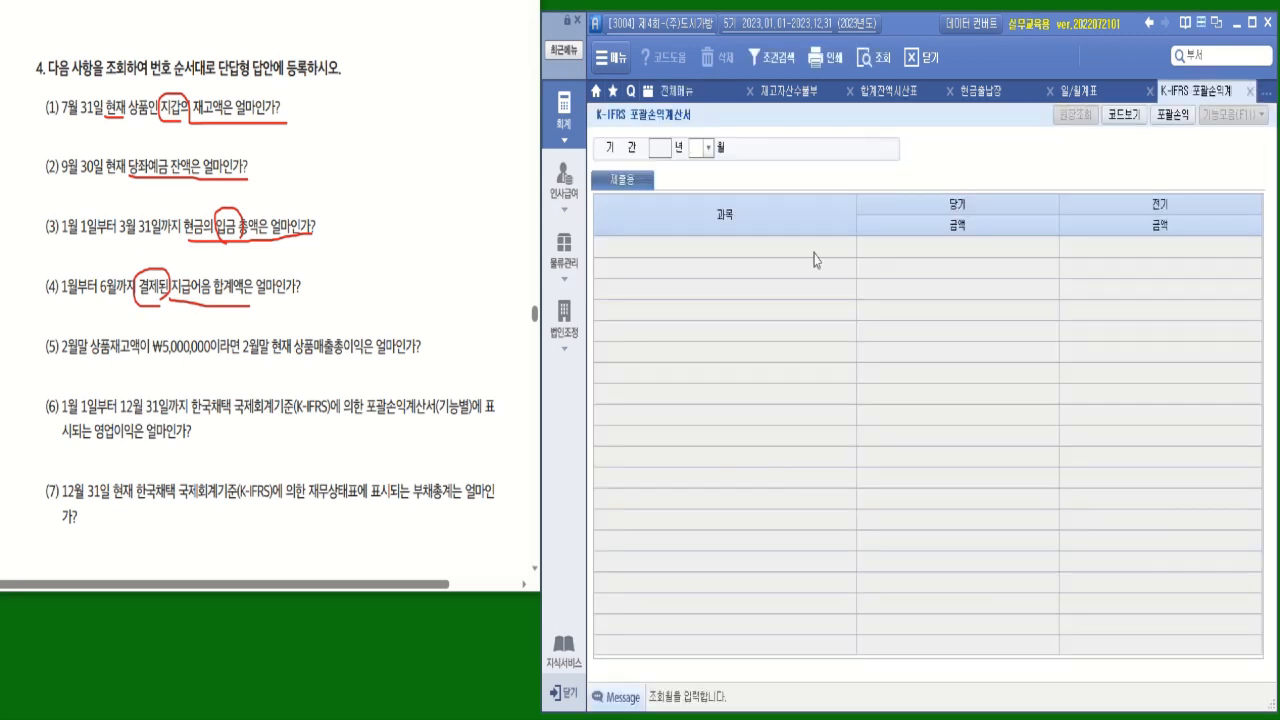
click(705, 150)
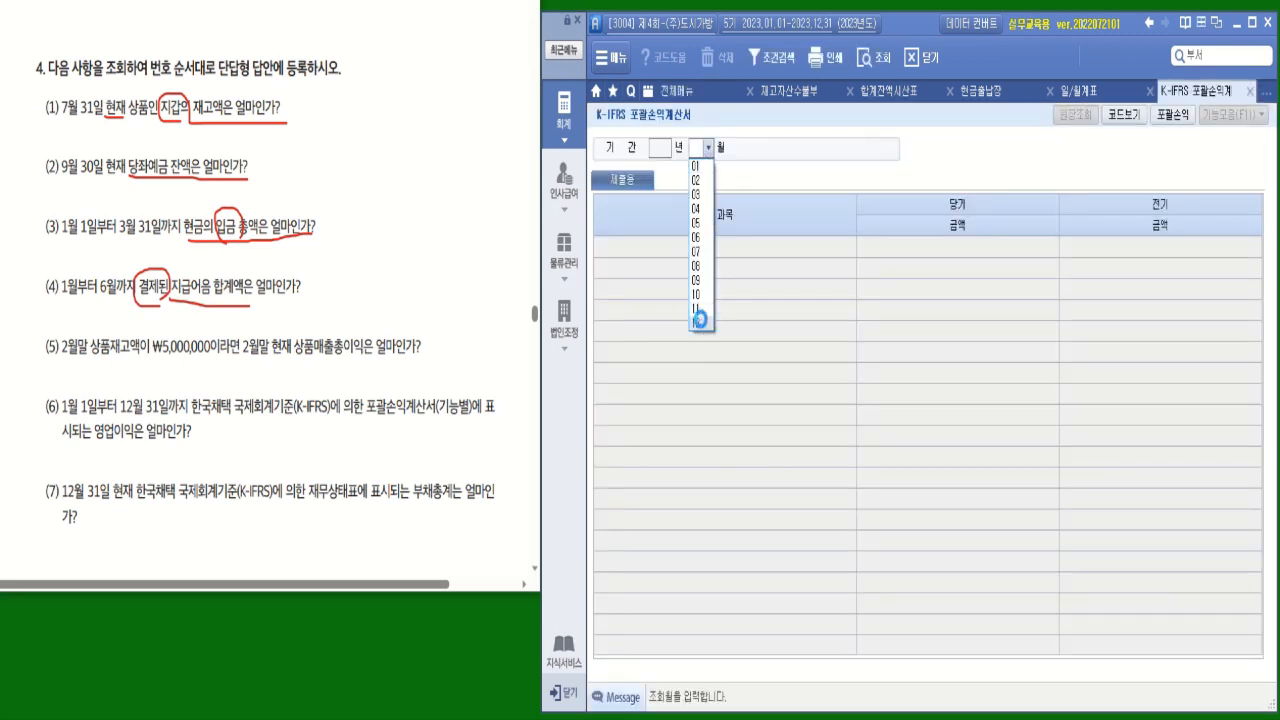
click(697, 322)
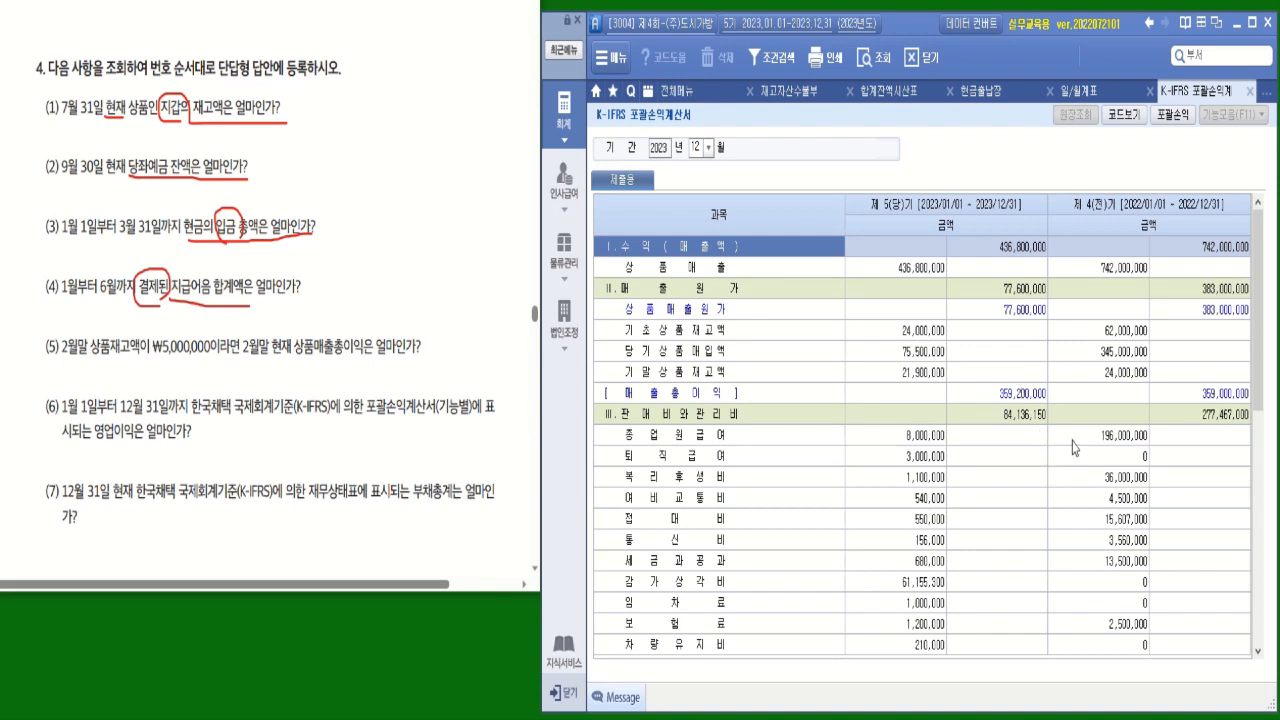
drag(1257, 365, 1165, 490)
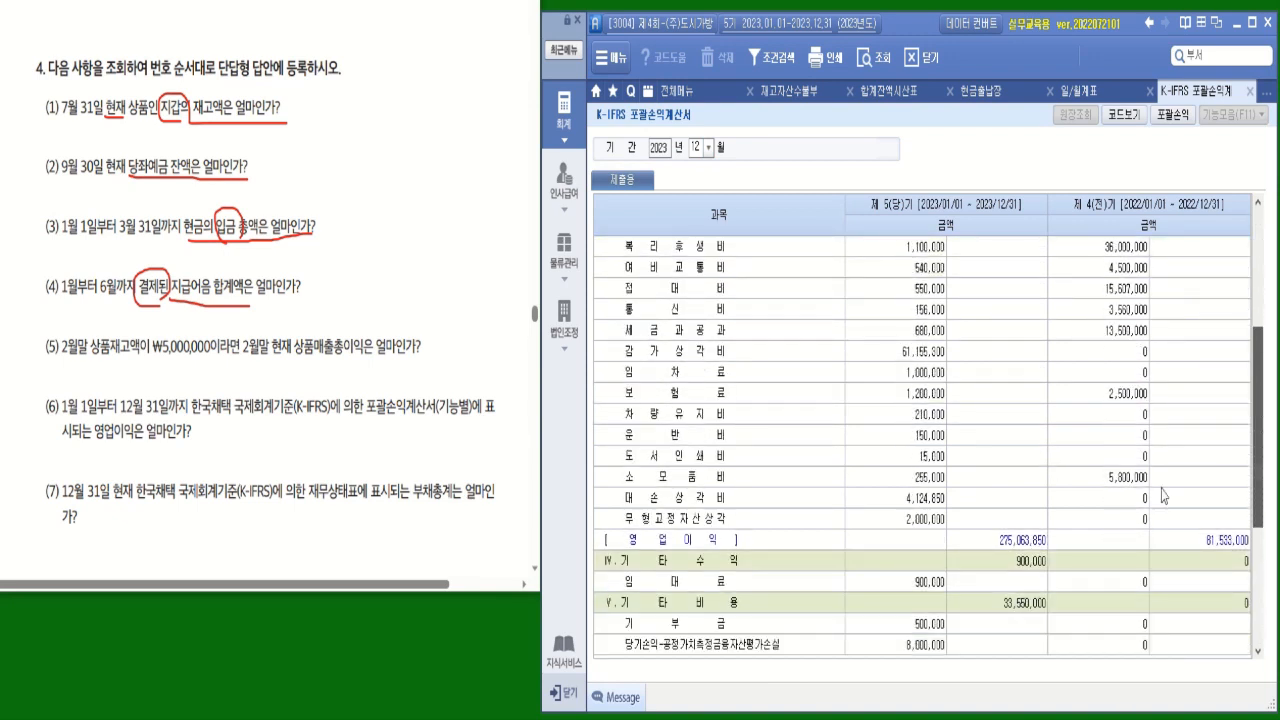
click(765, 538)
click(1005, 542)
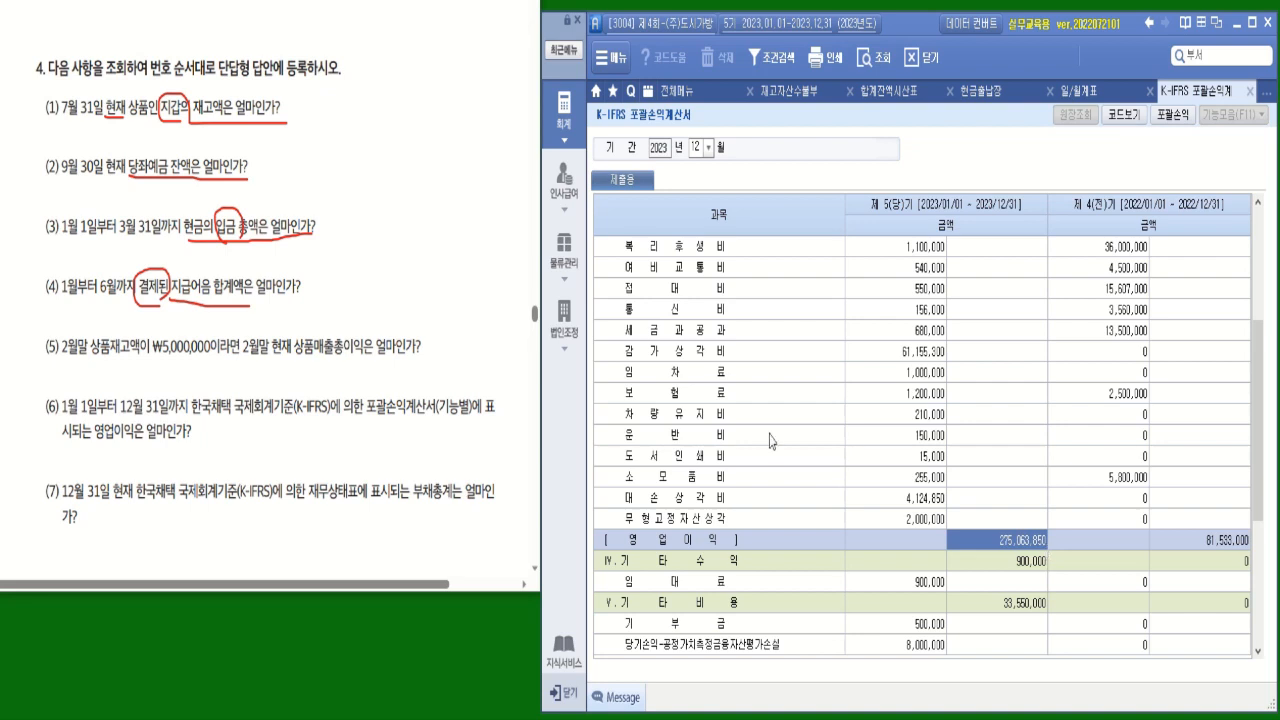
Mark 부채총계 in question (7), and look up the current-period 부채총계 in K-IFRS 재무상태표 for December 2023
mouse_move(314, 500)
mouse_down()
mouse_move(445, 505)
mouse_move(412, 499)
mouse_move(455, 465)
mouse_move(435, 508)
mouse_up()
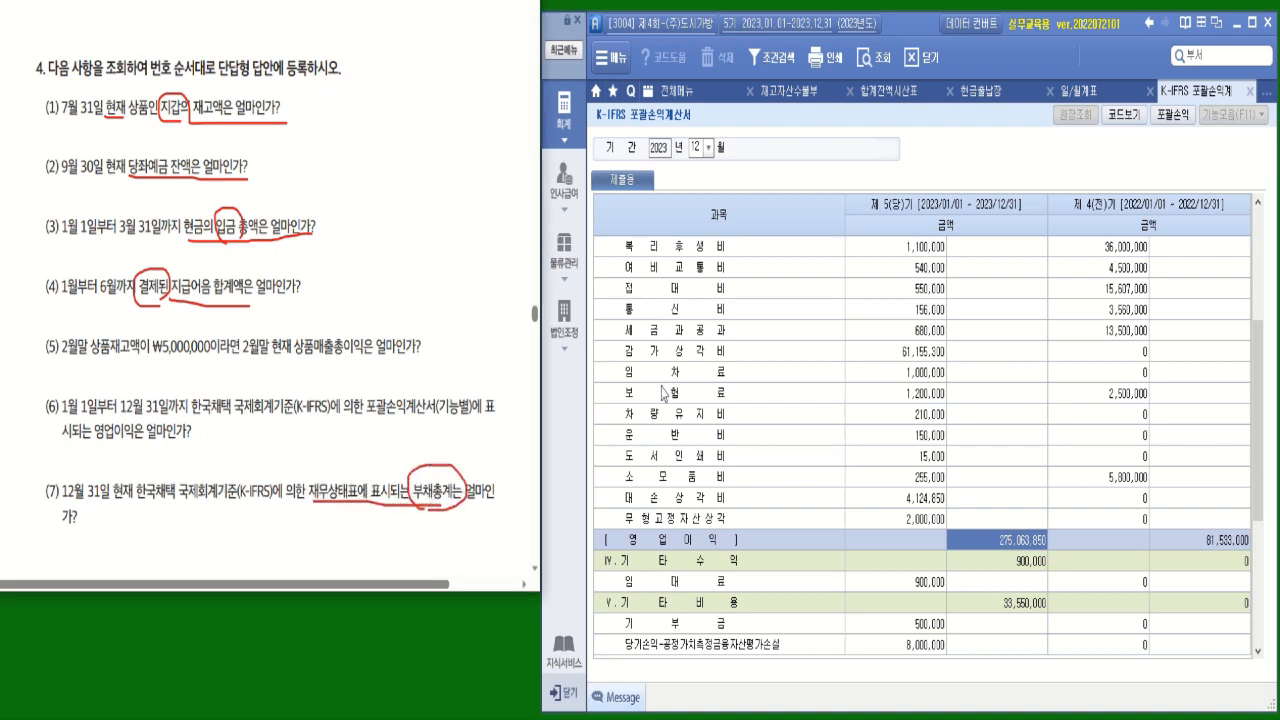
click(670, 92)
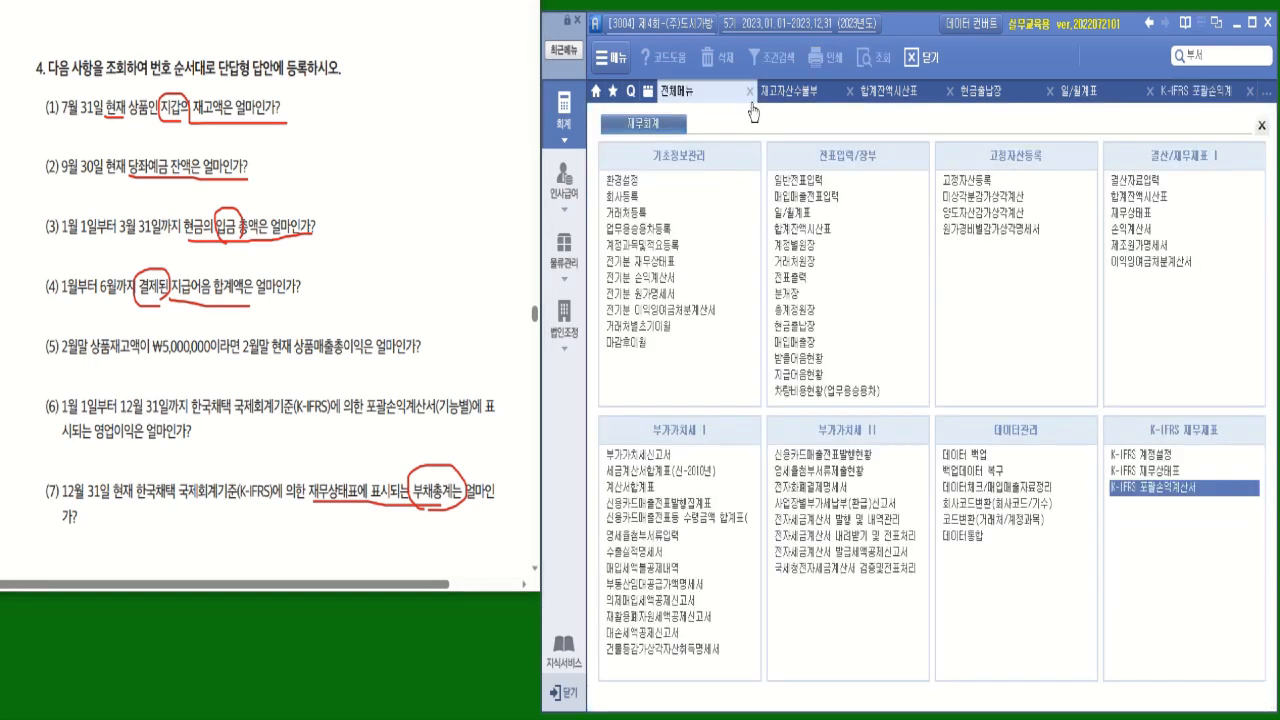
click(1160, 472)
click(688, 148)
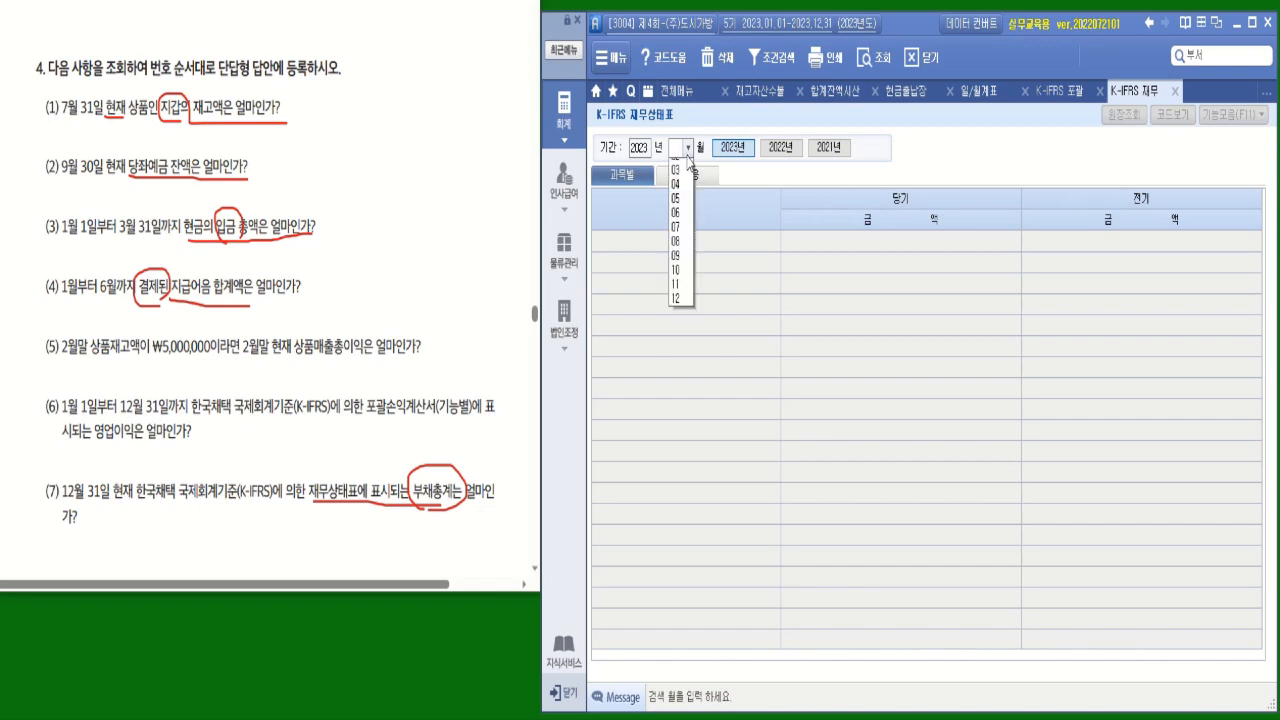
click(681, 298)
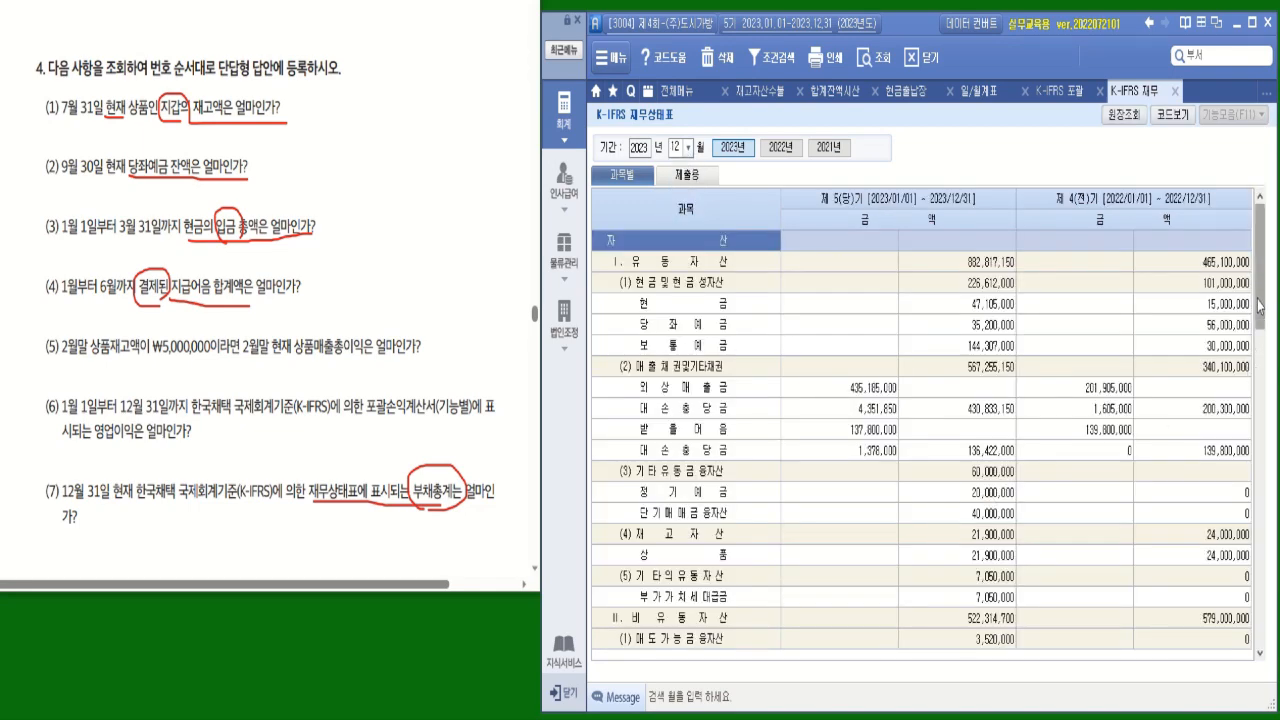
drag(1261, 310, 1268, 552)
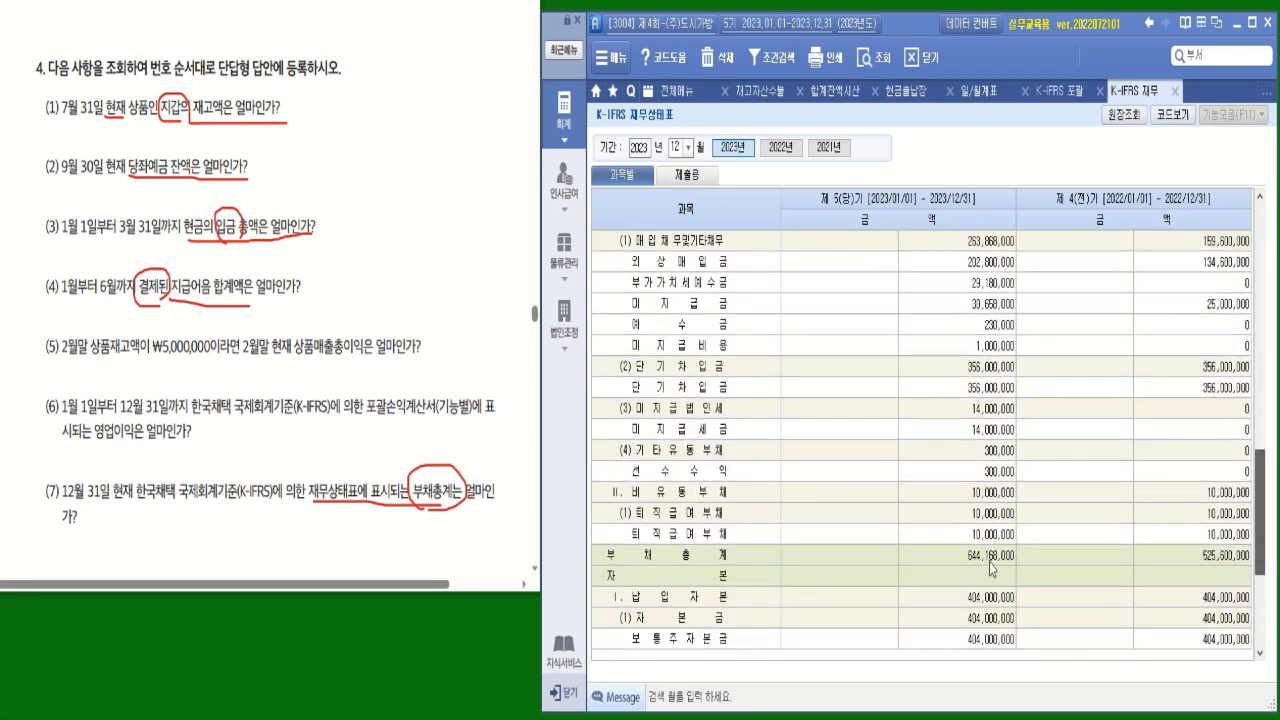
click(988, 561)
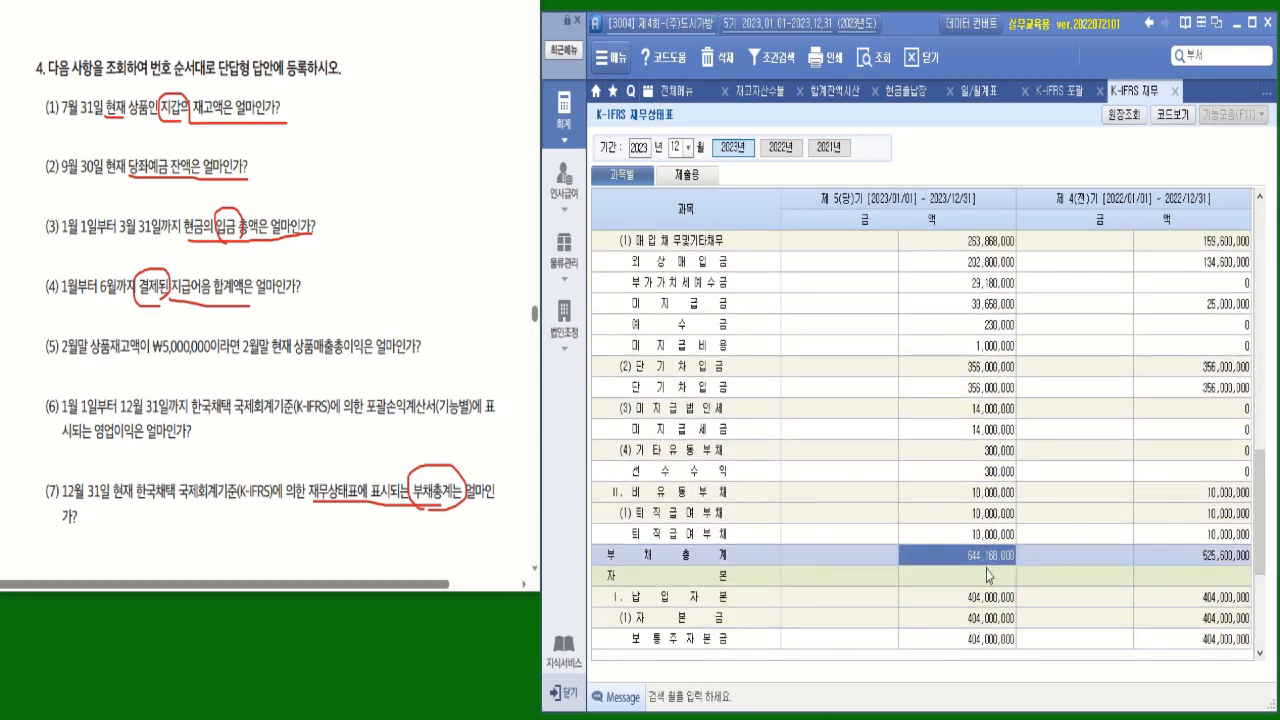